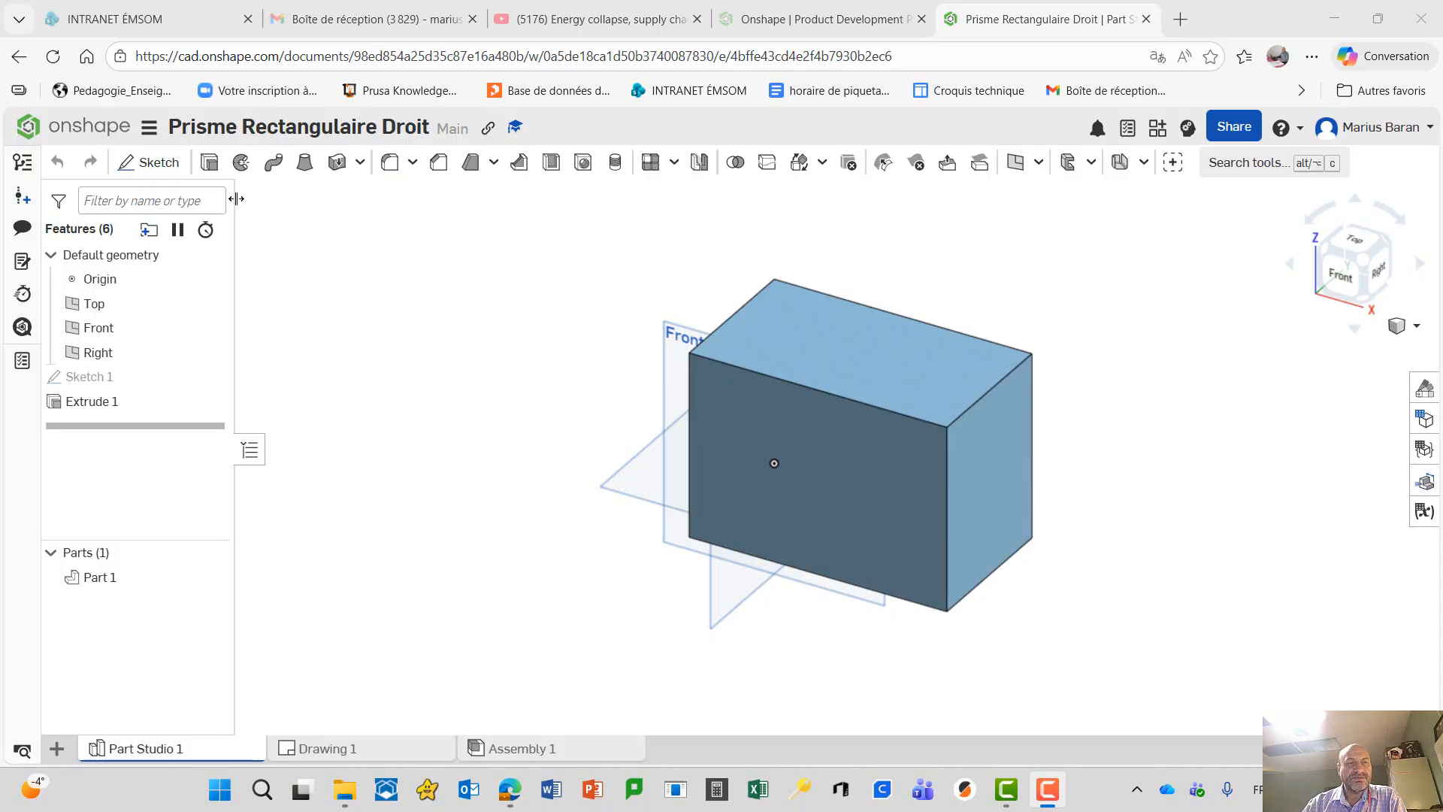
Step: Review the document's workspace units, checking the available options for default length, angle and mass
click(150, 129)
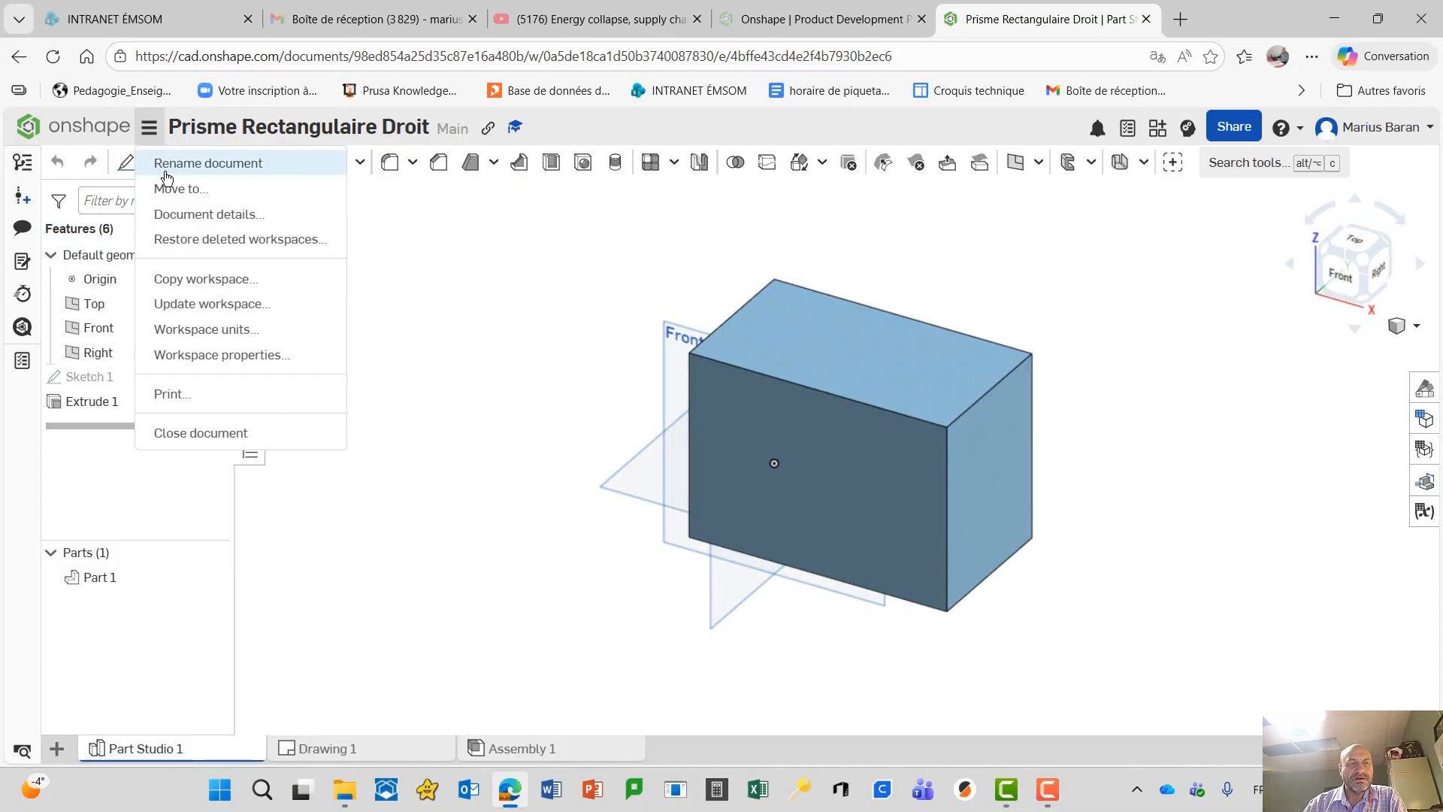
click(185, 332)
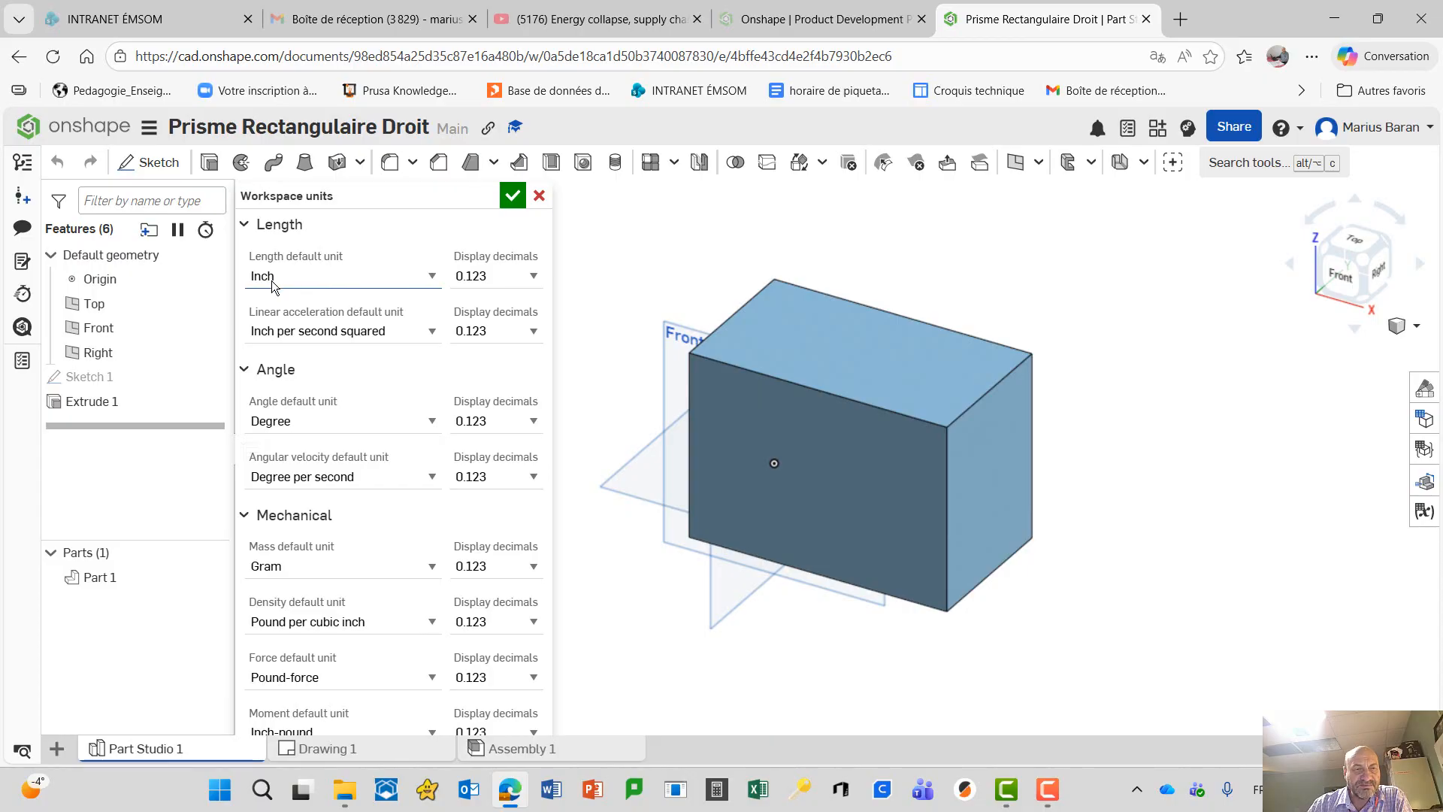
click(432, 277)
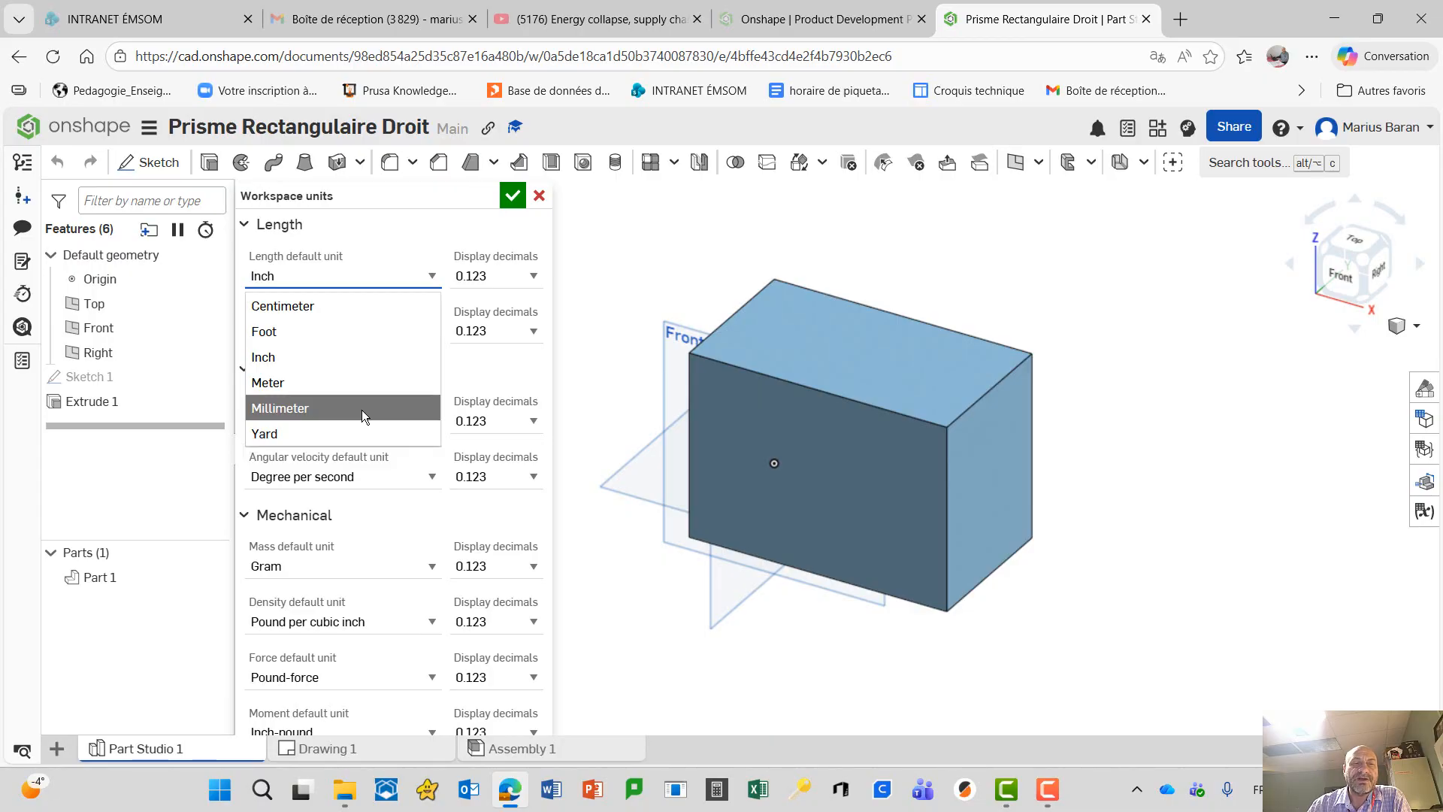
click(593, 236)
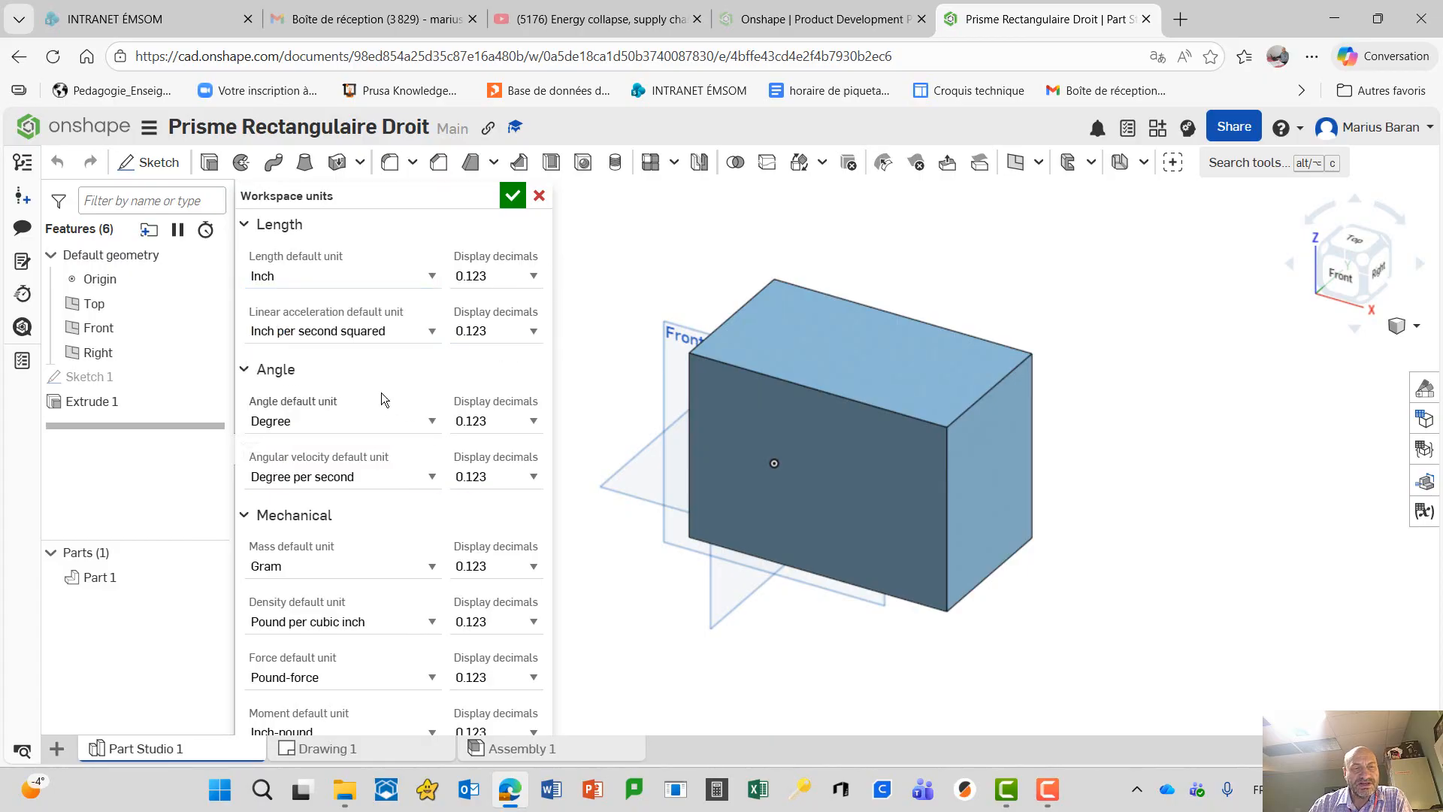
click(418, 422)
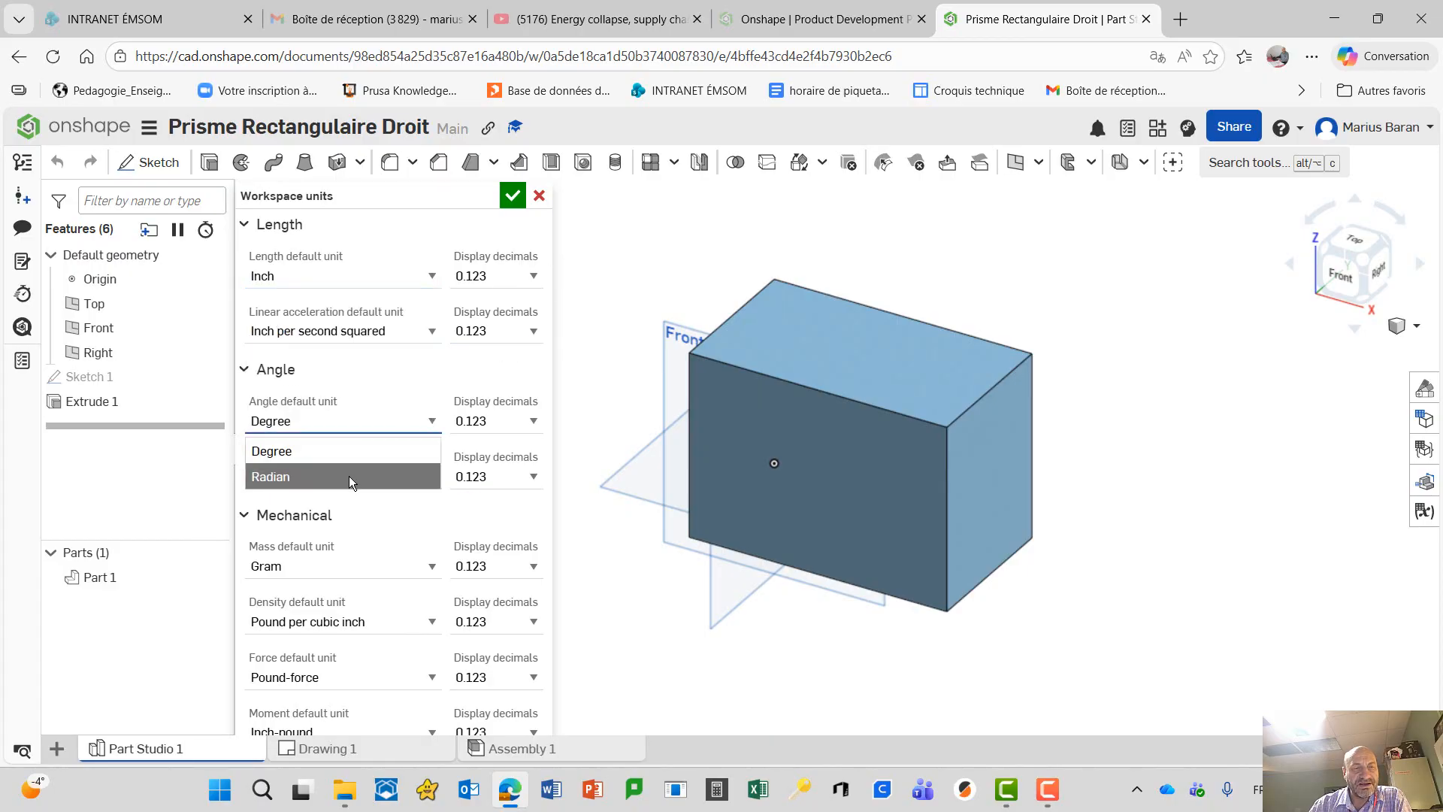
click(571, 354)
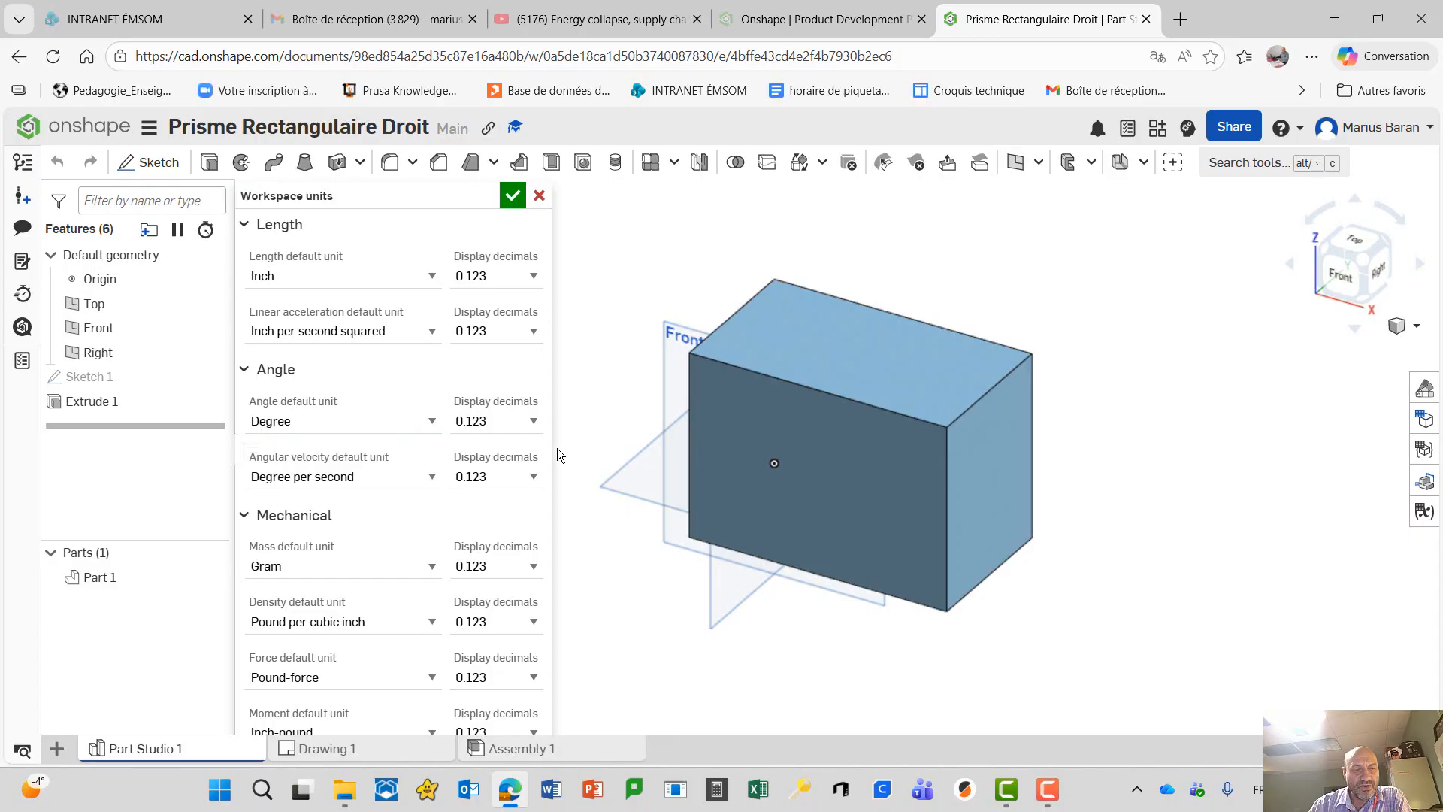
click(434, 569)
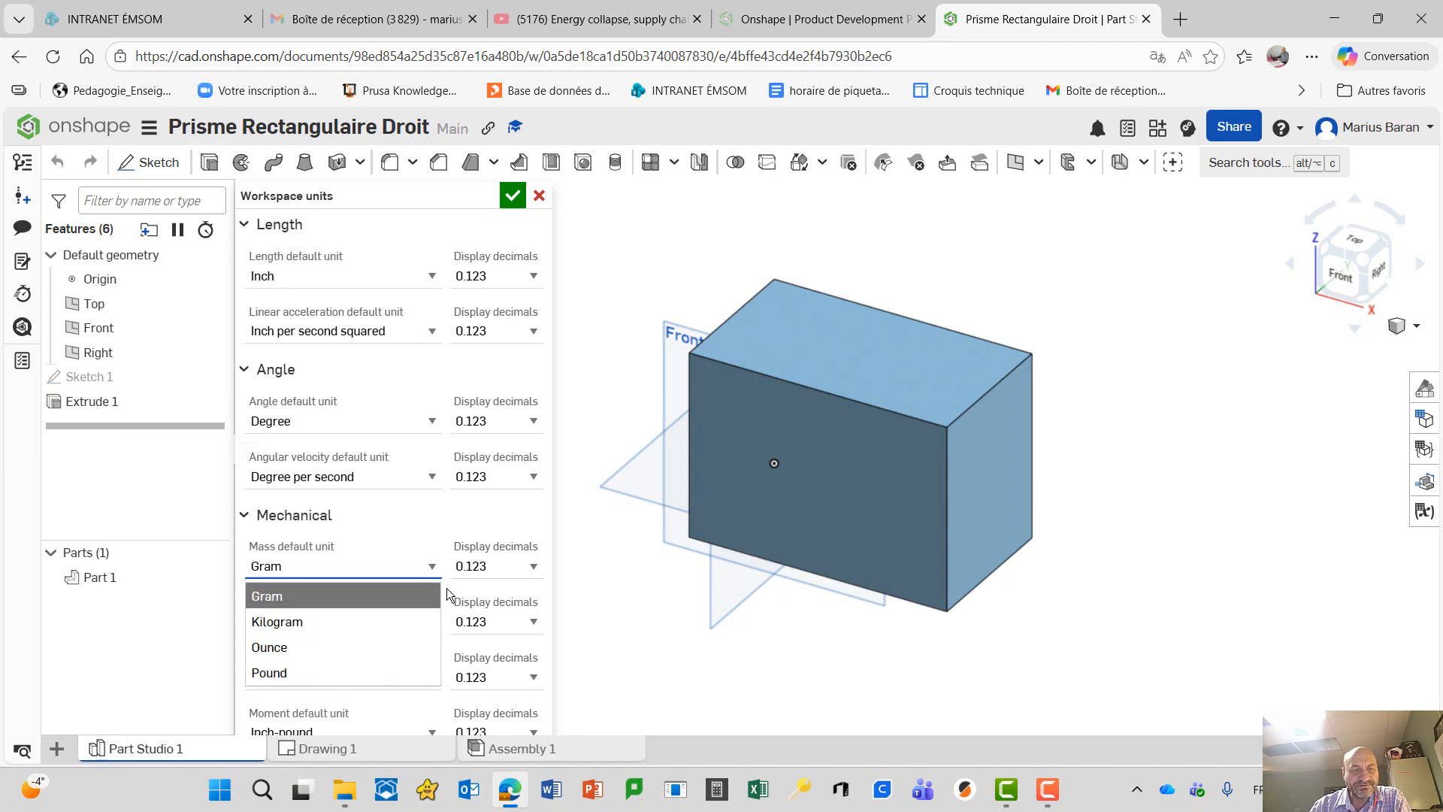
scroll(598, 545, down, 1)
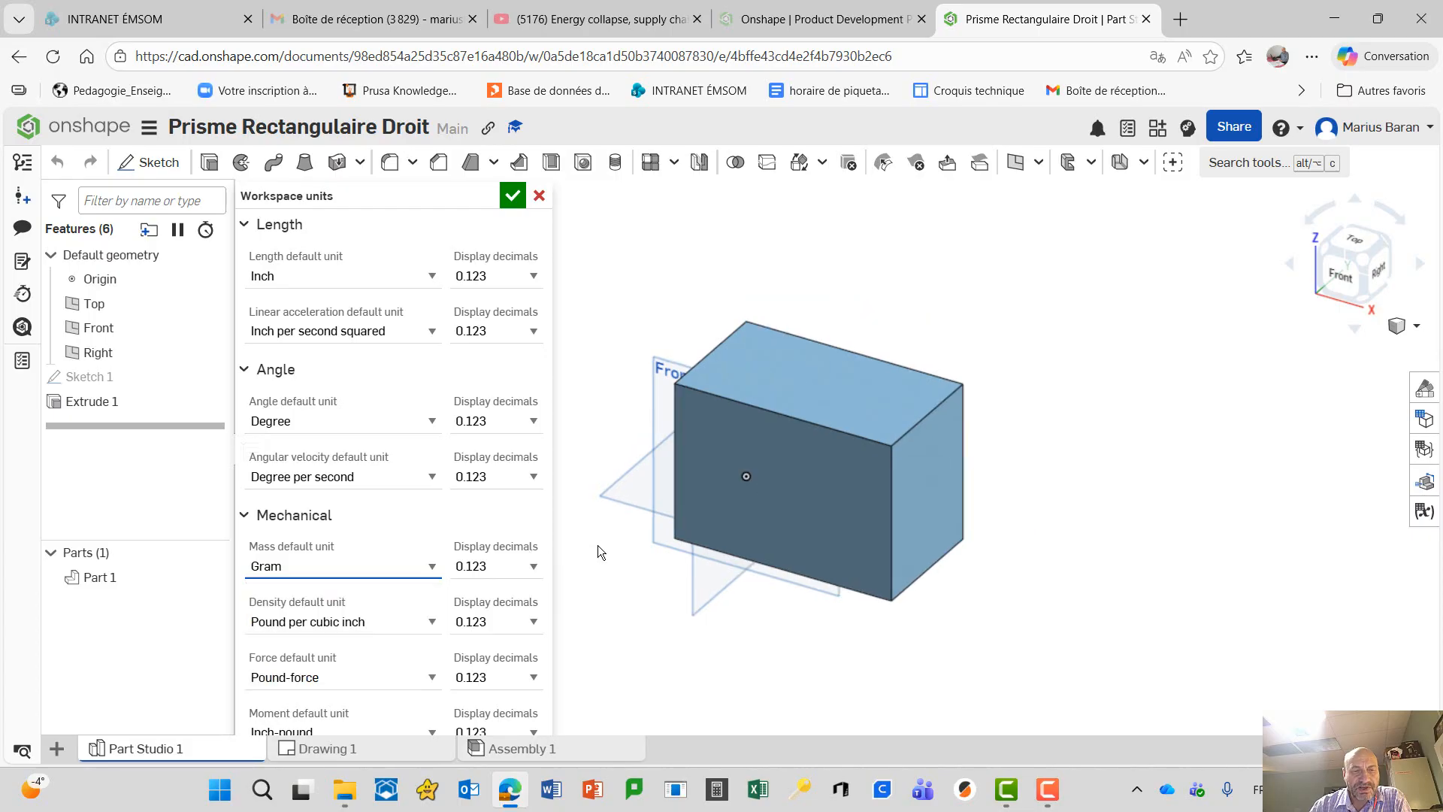
click(512, 196)
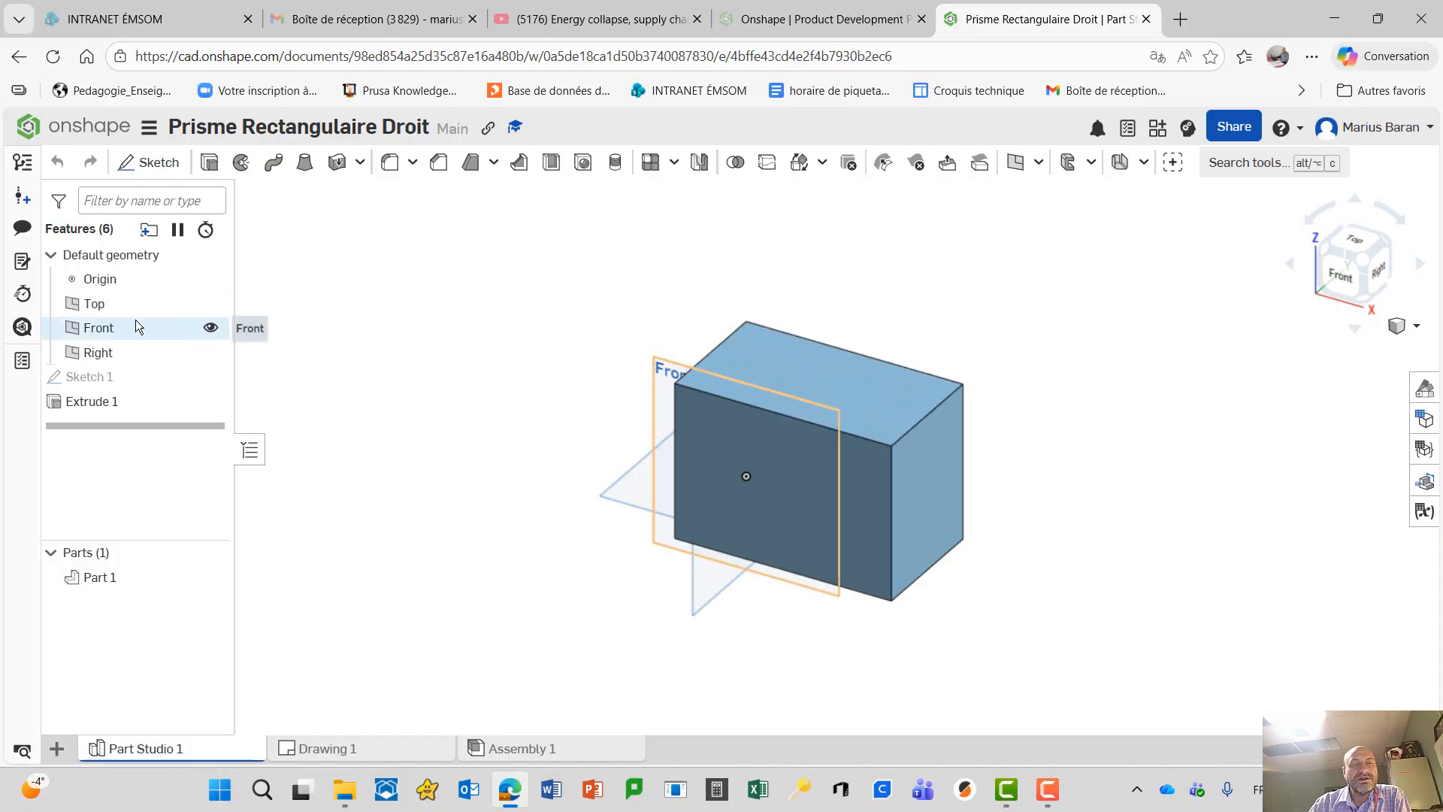
Step: Inspect the dimensions of Sketch 1 and the depth setting of Extrude 1 on the rectangular prism
right_click(95, 383)
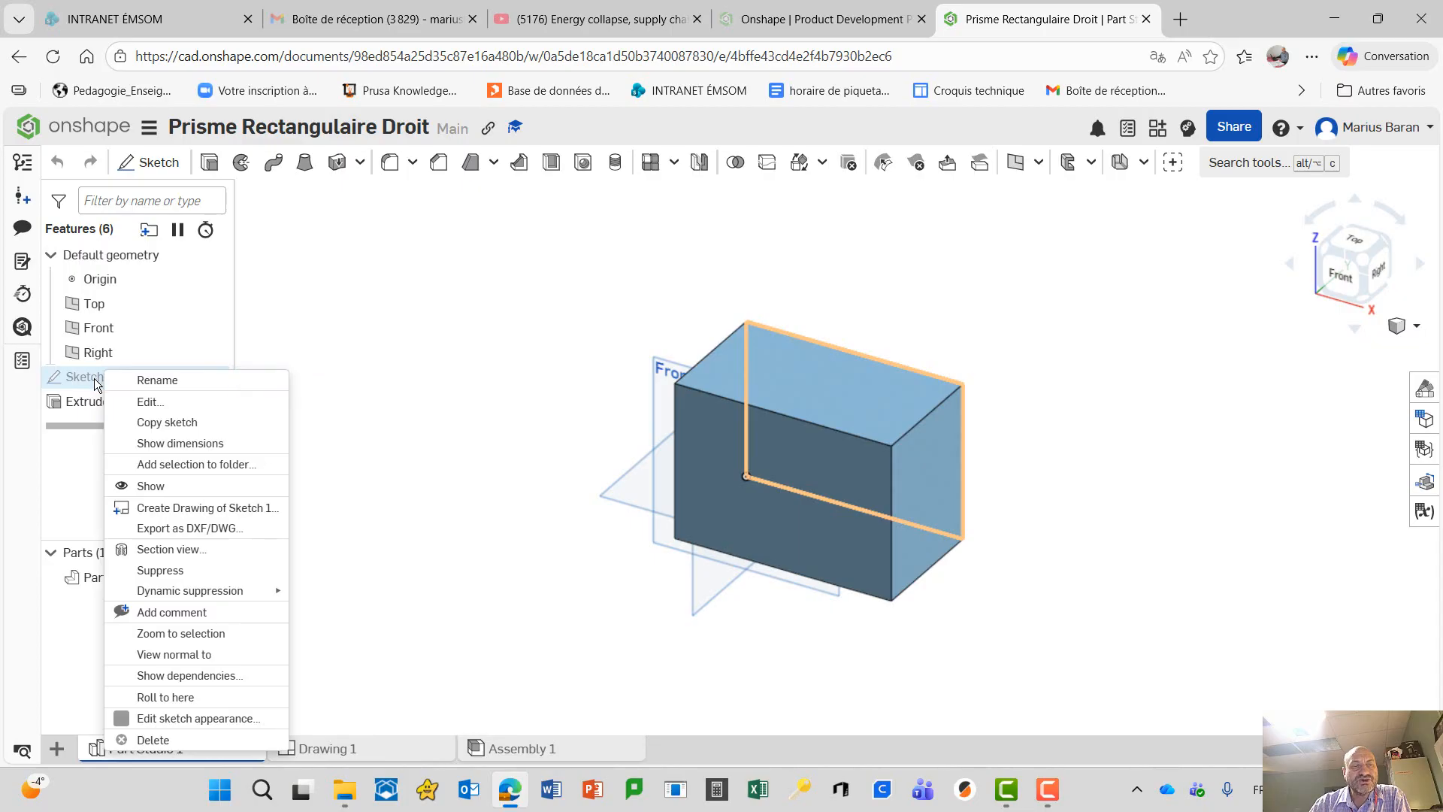
click(138, 446)
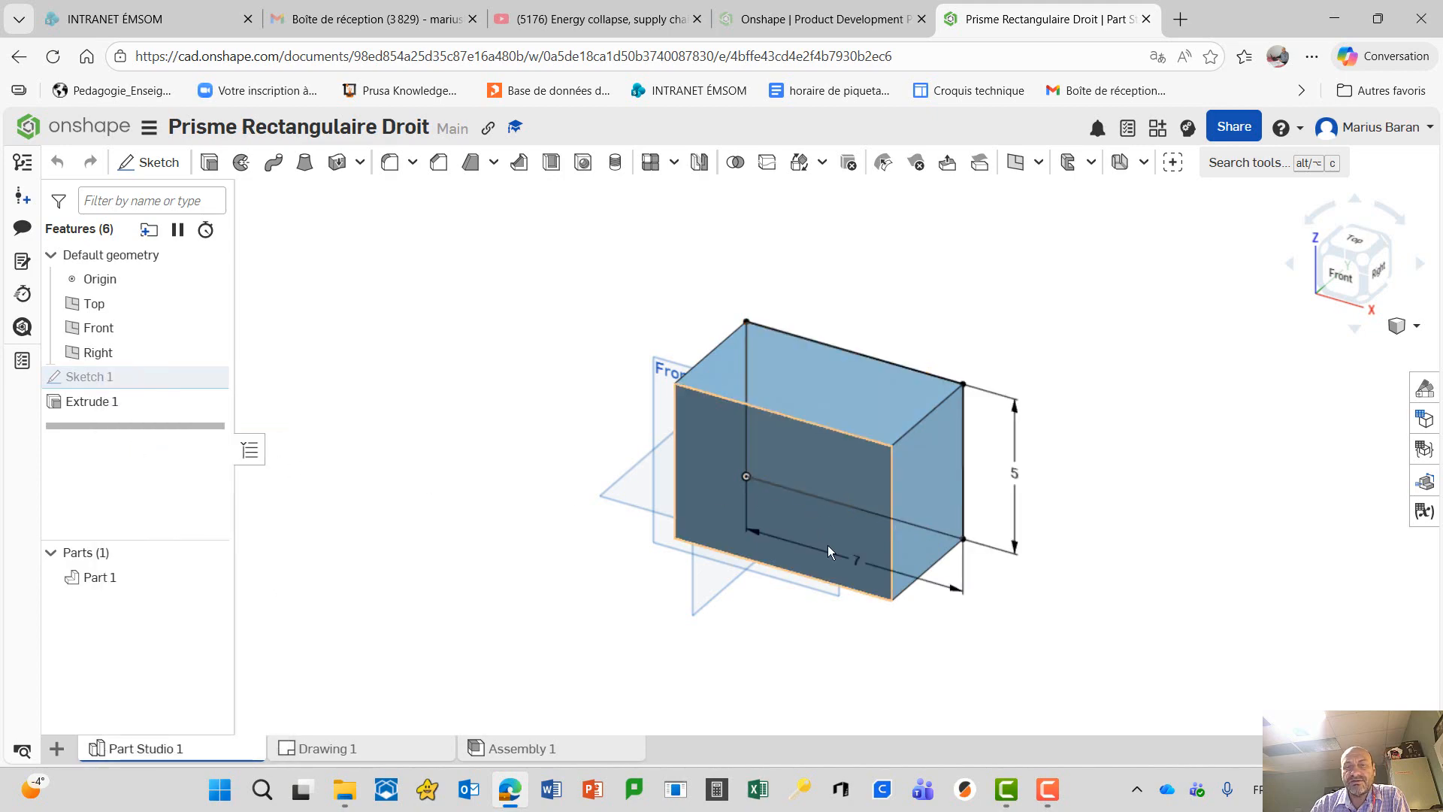
click(363, 456)
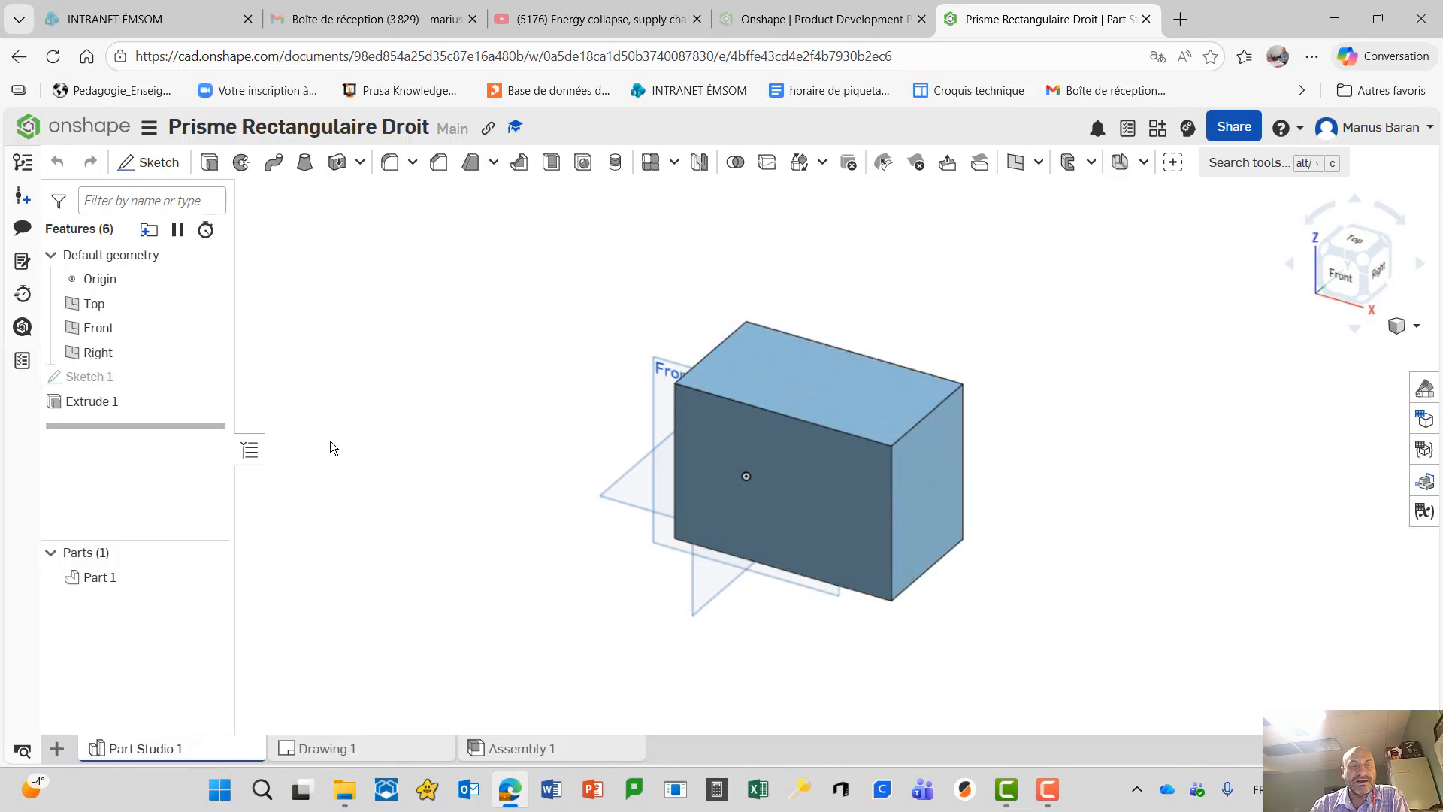
right_click(103, 399)
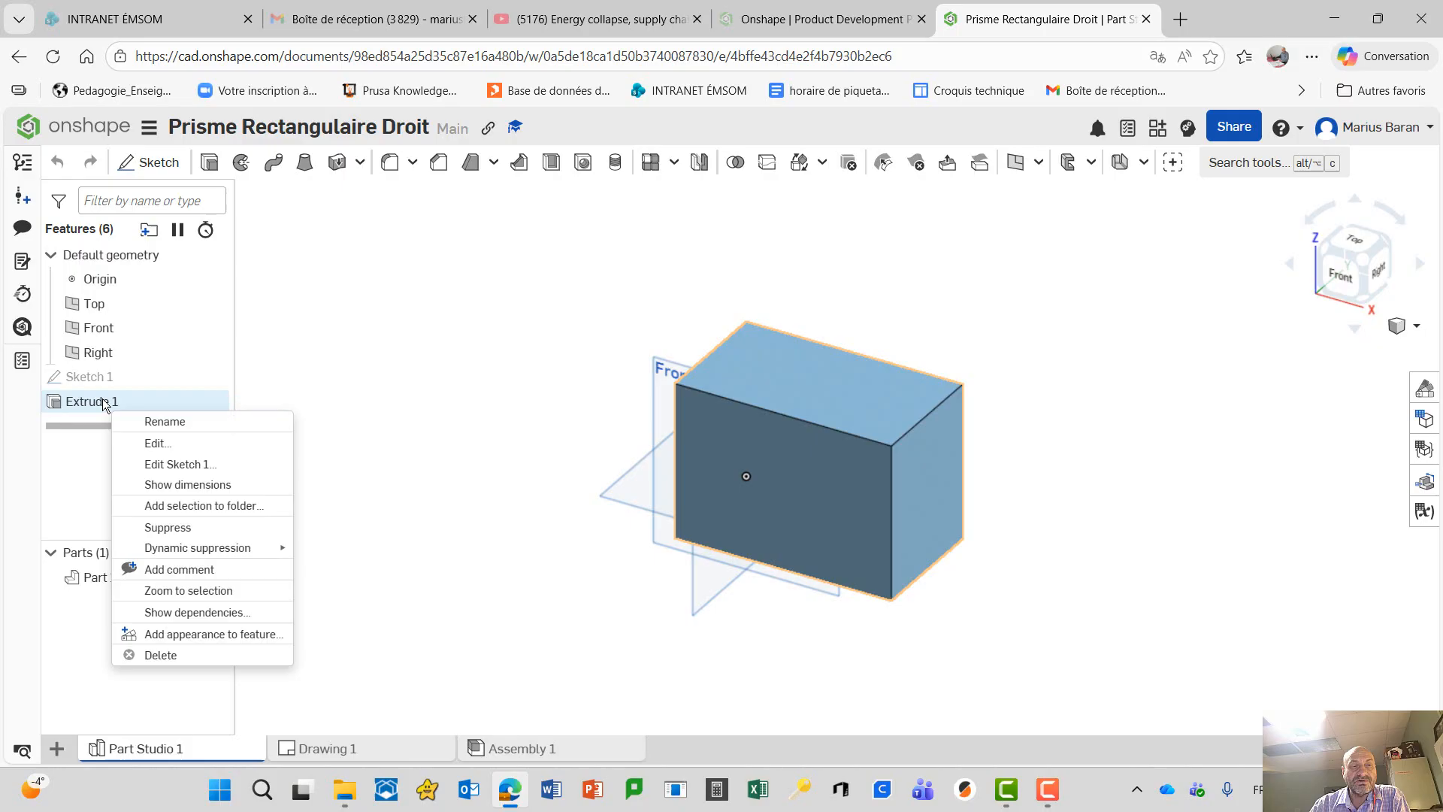
click(176, 446)
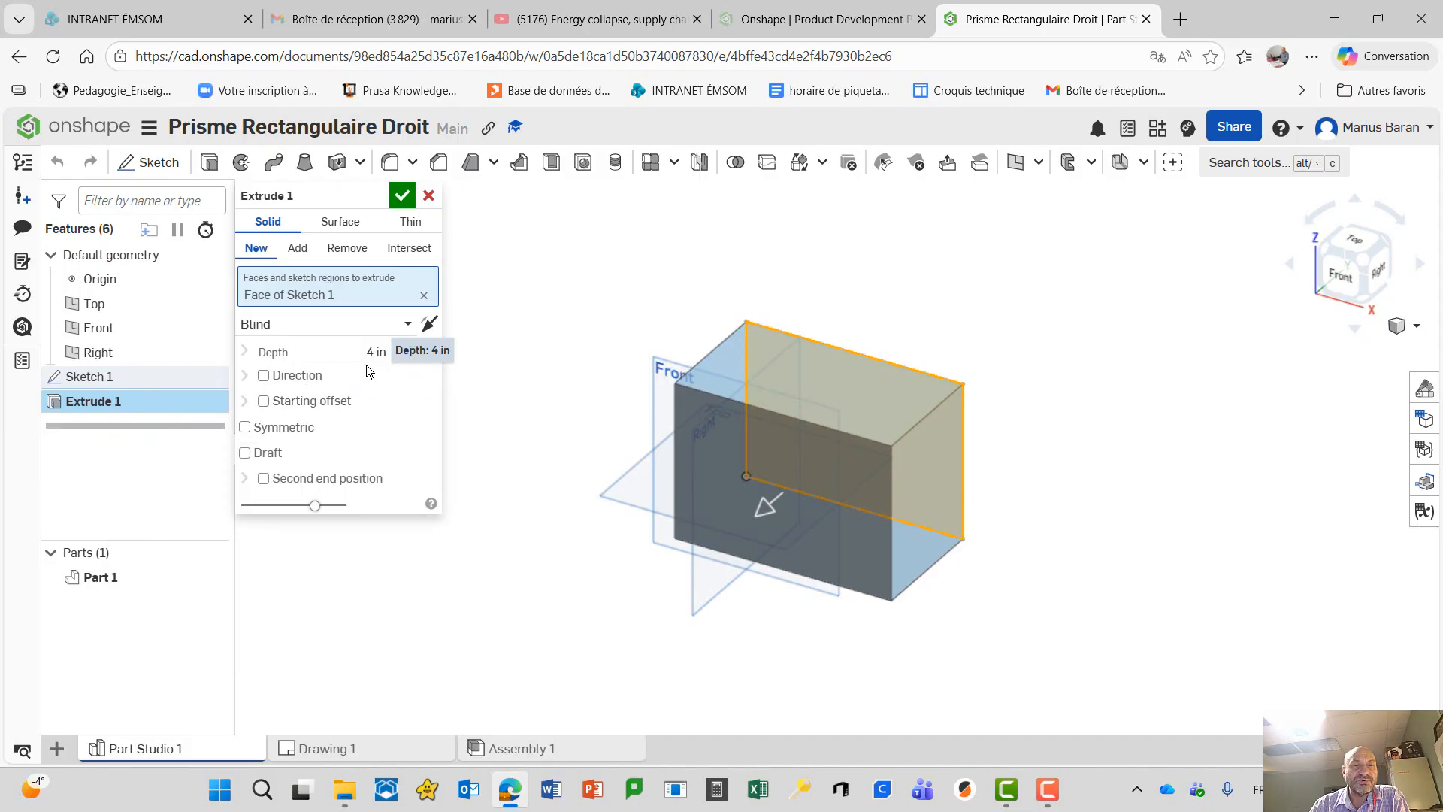
click(403, 196)
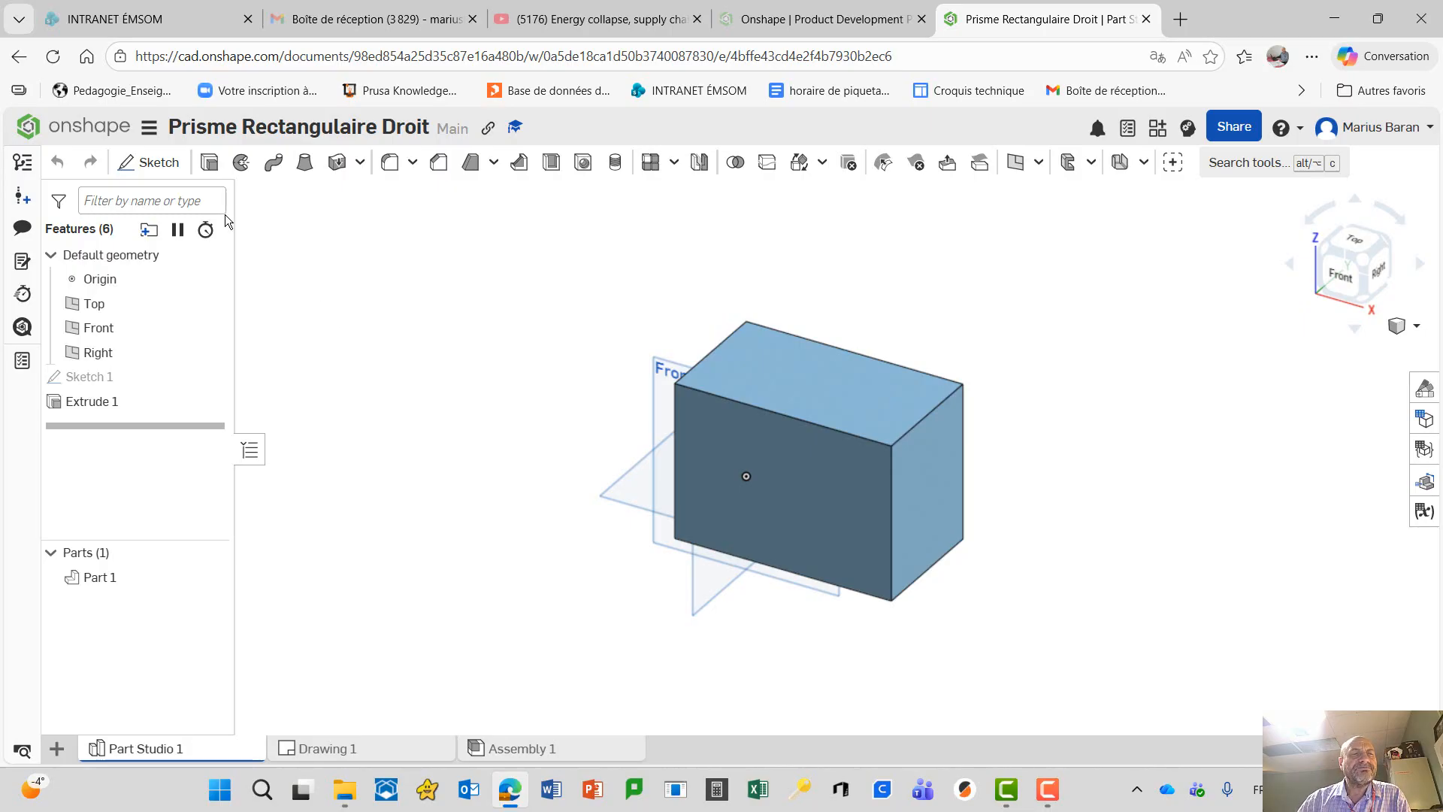
Step: Close the rectangular prism document and create a new document named "Cylindre Circulaire Droit"
click(152, 130)
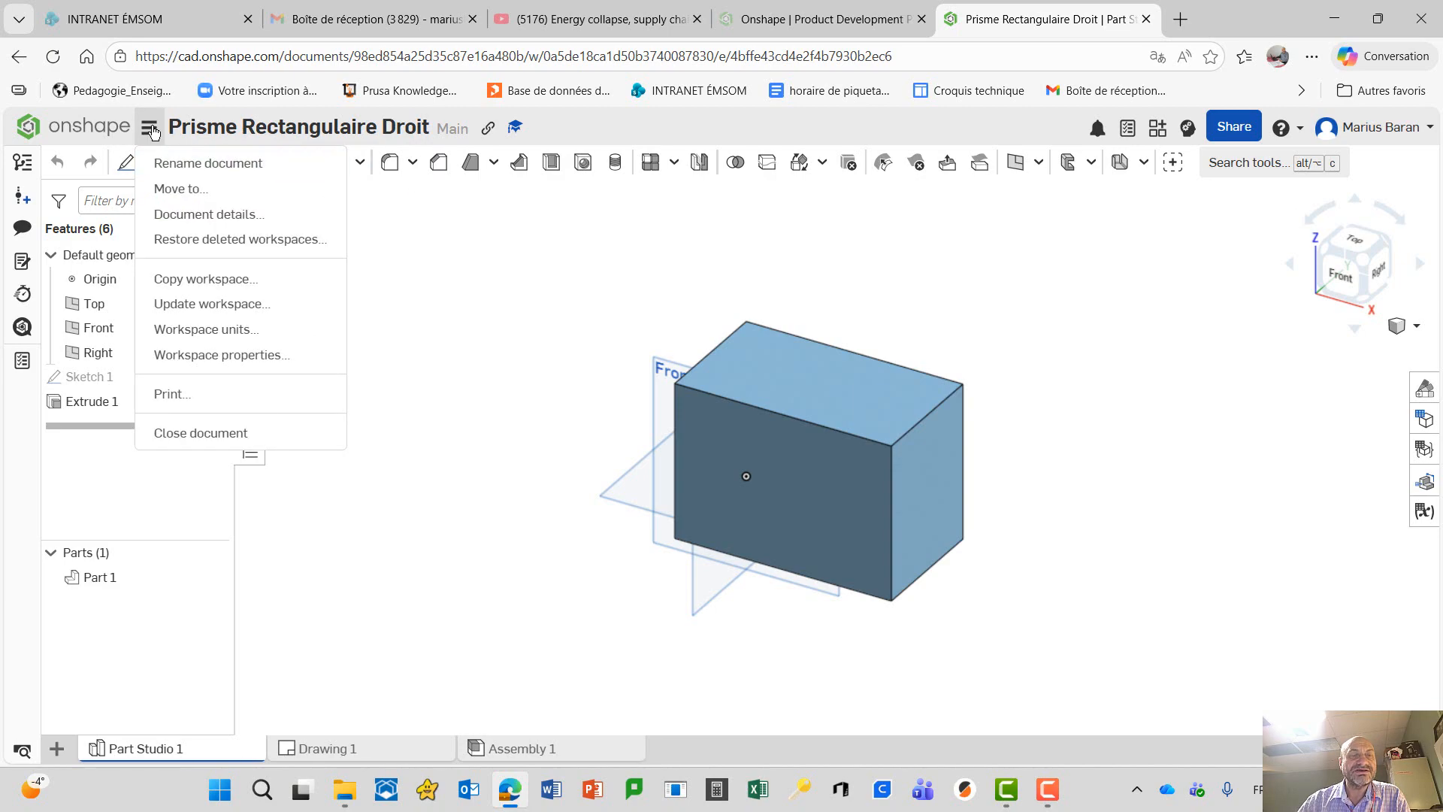
click(186, 438)
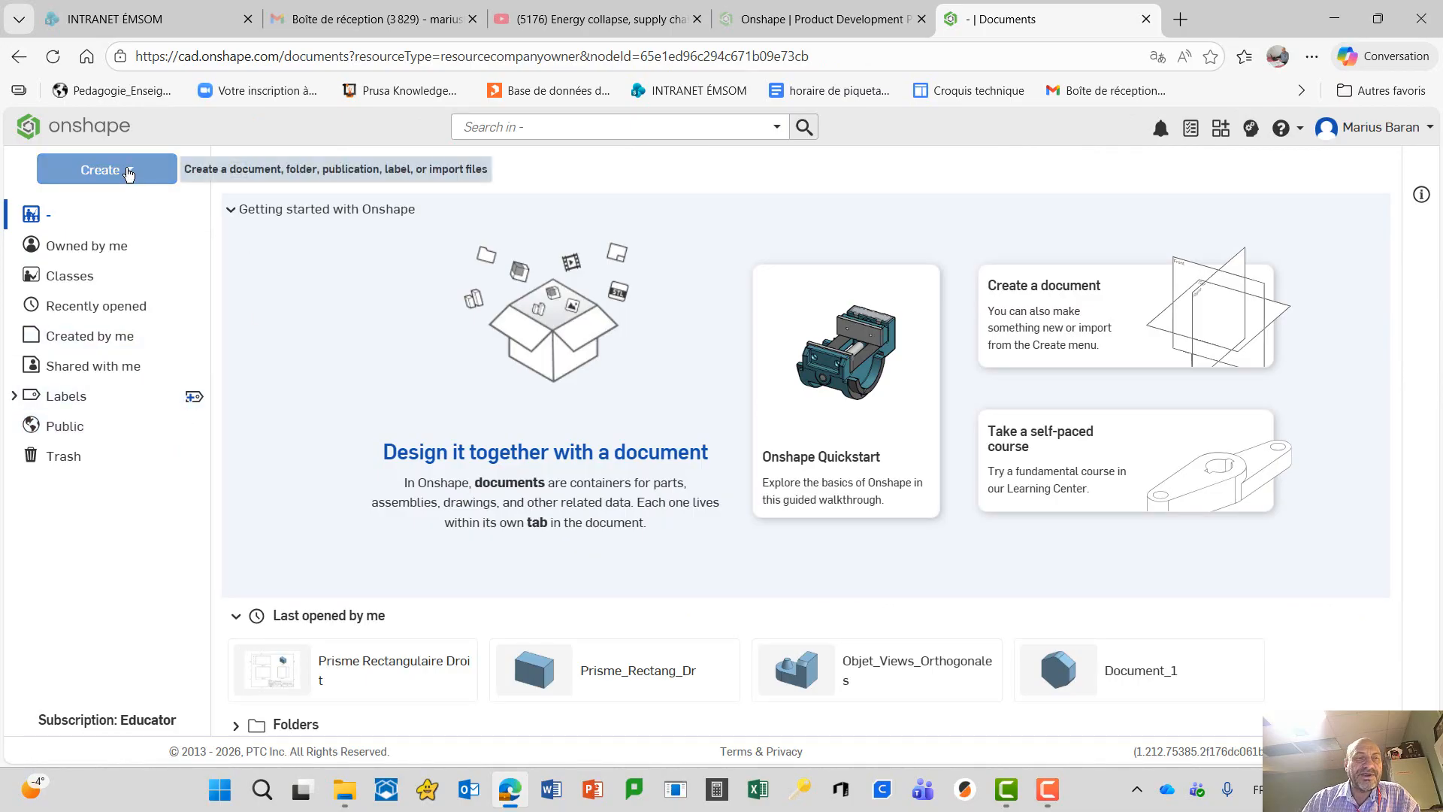
click(128, 173)
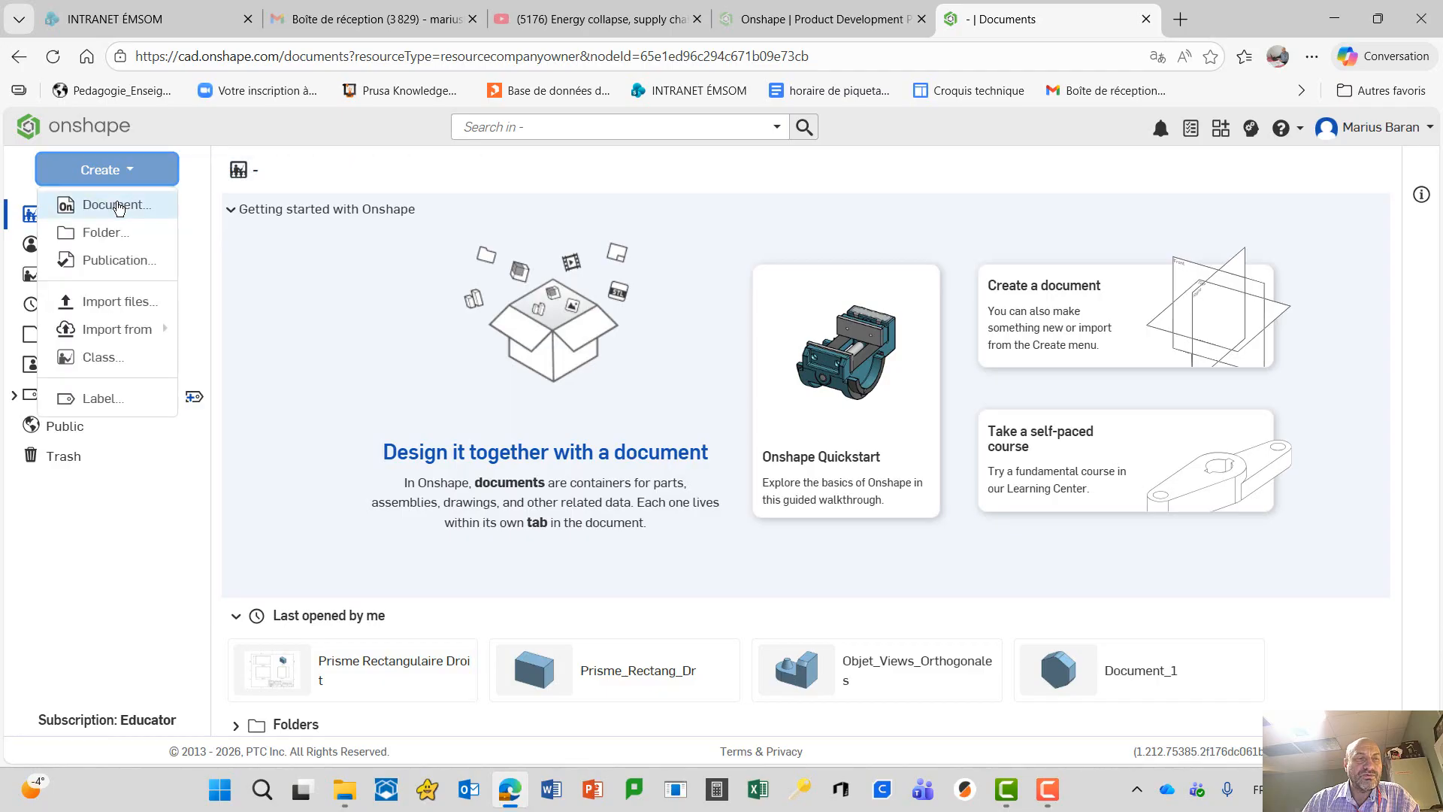
click(118, 207)
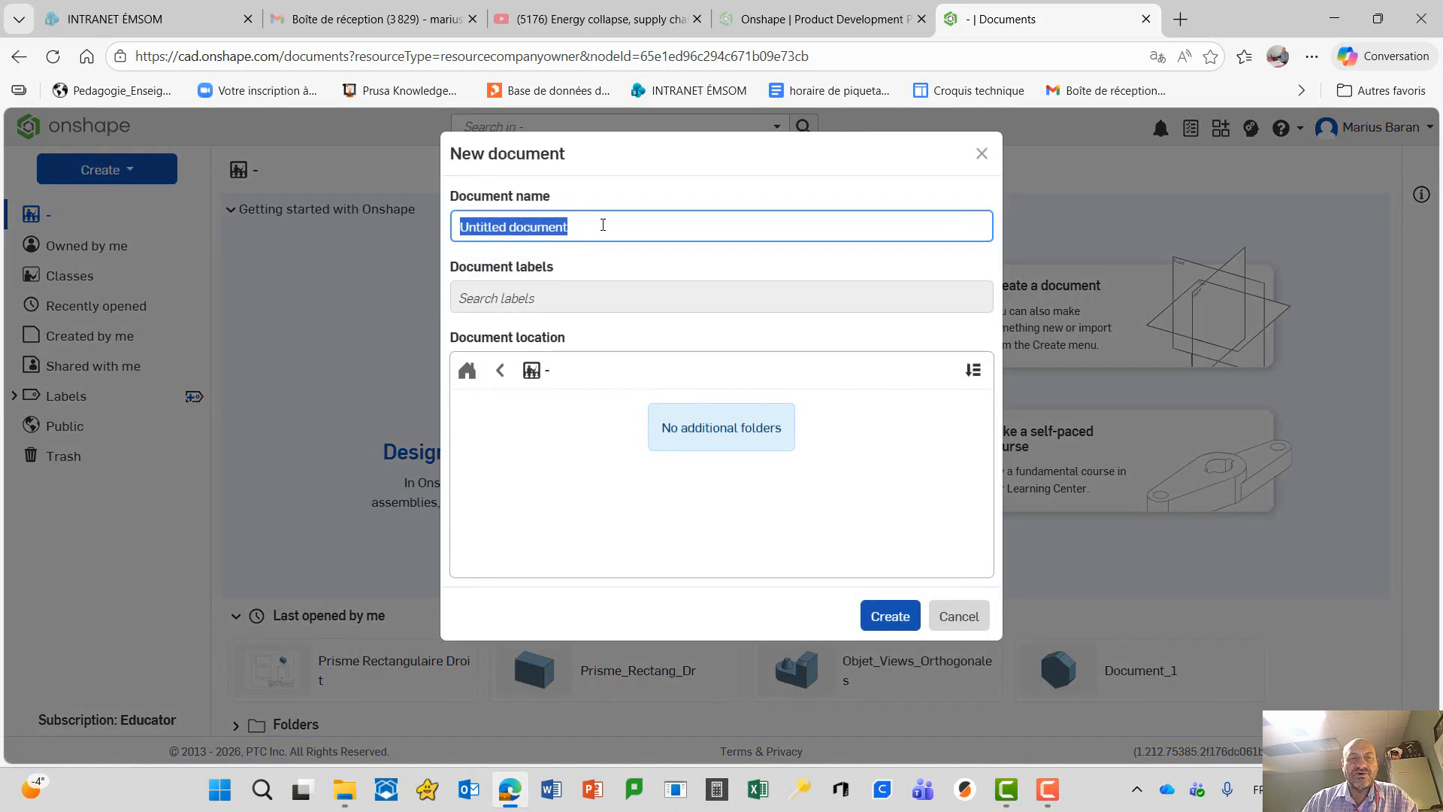
key(BackSpace)
text(C)
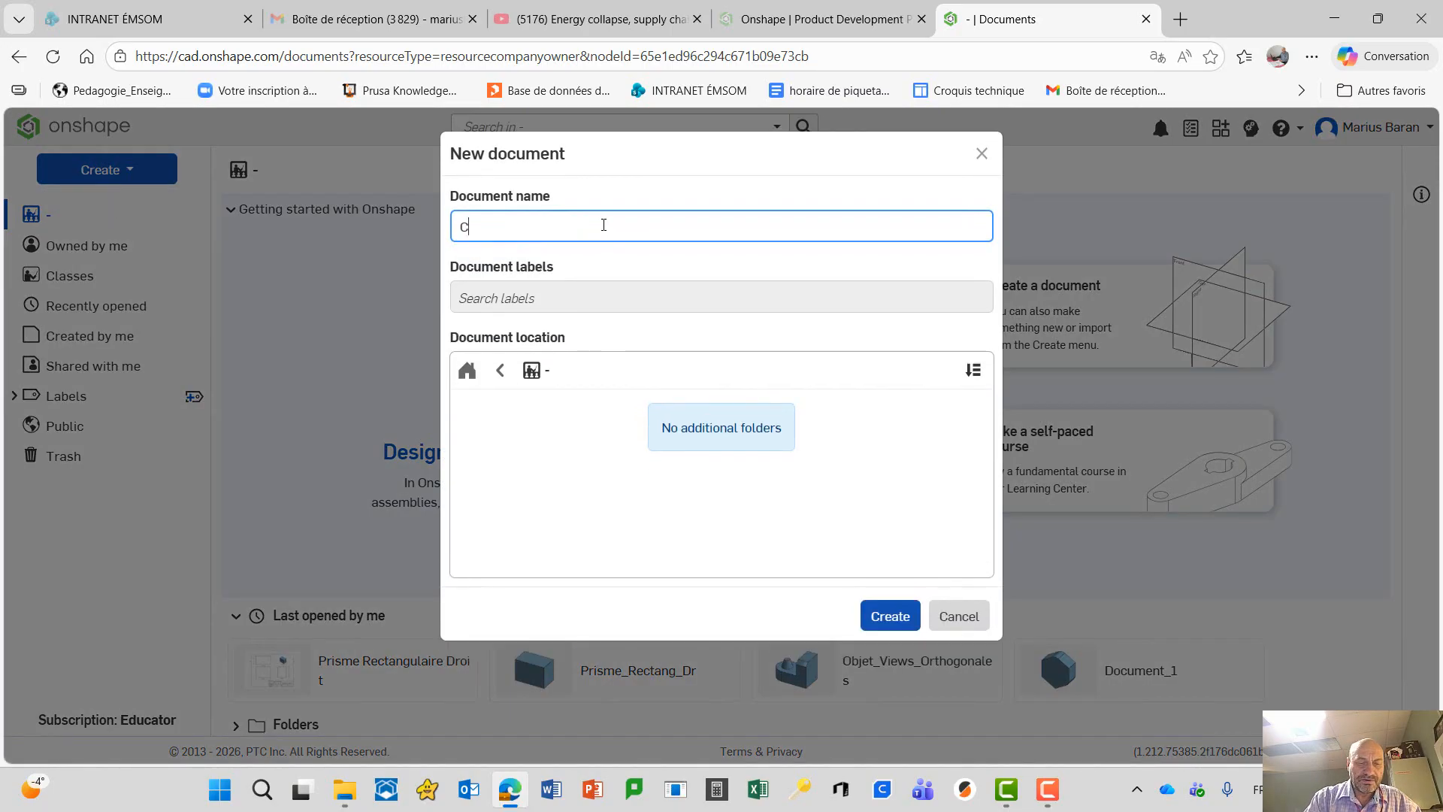
text(ylin)
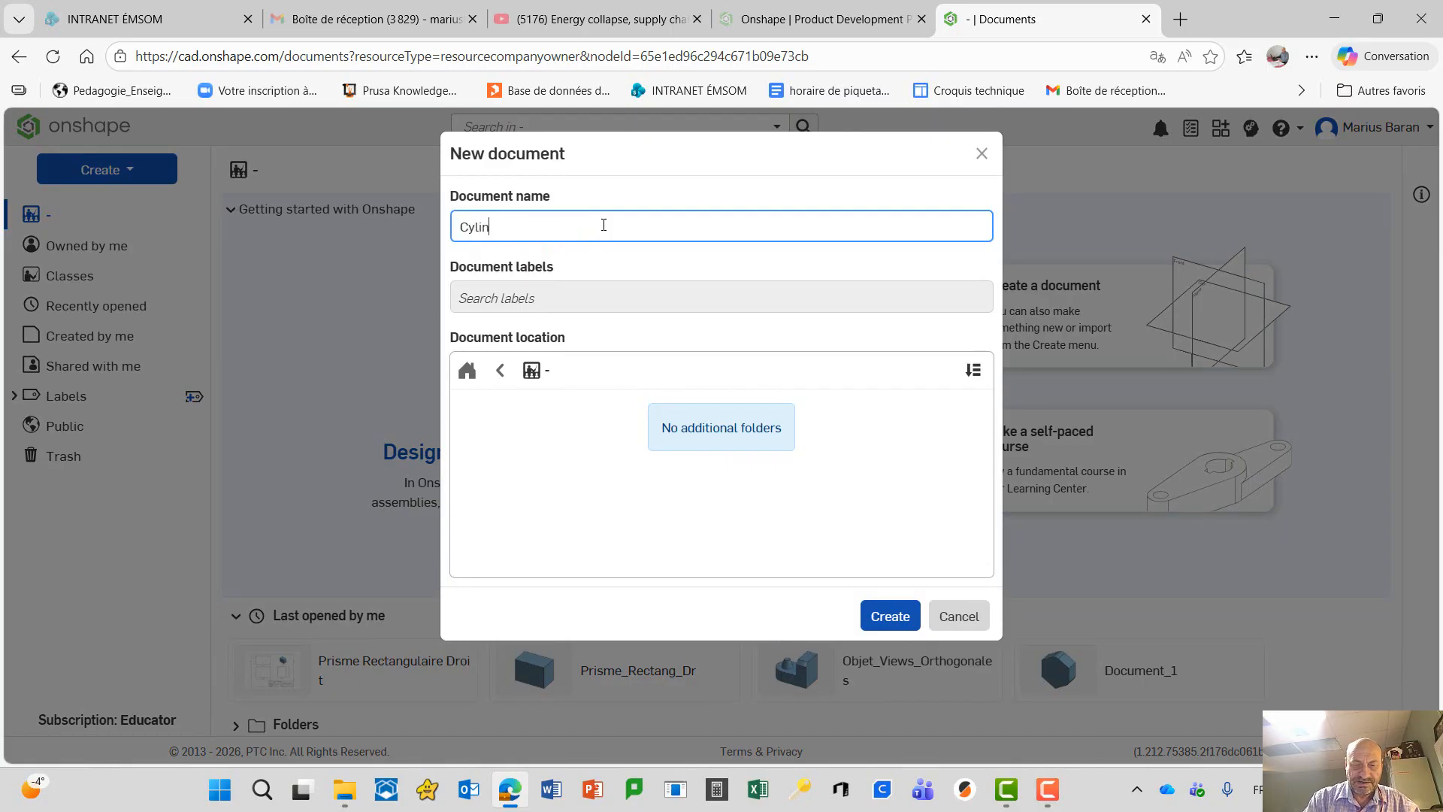
text(dre Circulai)
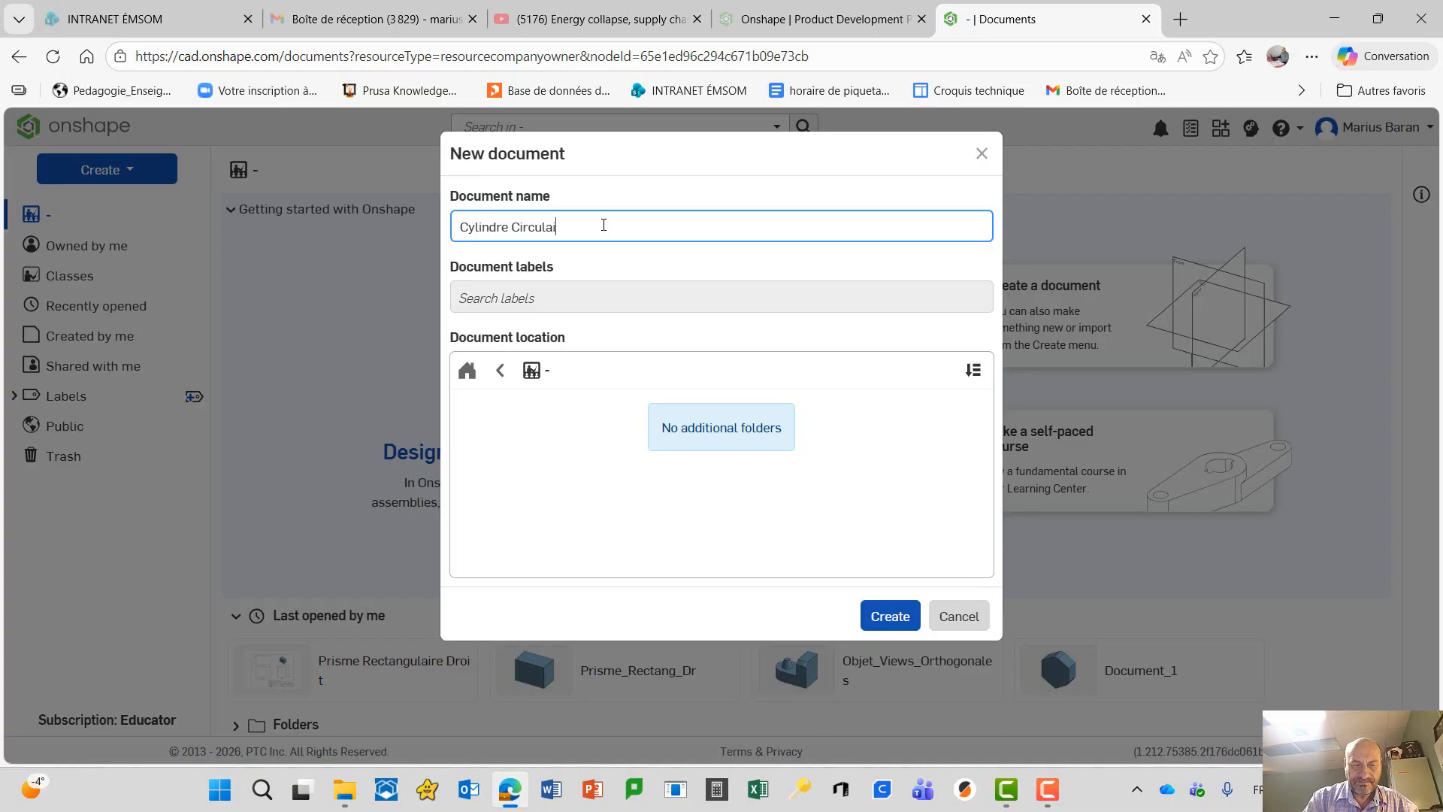
text(re Droit)
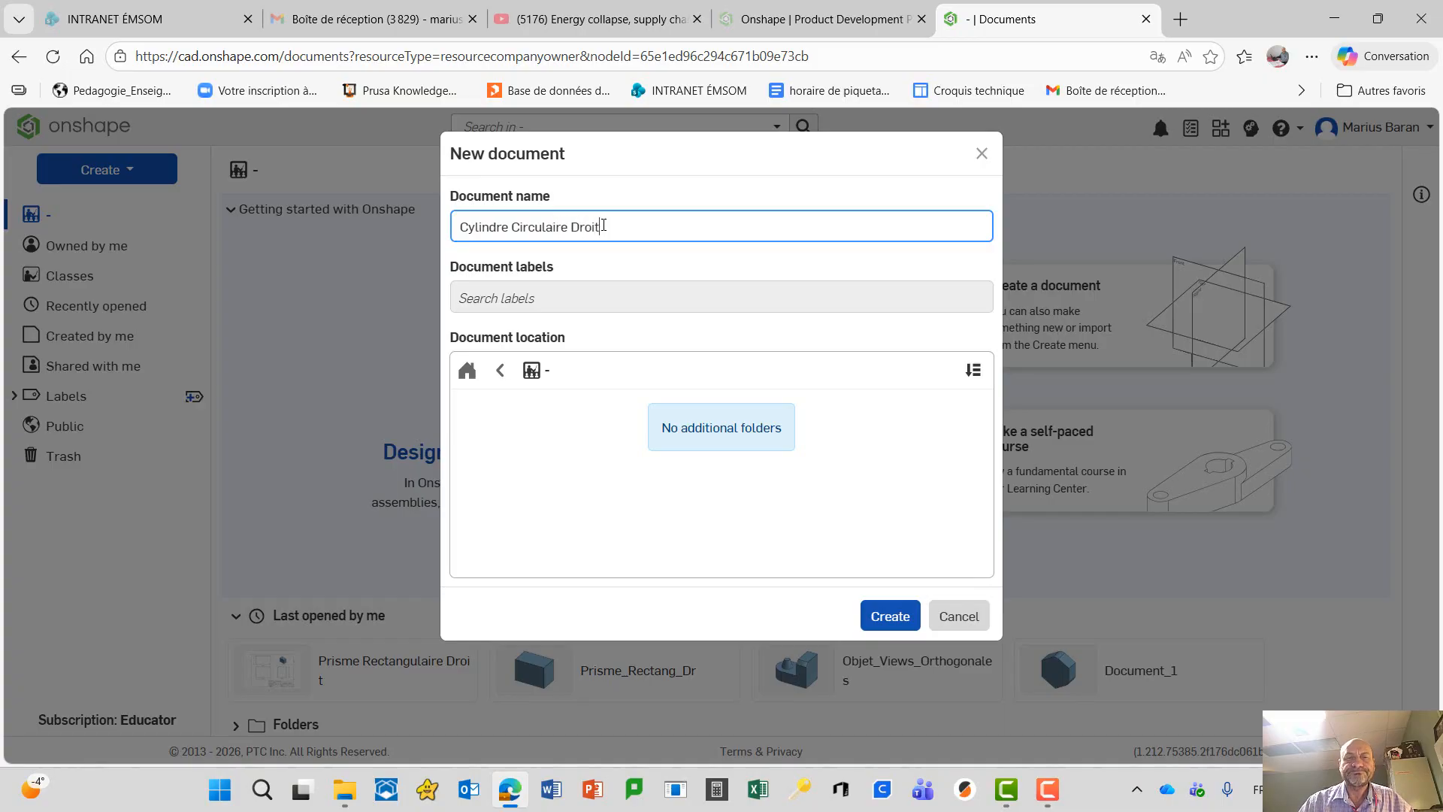
click(890, 616)
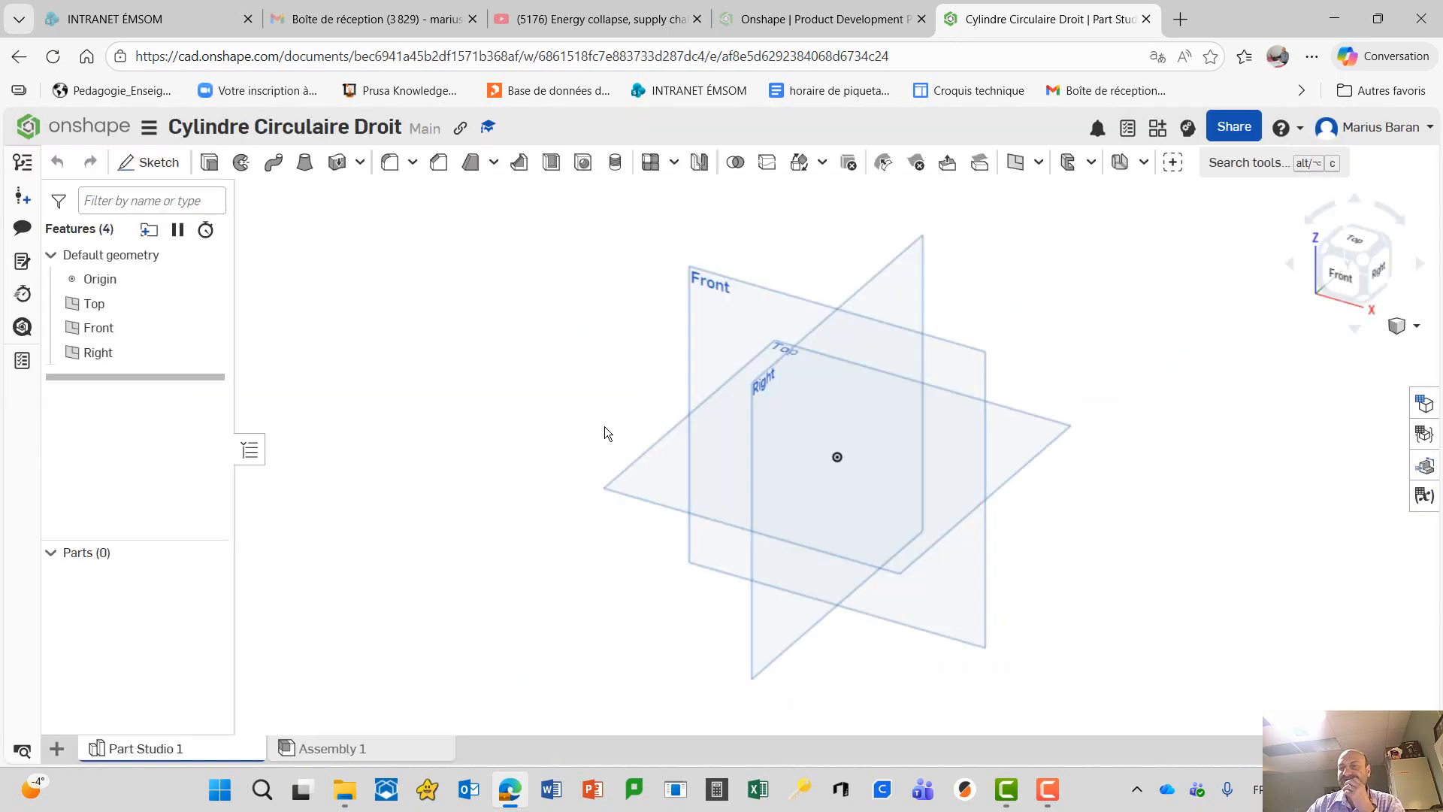
Step: Set the new document's workspace units to Millimeter for length and Gram for mass
click(149, 129)
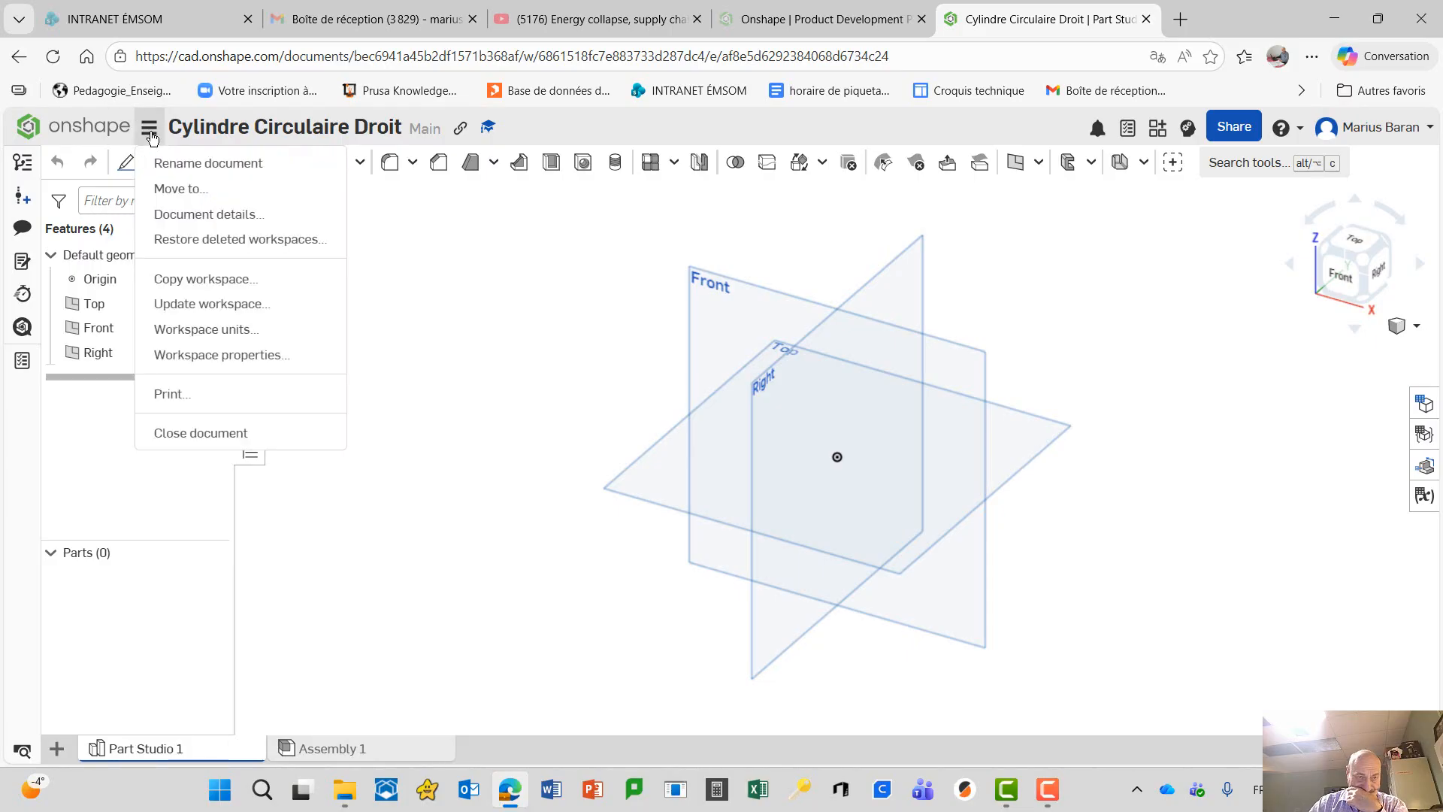
click(178, 331)
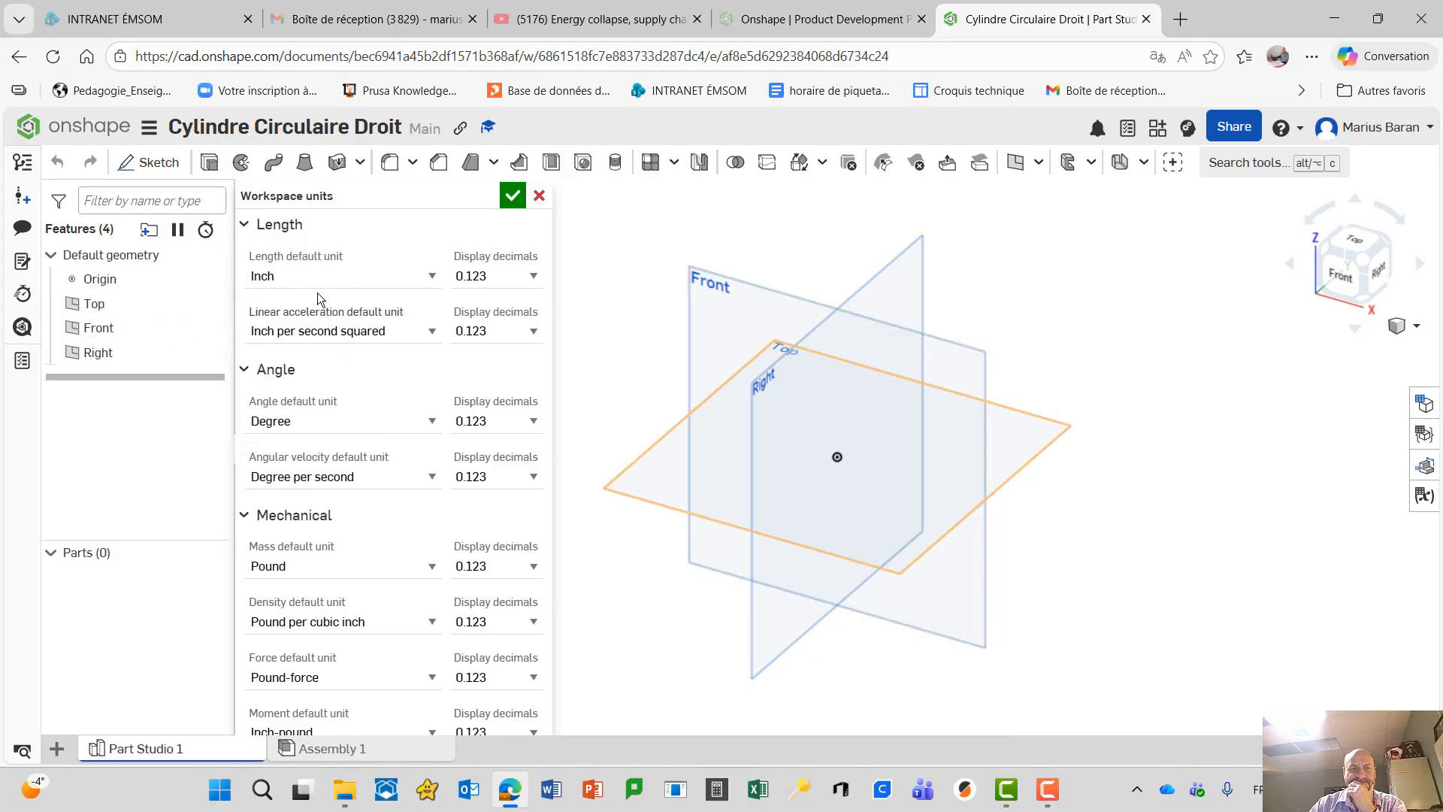
click(433, 277)
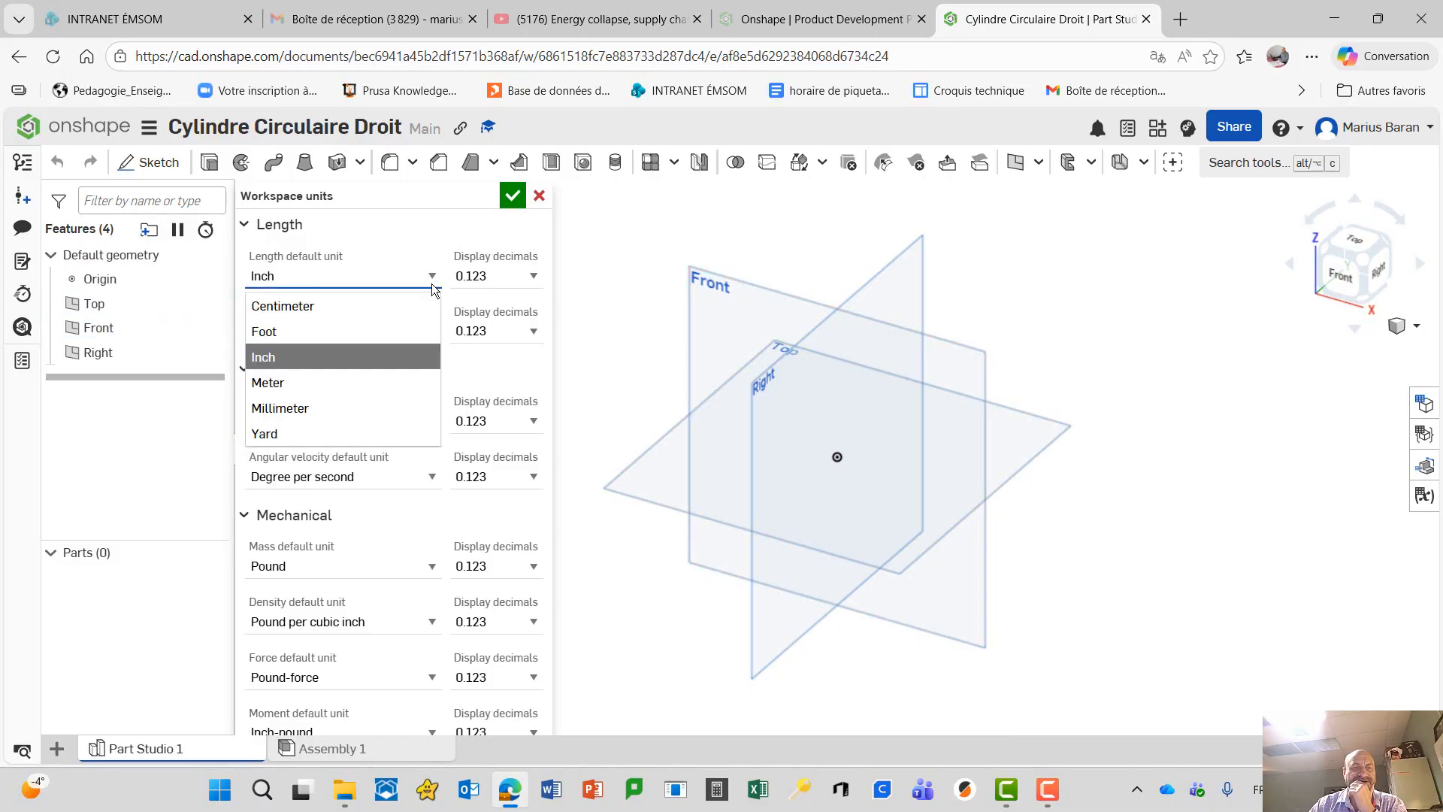
click(380, 407)
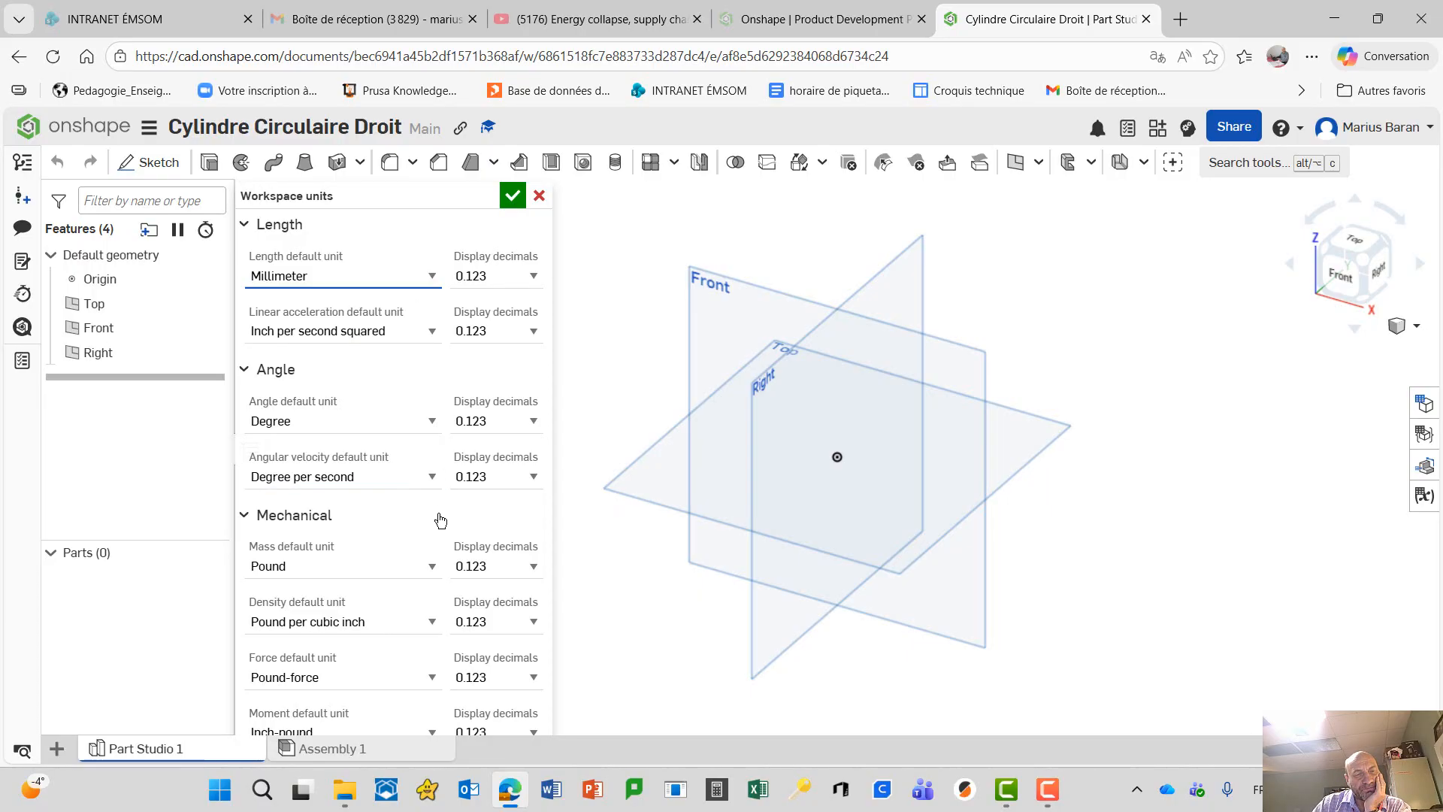
click(434, 566)
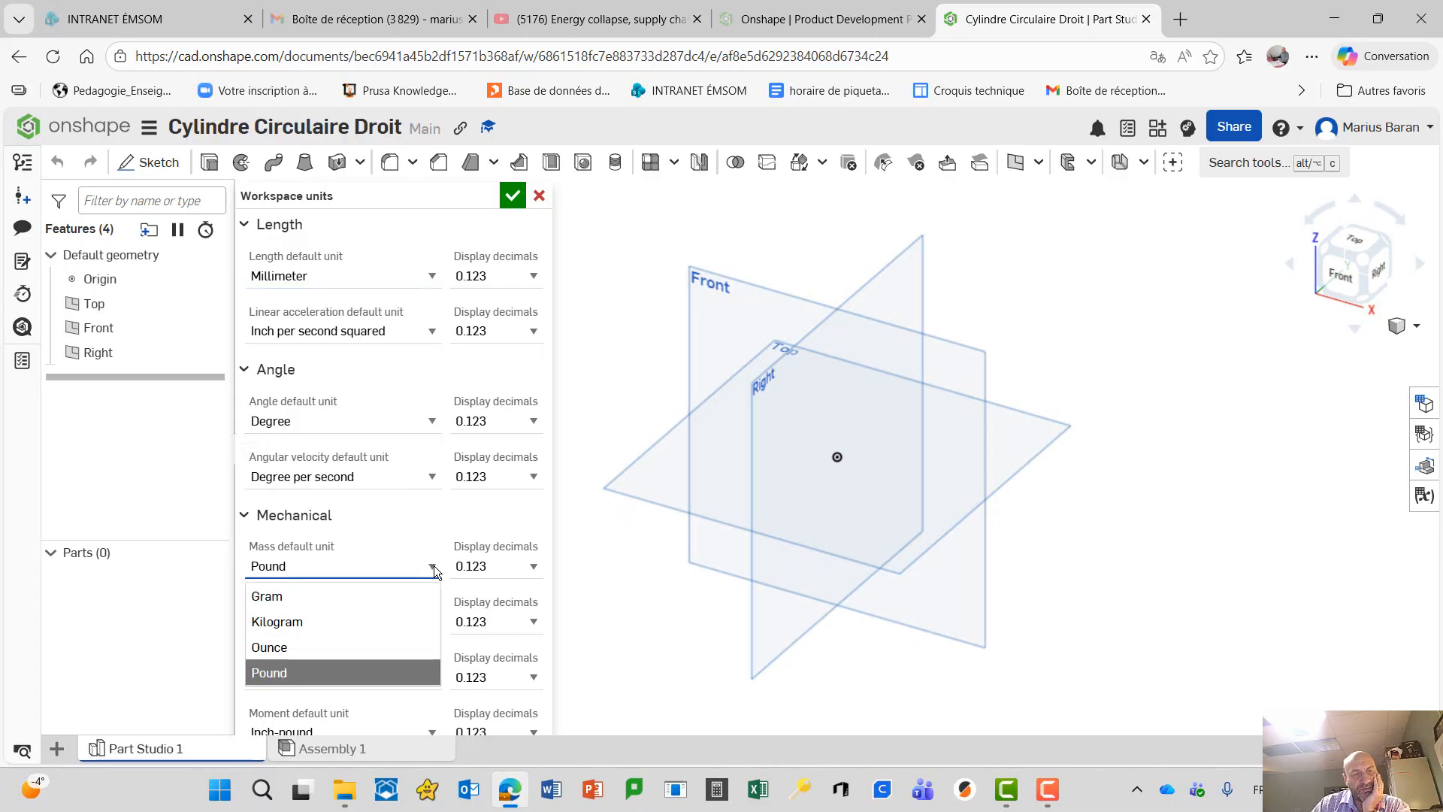
click(403, 598)
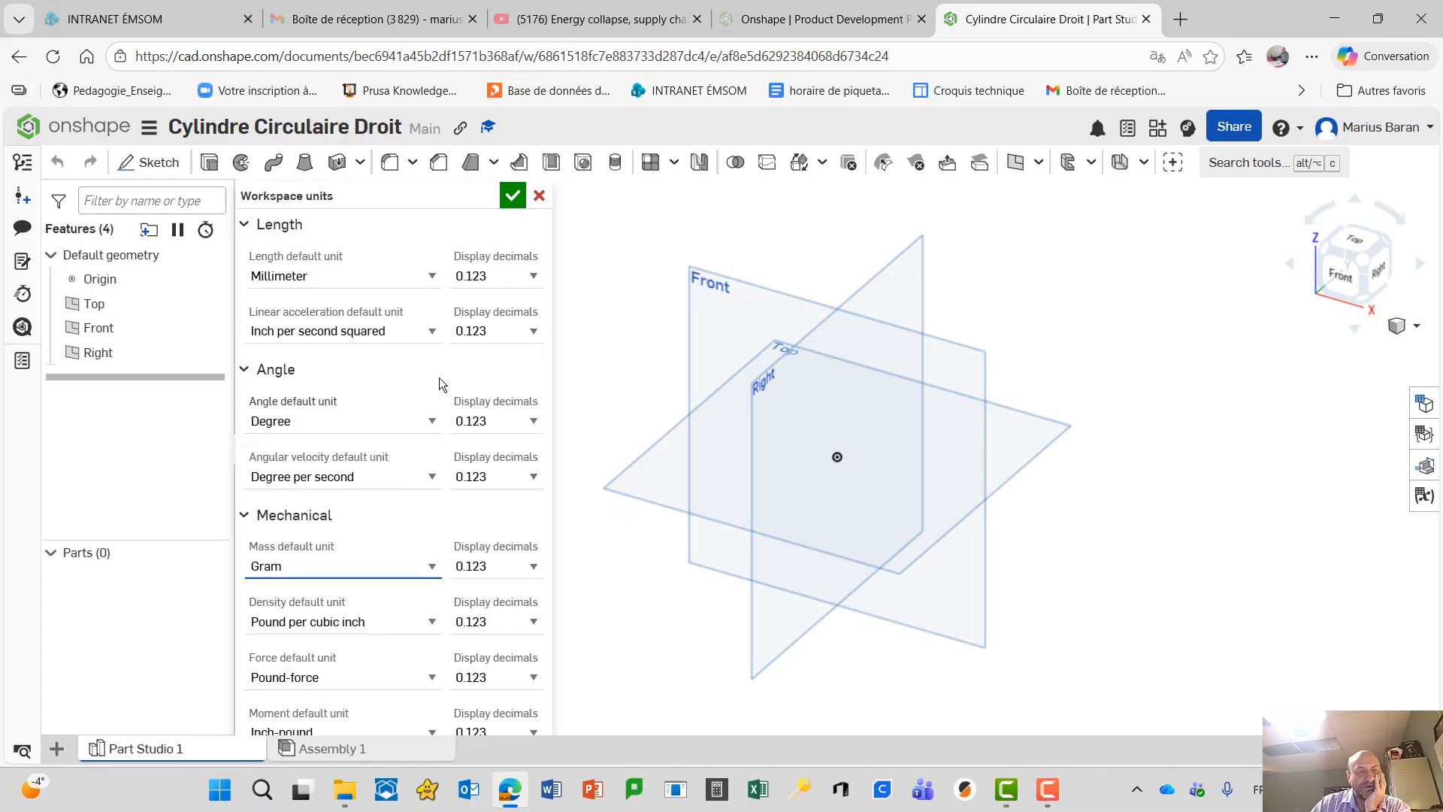
click(513, 196)
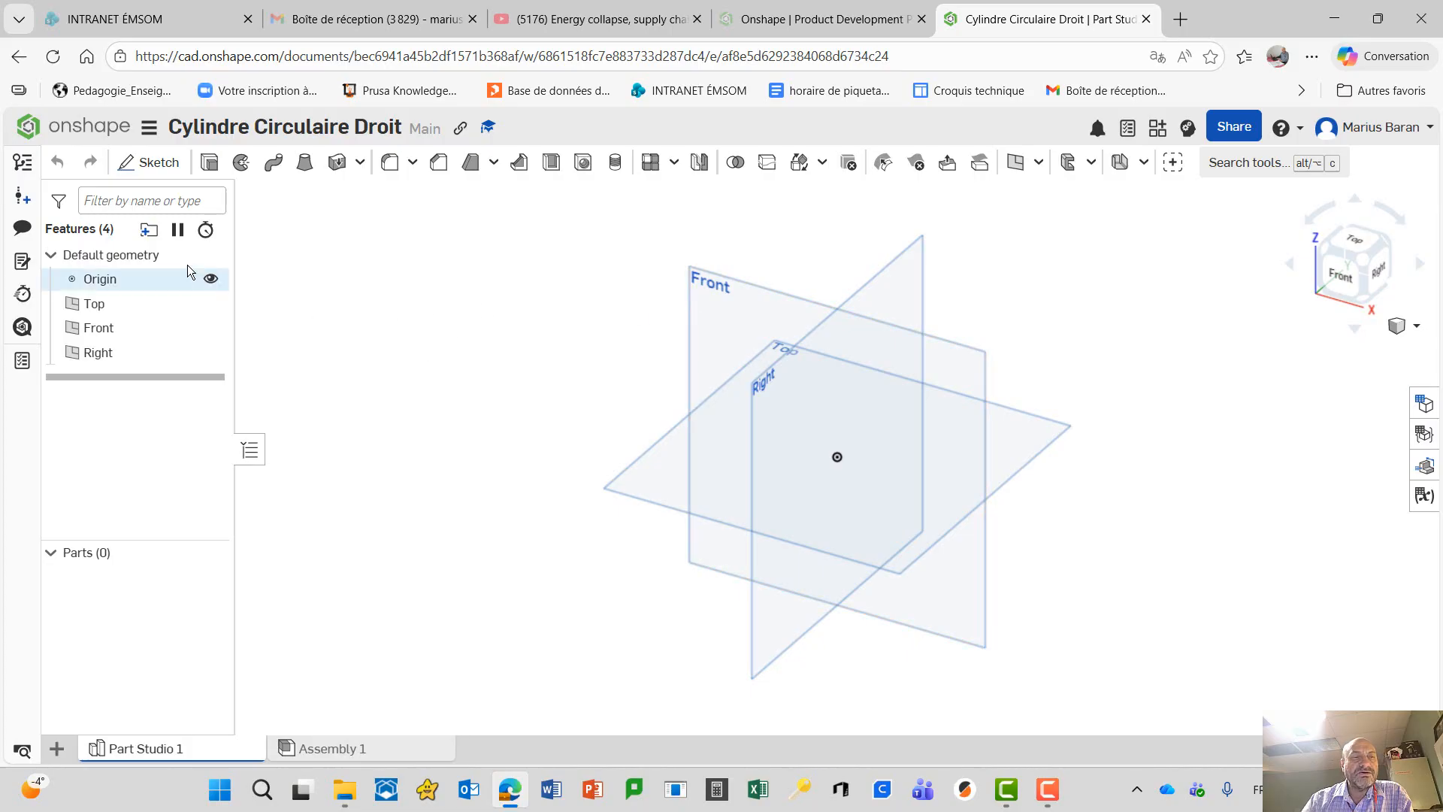
Step: Start a sketch on the Front plane and draw a corner rectangle from the origin, about 22 mm wide and 60 mm high
click(145, 164)
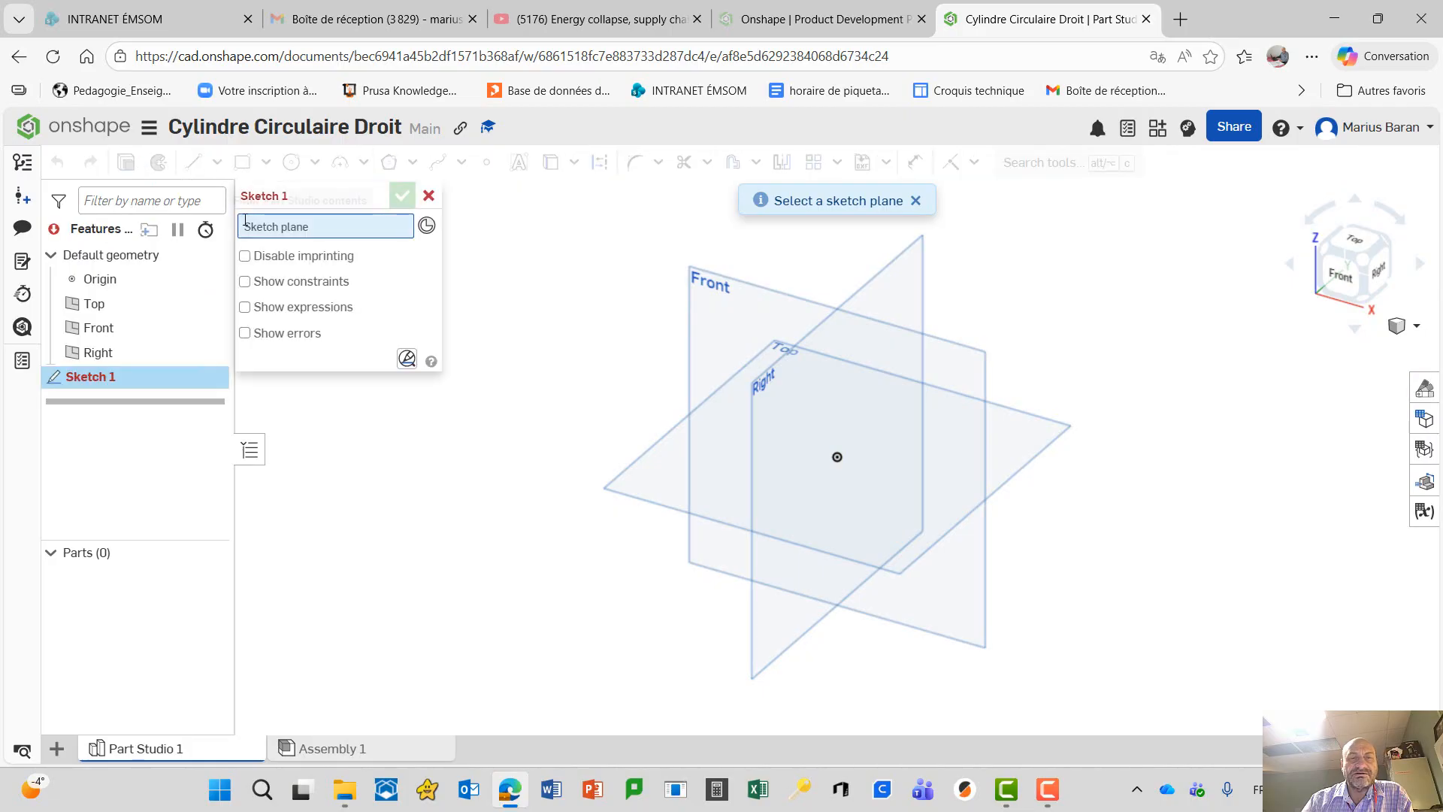
click(692, 275)
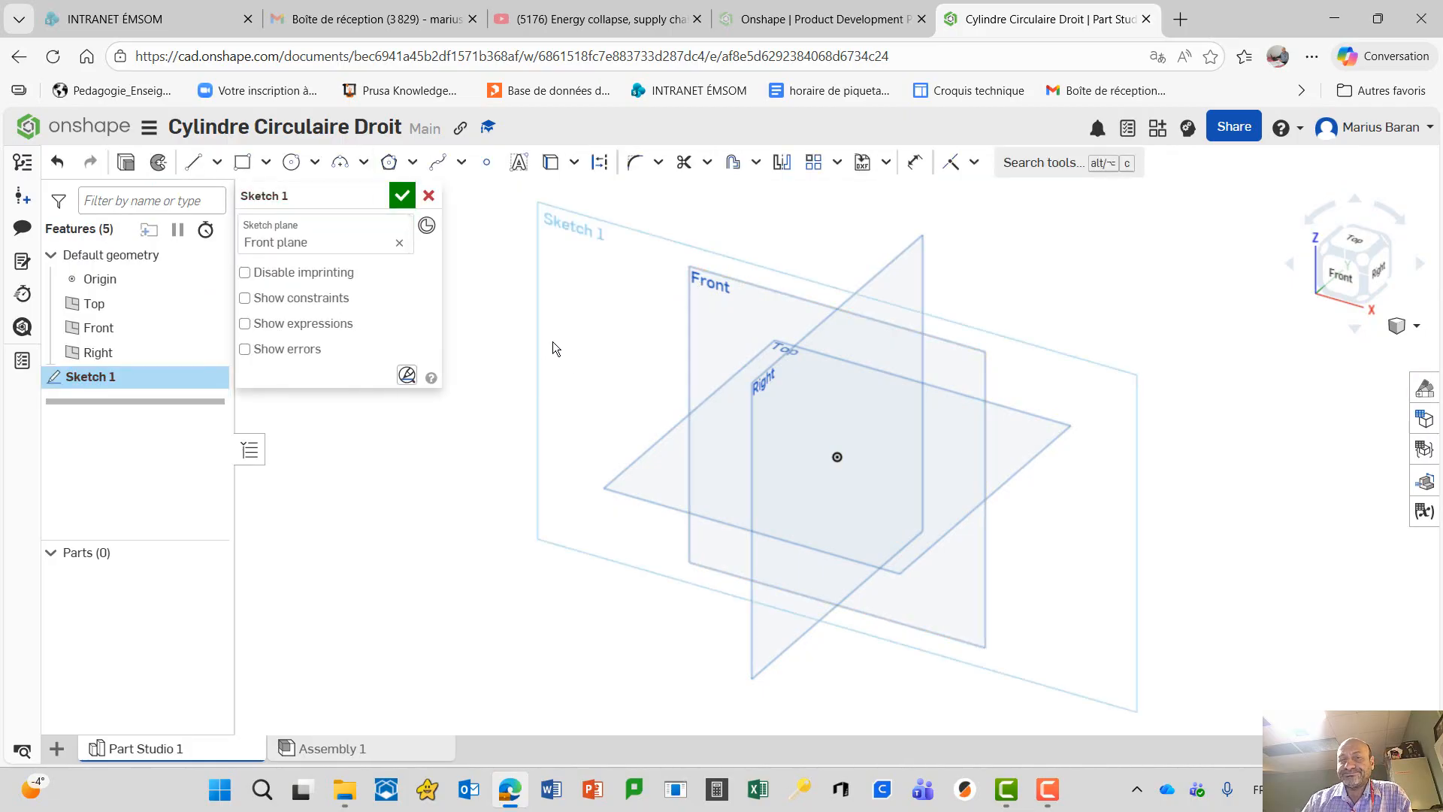
click(1341, 278)
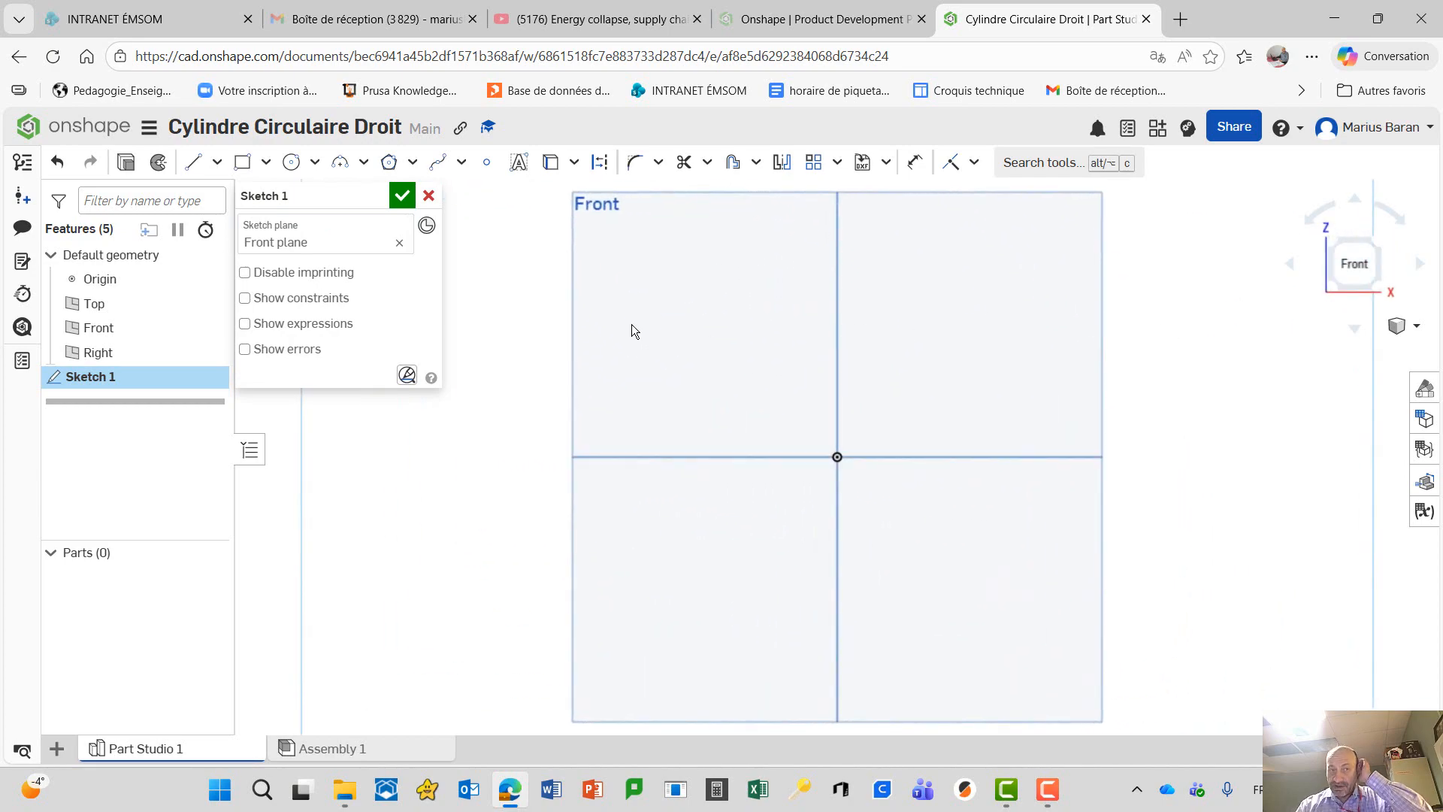
click(242, 164)
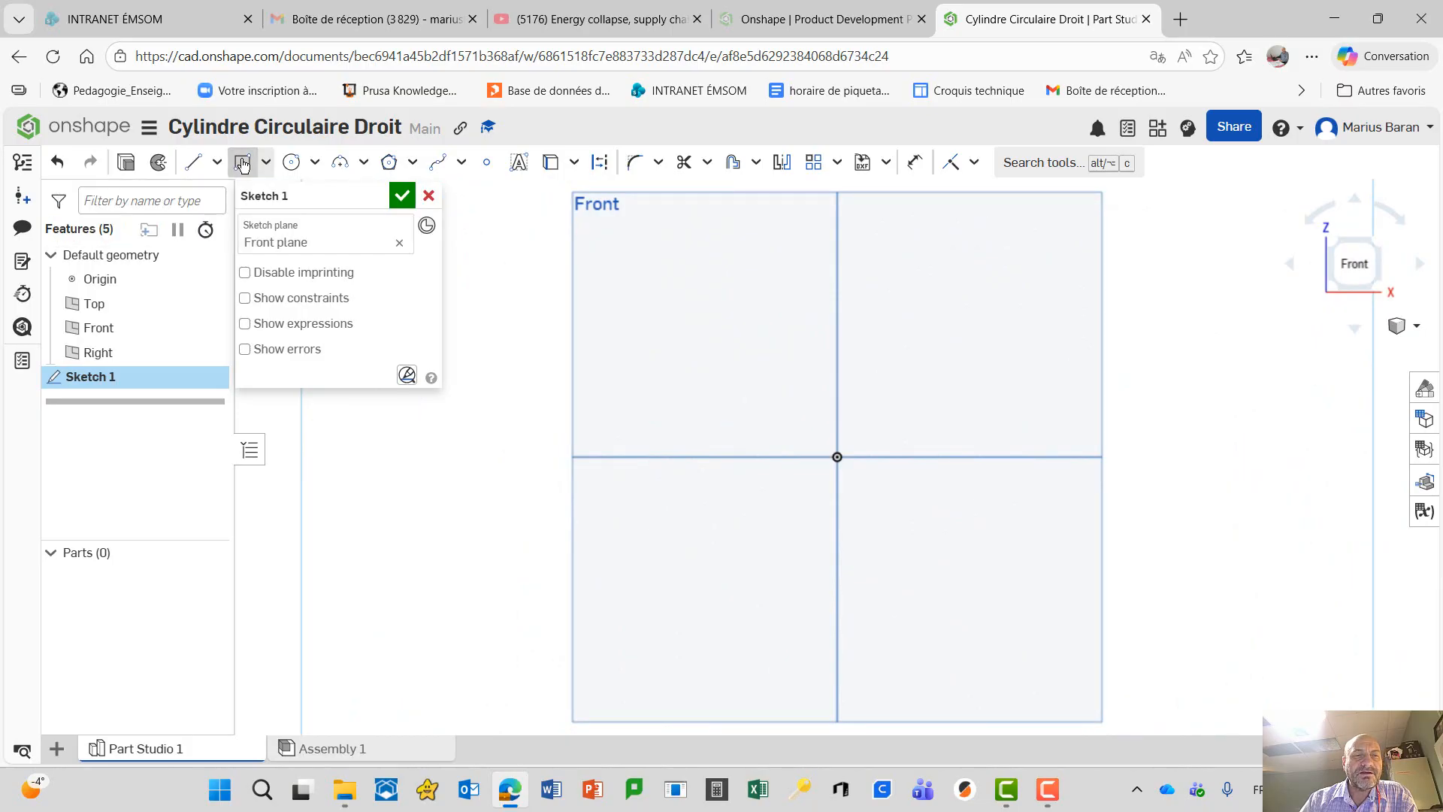
click(837, 457)
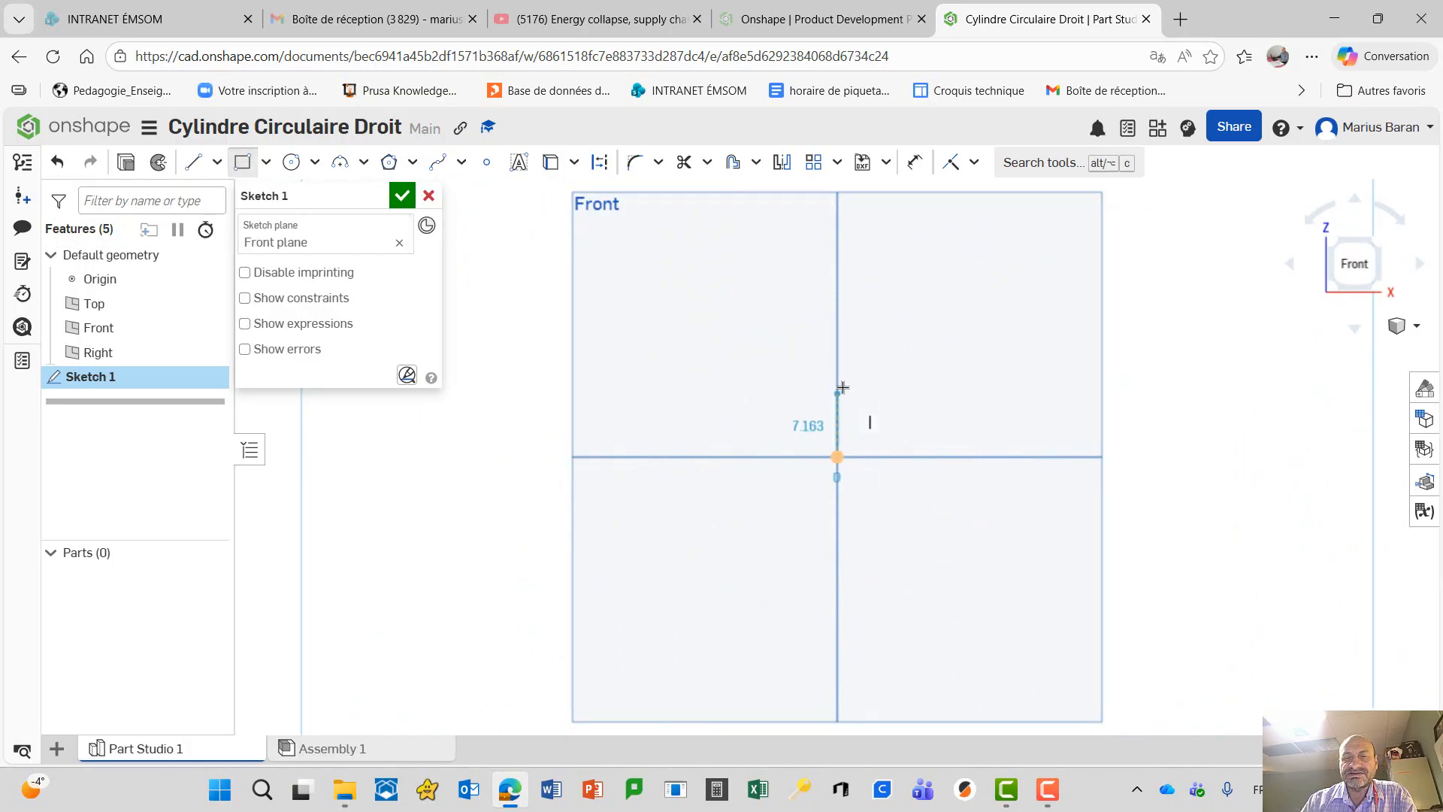
click(914, 249)
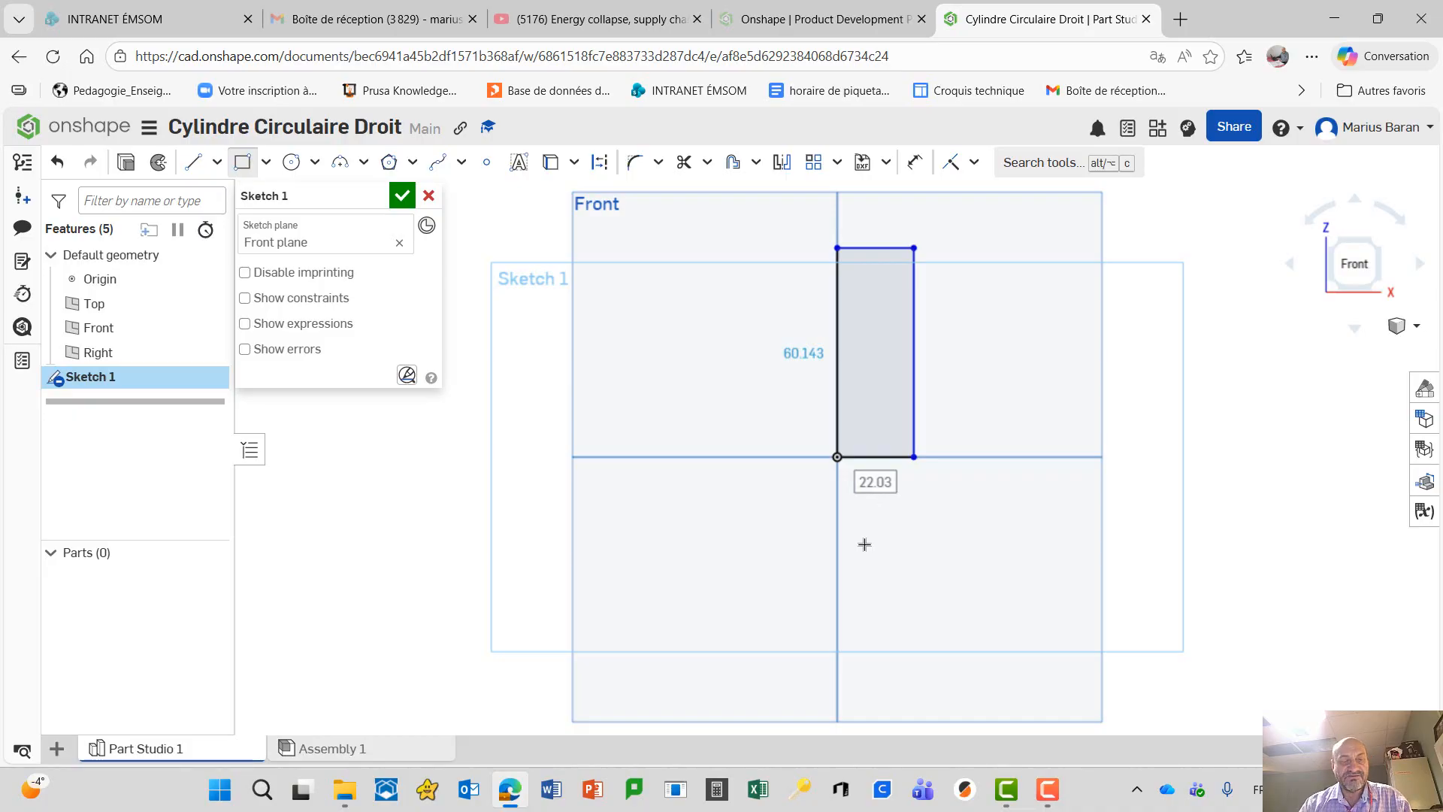
Step: Set the rectangle's width to 10 mm and its height to 30 mm, and finish the sketch
text(10)
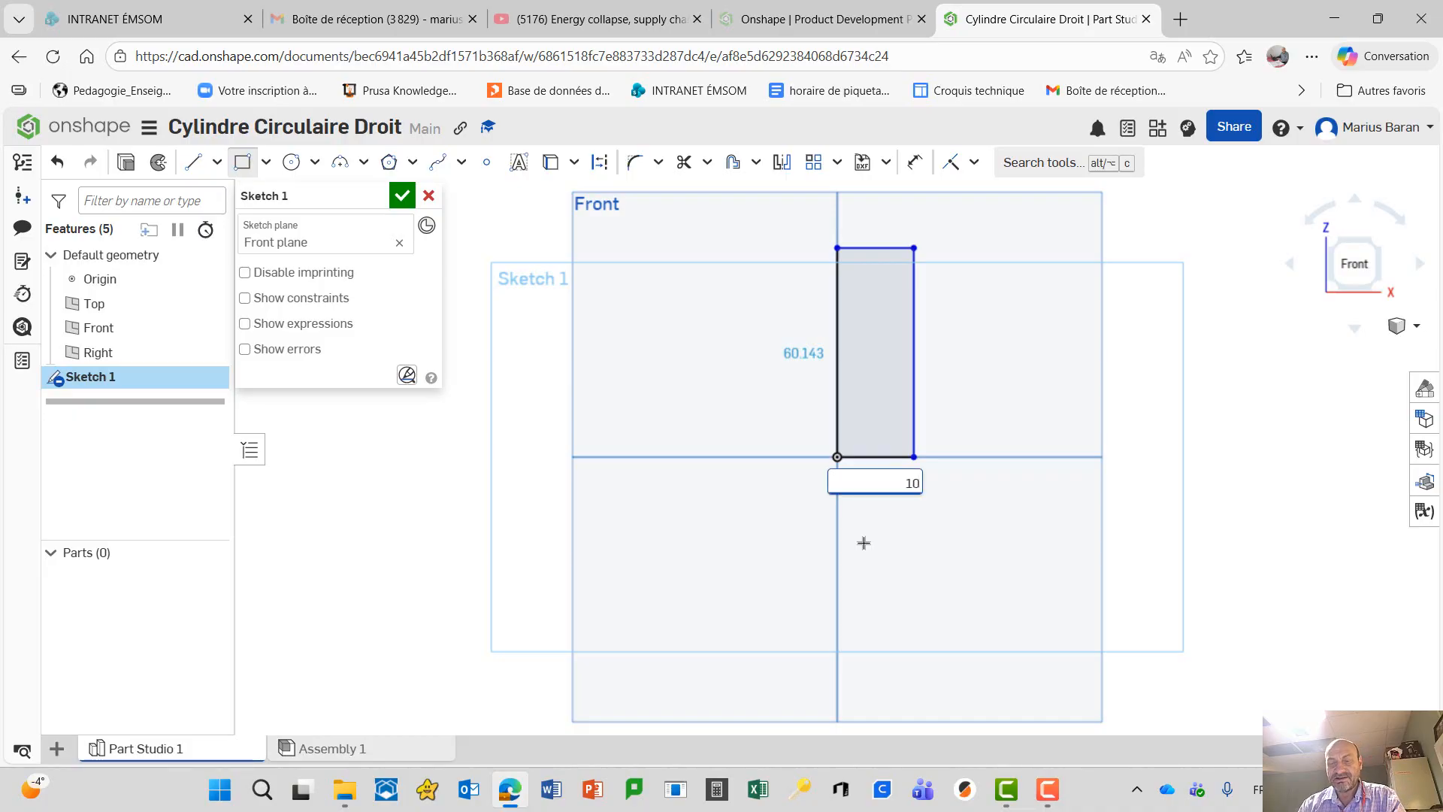
key(Return)
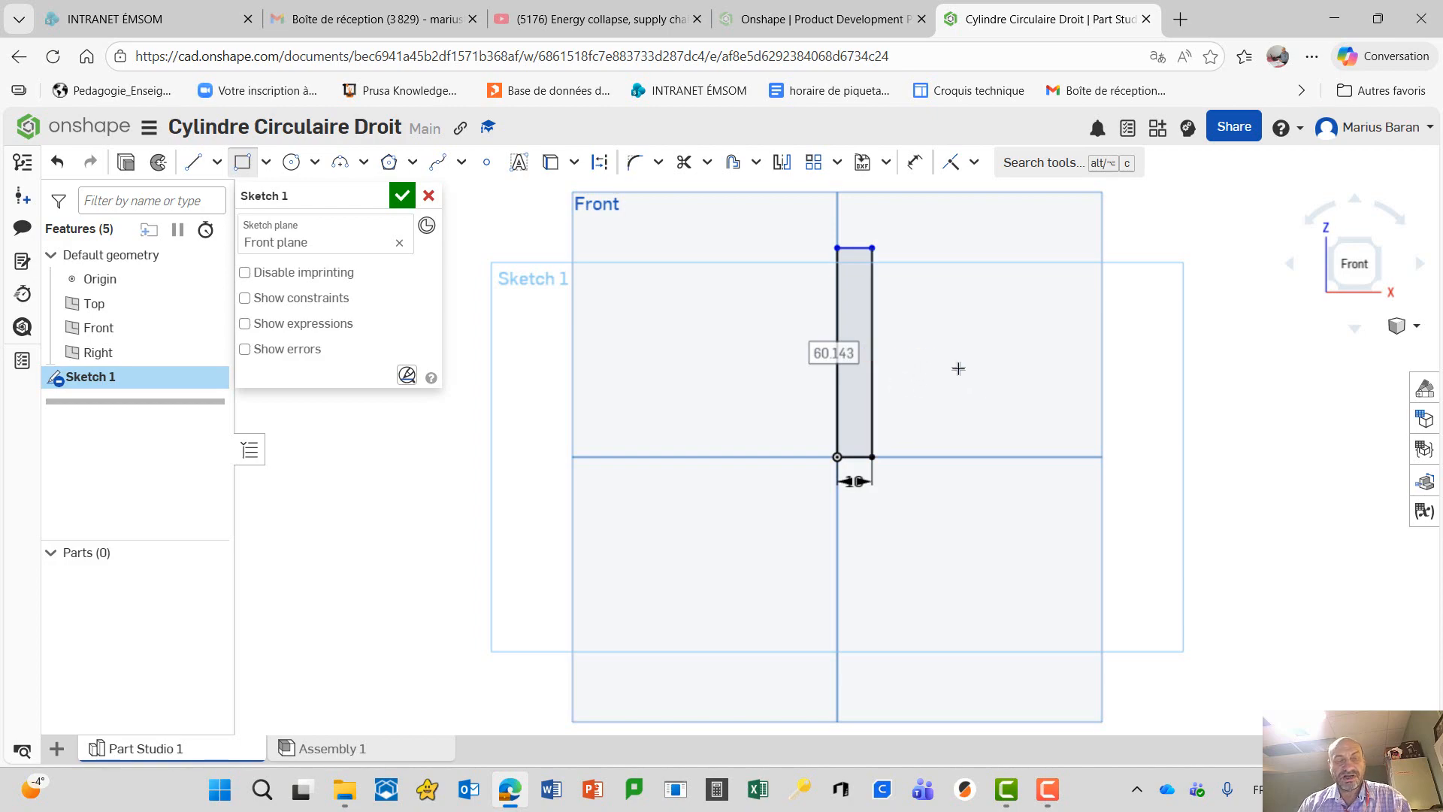
text(35)
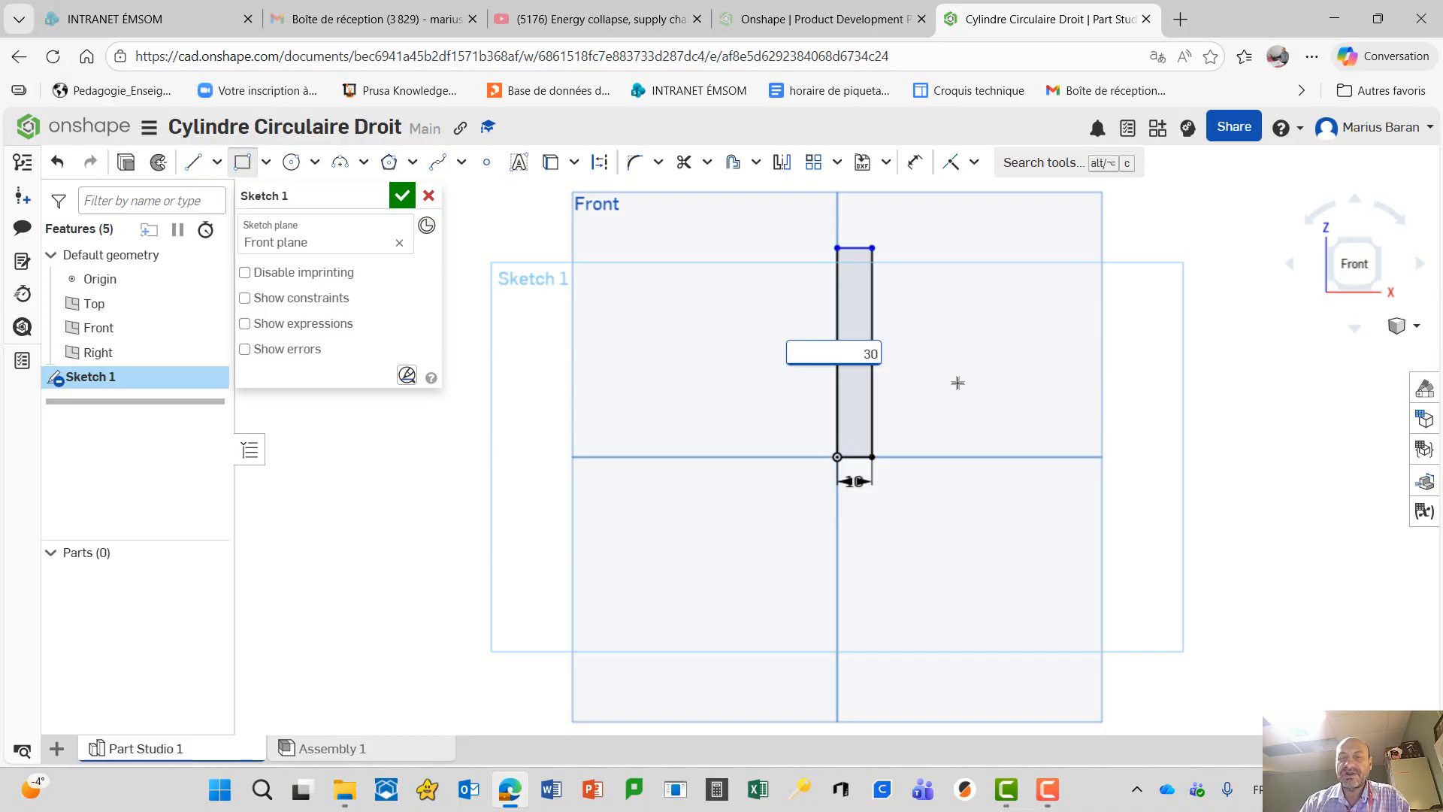
key(Return)
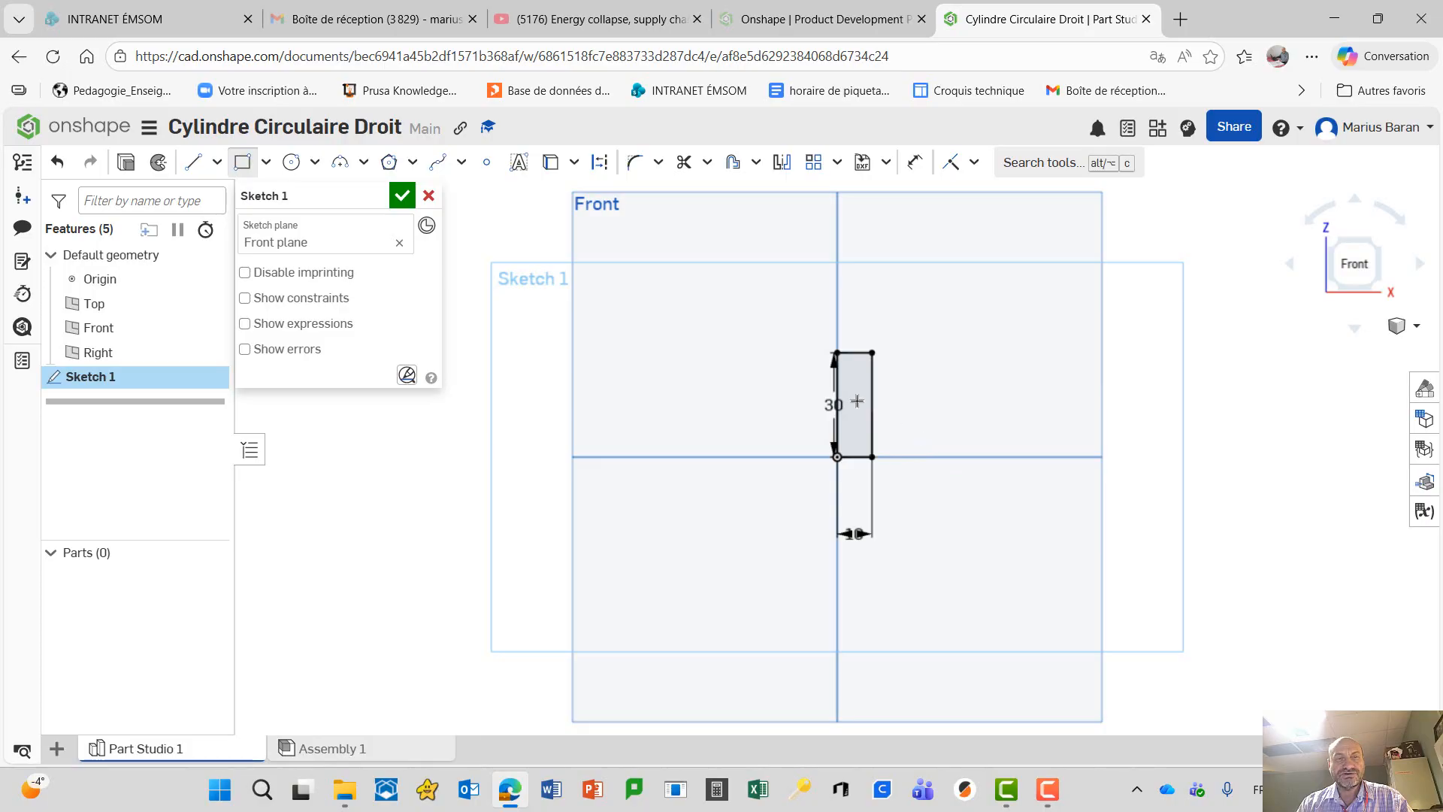
click(406, 197)
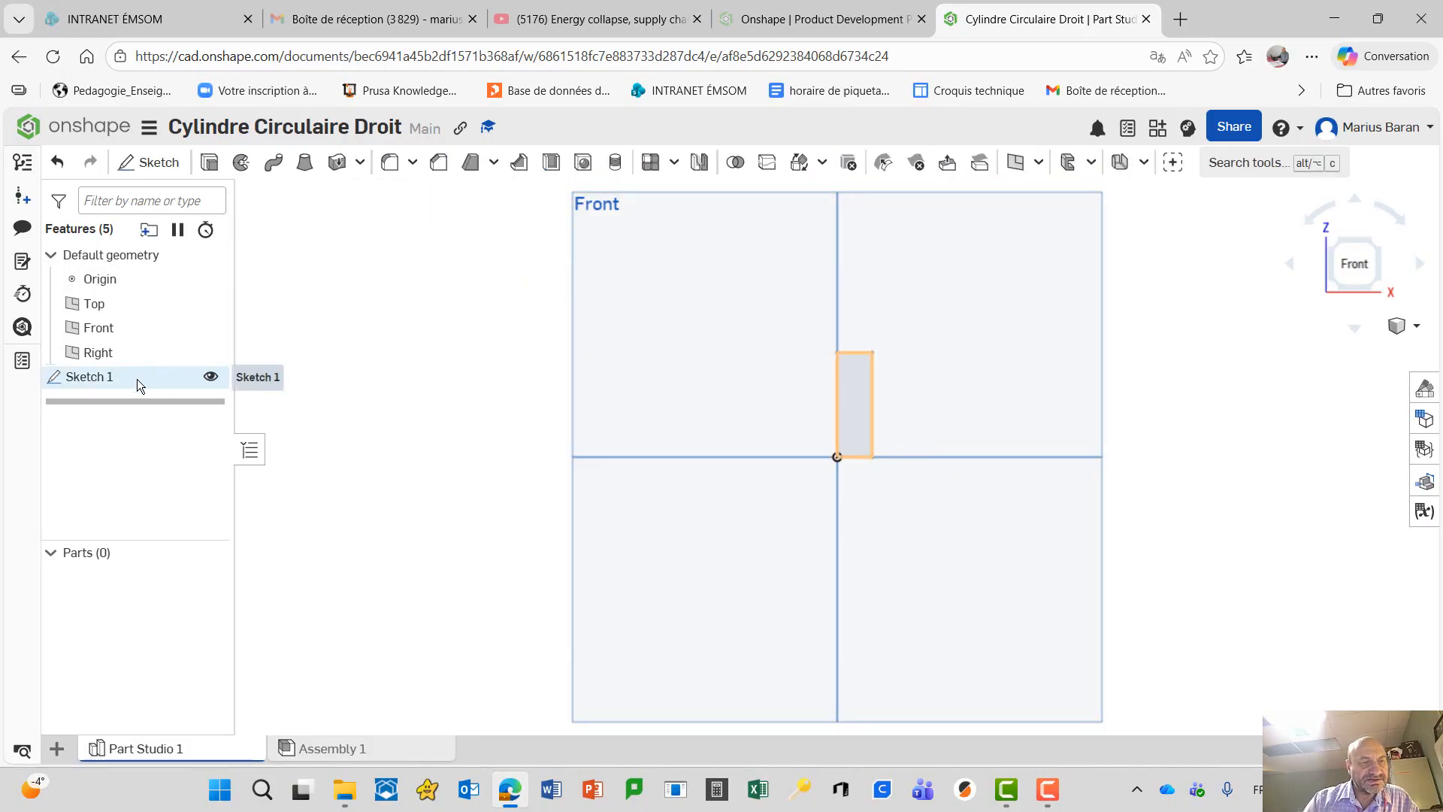
Step: Edit Sketch 1 to move the height dimension farther from the rectangle and the width dimension closer to it
right_click(114, 376)
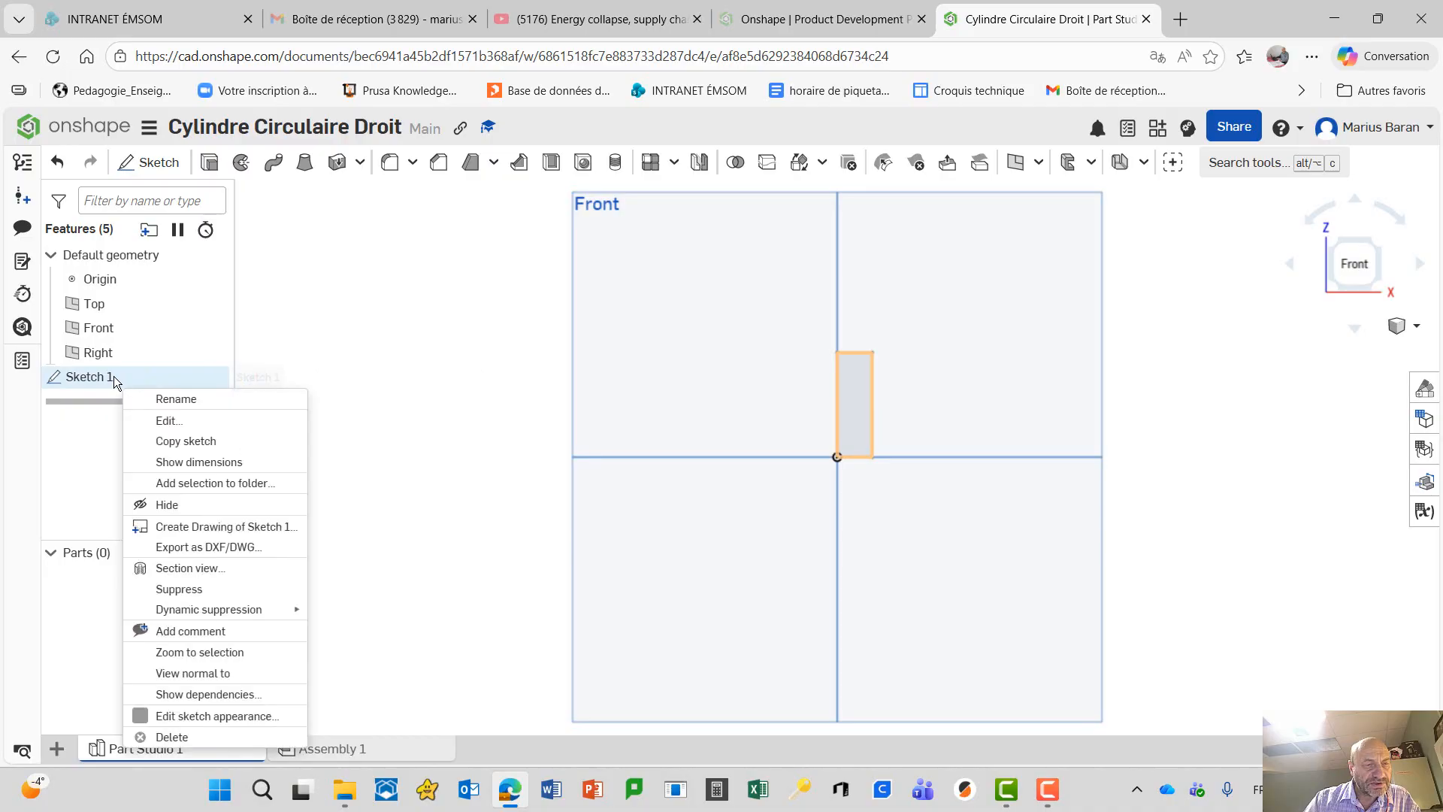
click(165, 421)
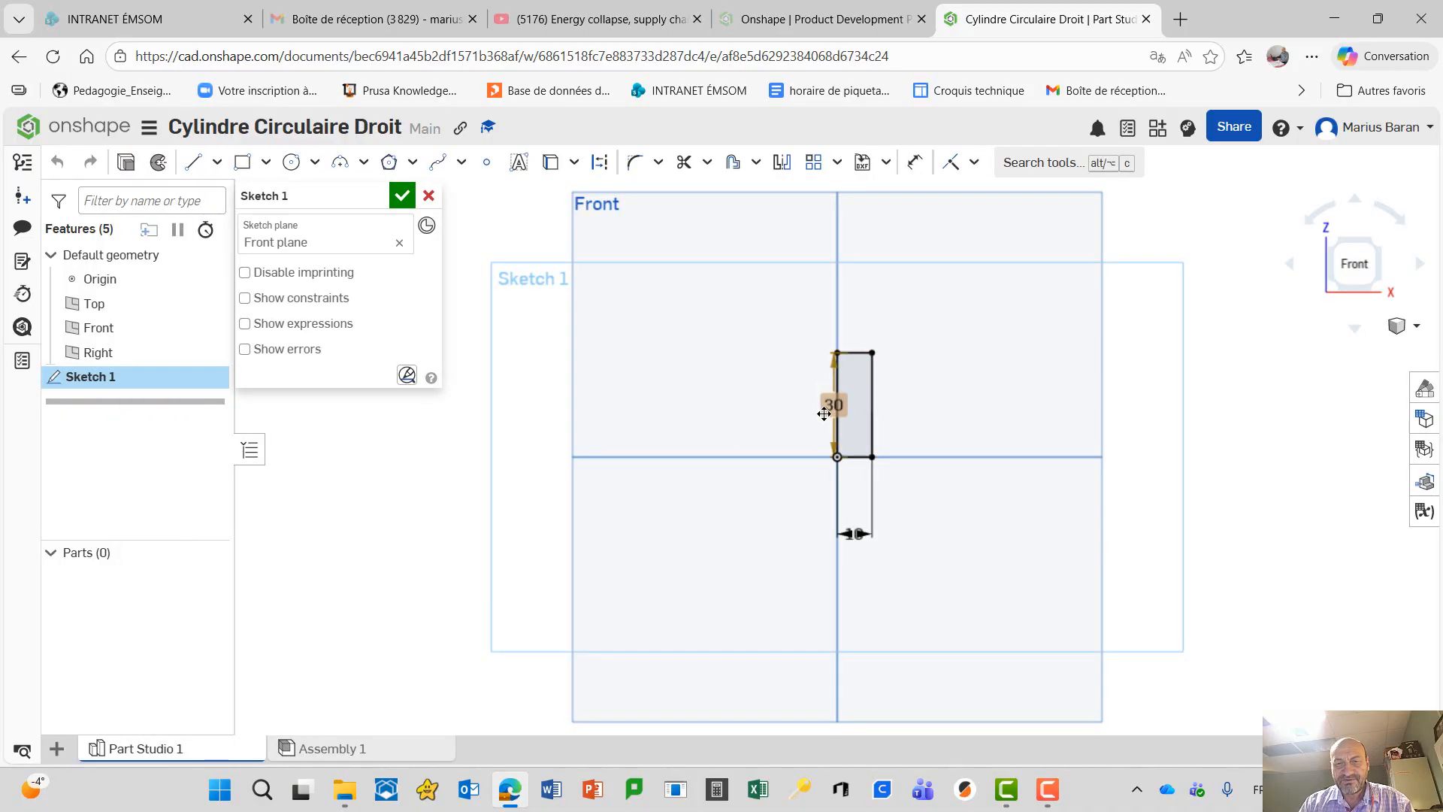
drag(827, 406, 802, 406)
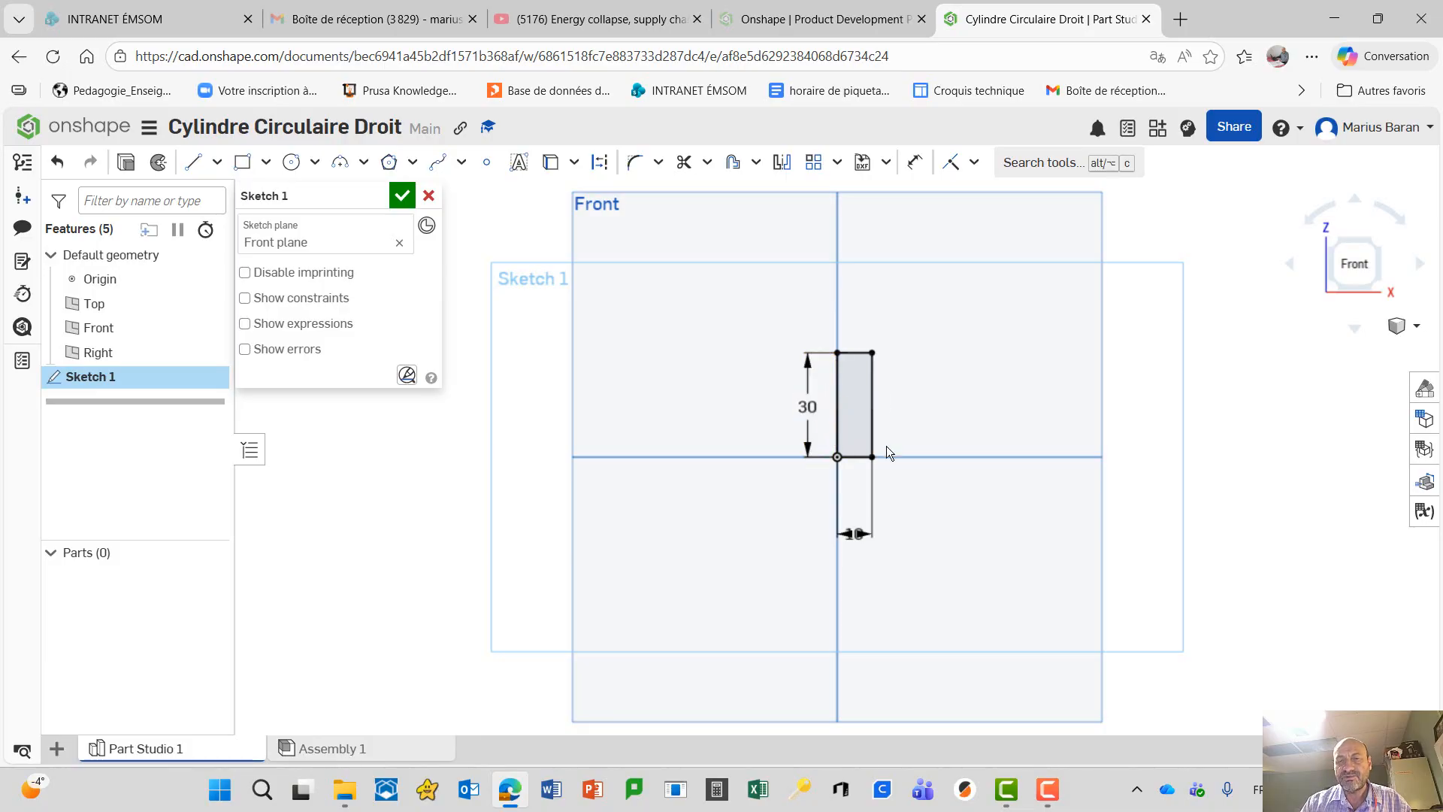
drag(850, 532, 850, 489)
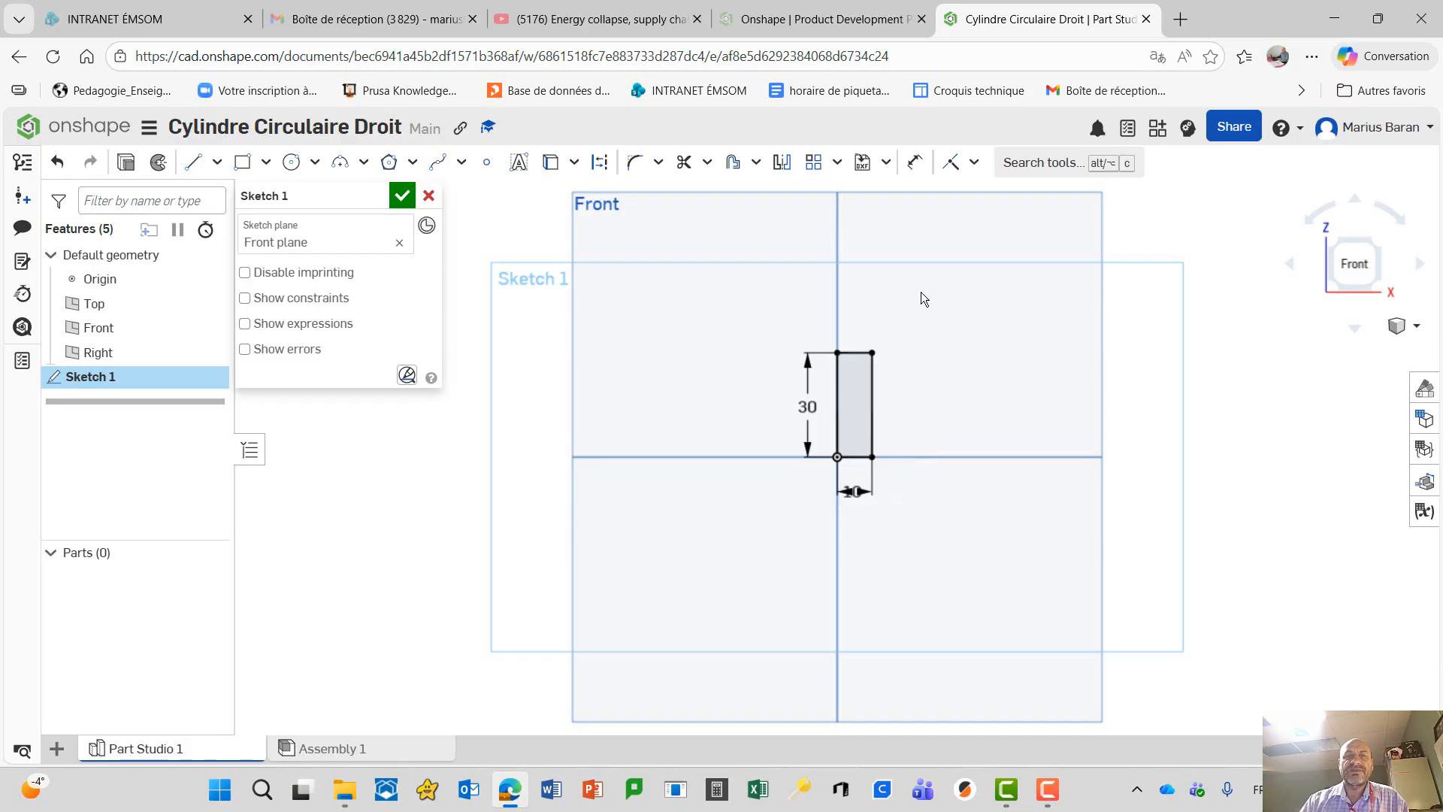
click(402, 195)
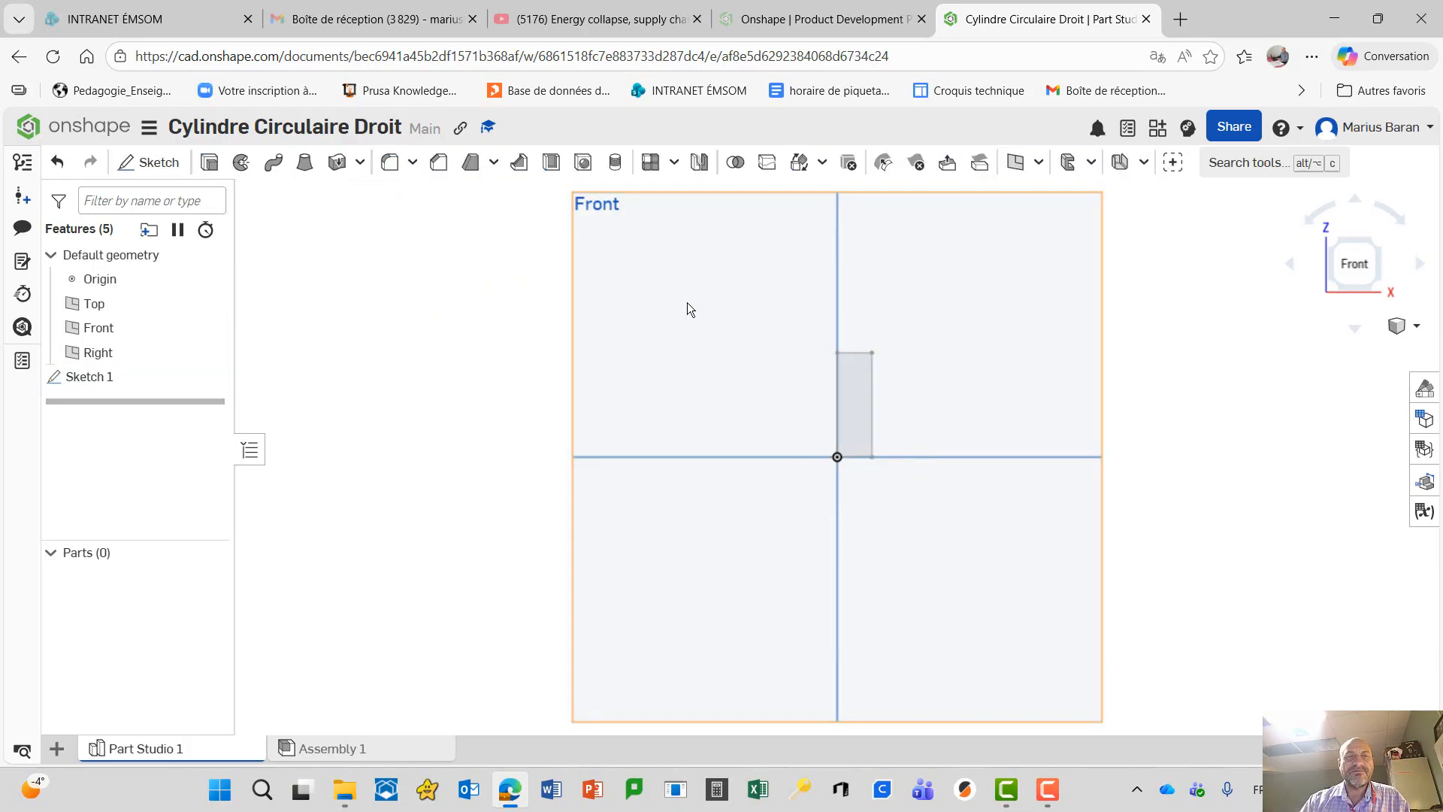
Step: Revolve the rectangle as a new solid through a full turn about its vertical edge at the origin
click(241, 164)
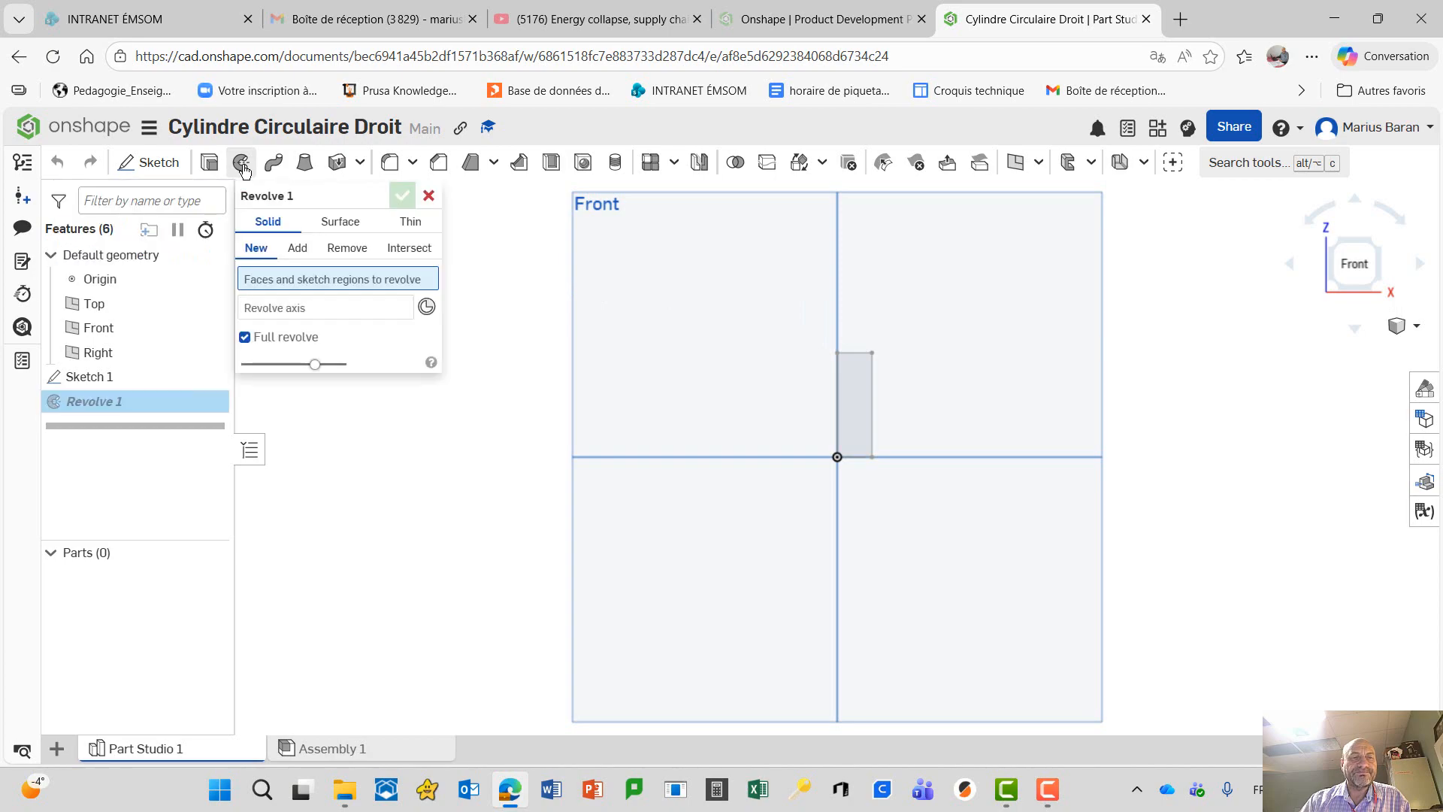
click(850, 405)
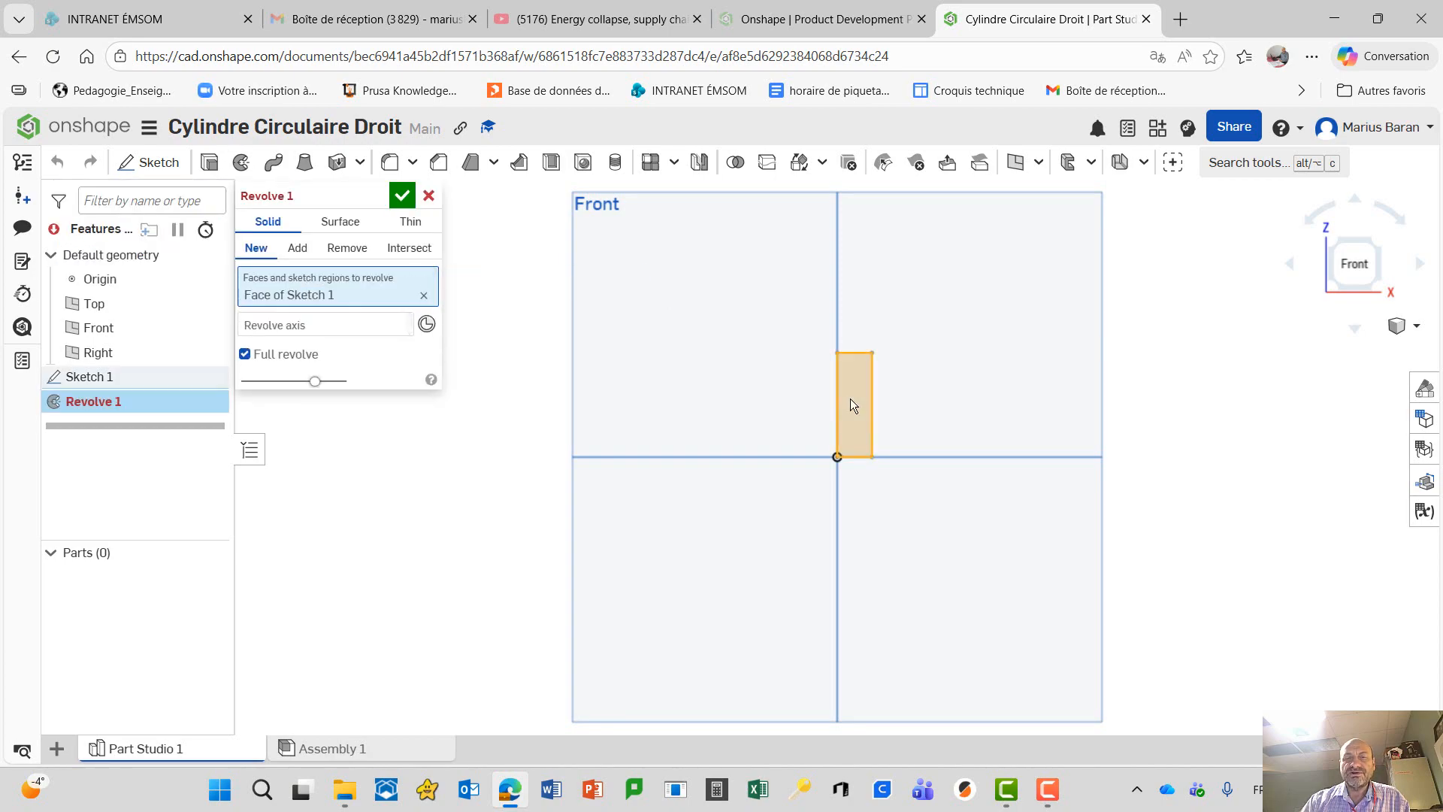
click(313, 325)
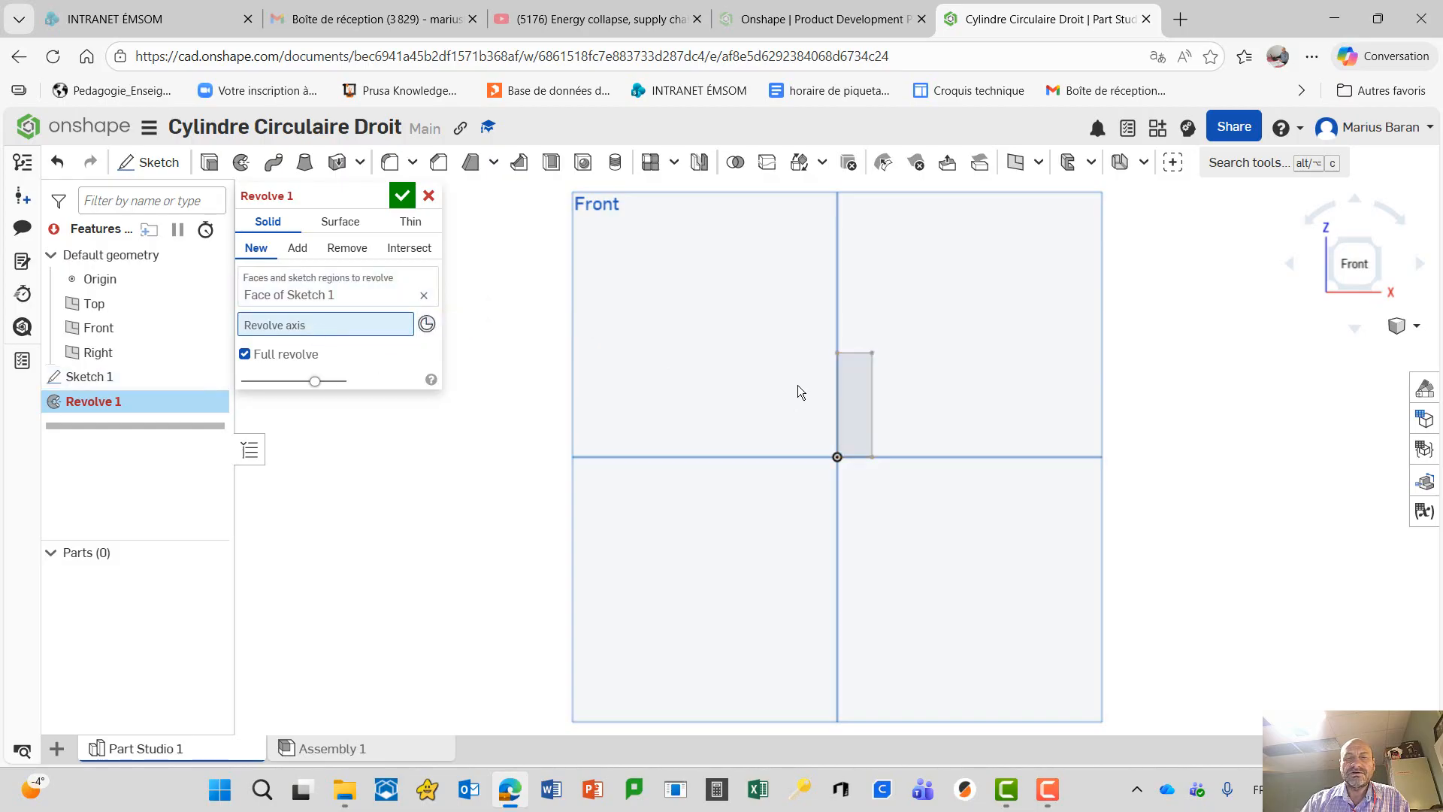
click(836, 381)
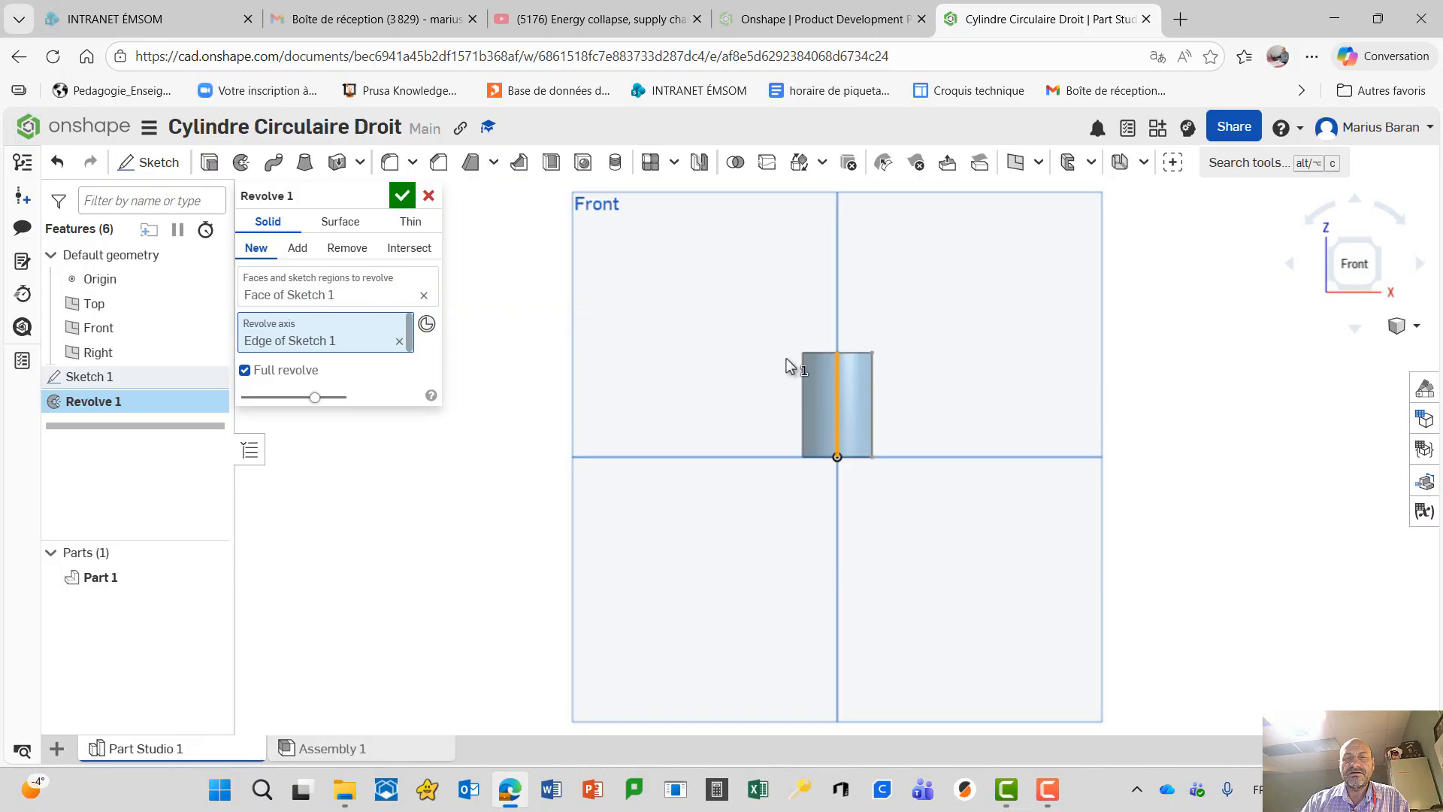
click(1386, 256)
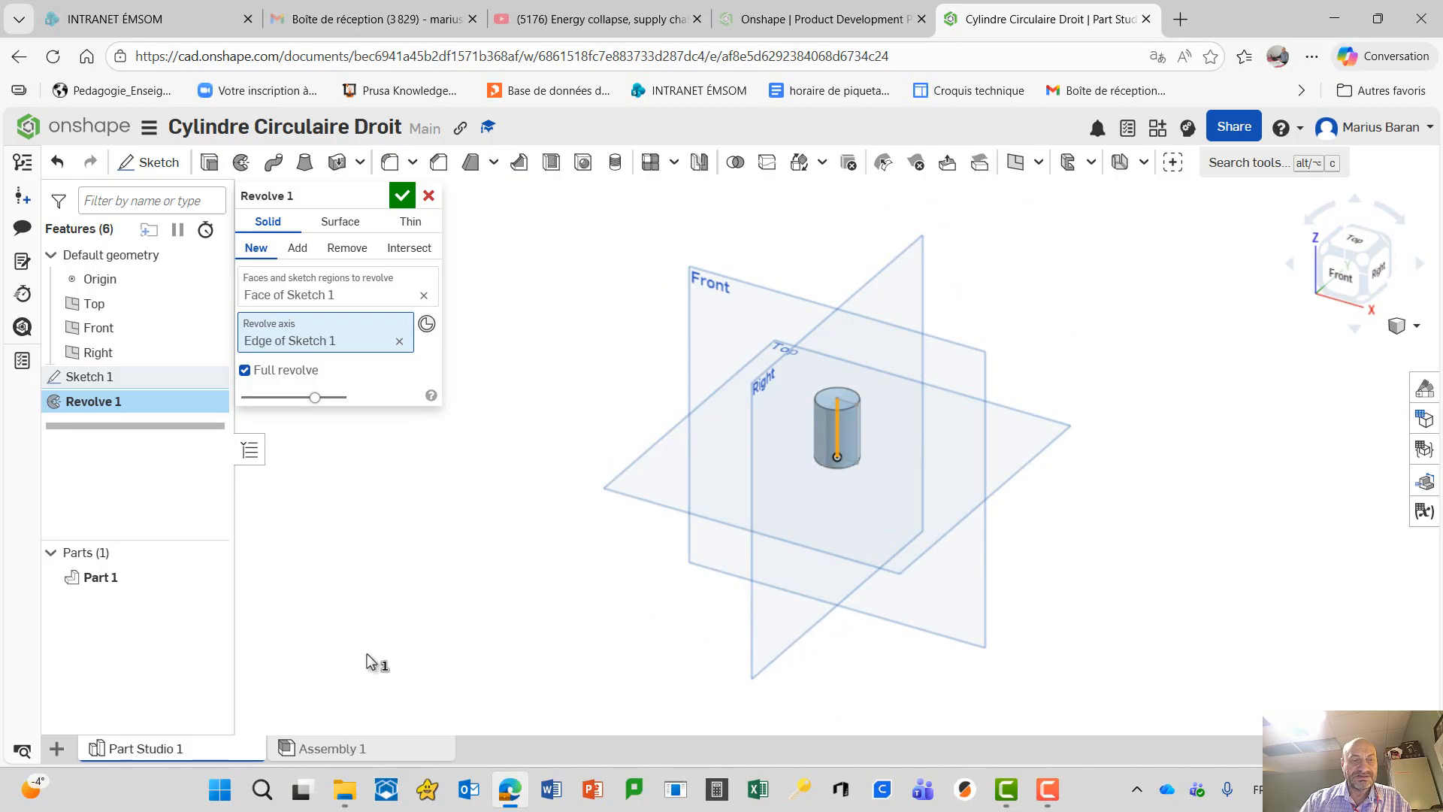
click(404, 197)
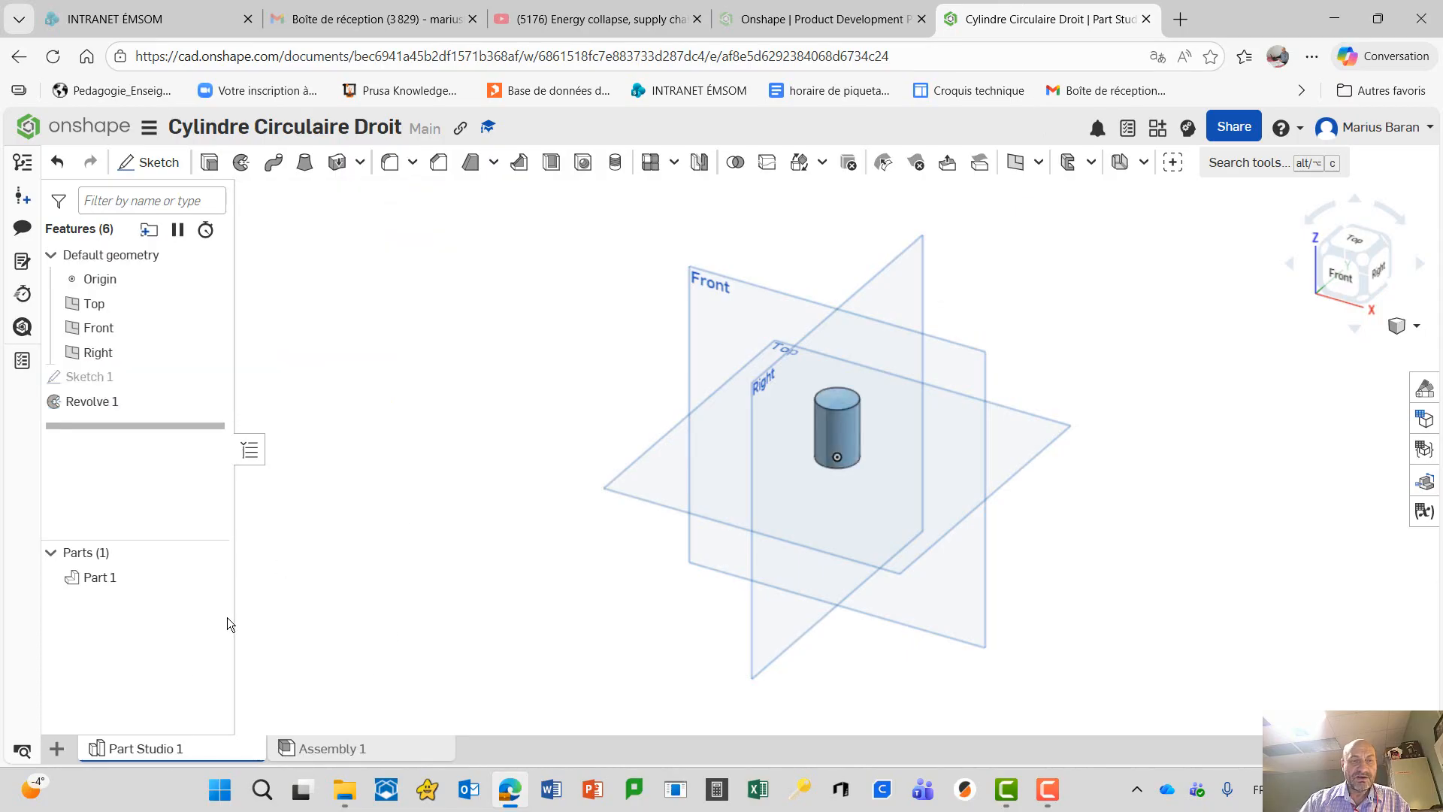
Step: Create a drawing from the ANSI_A_INCH.dwt template with no views and place a Front view of Part 1 at 2:1 scale
click(59, 749)
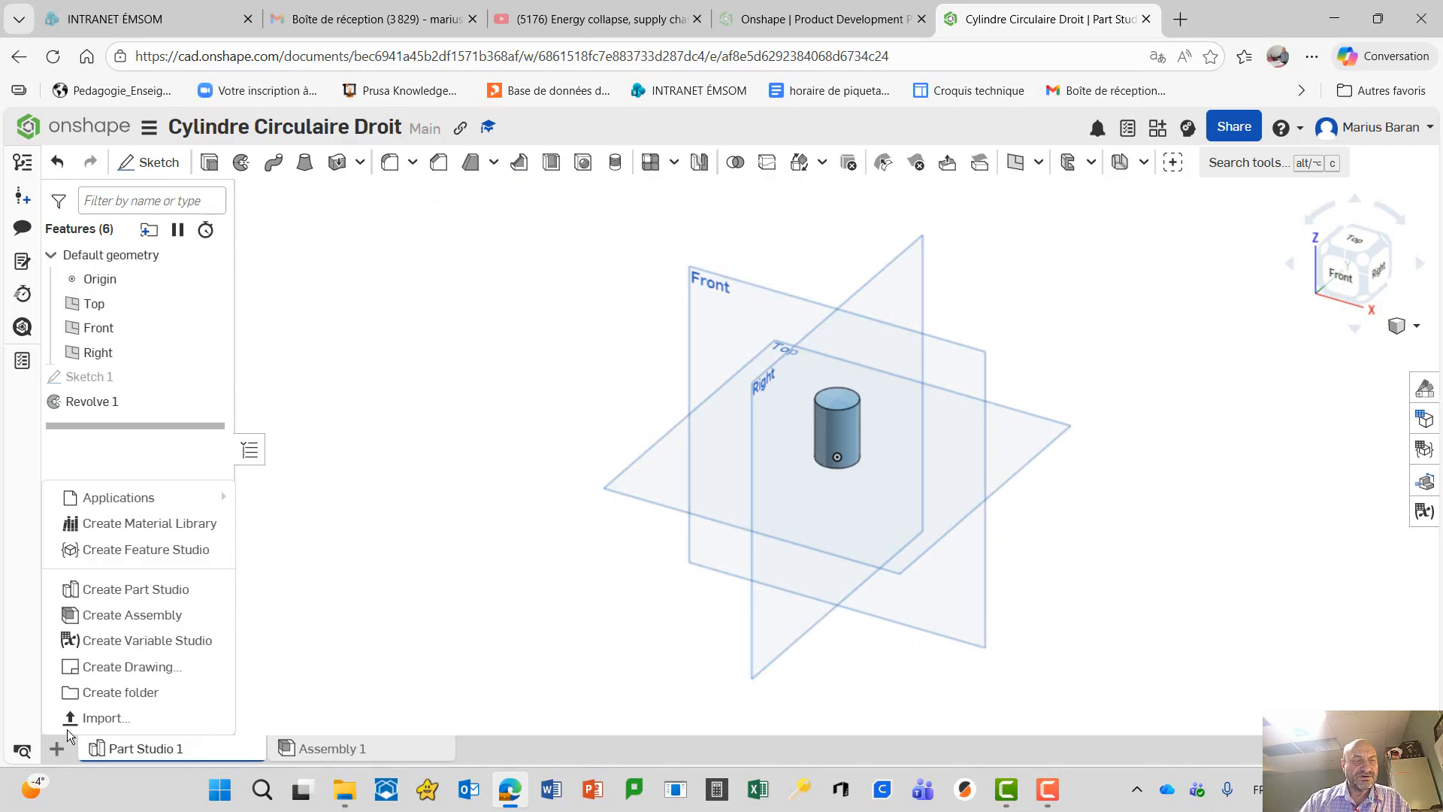
click(132, 669)
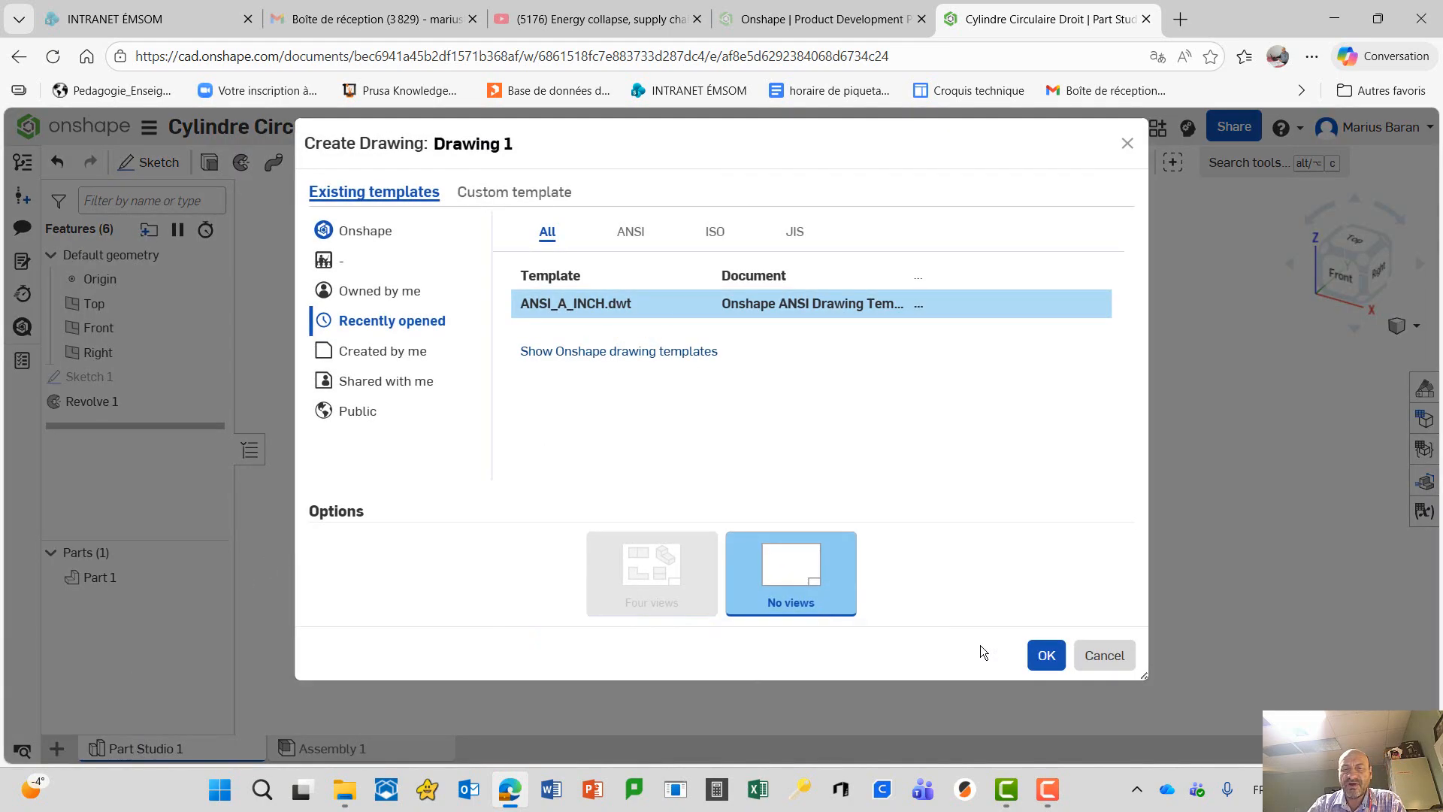
click(1045, 655)
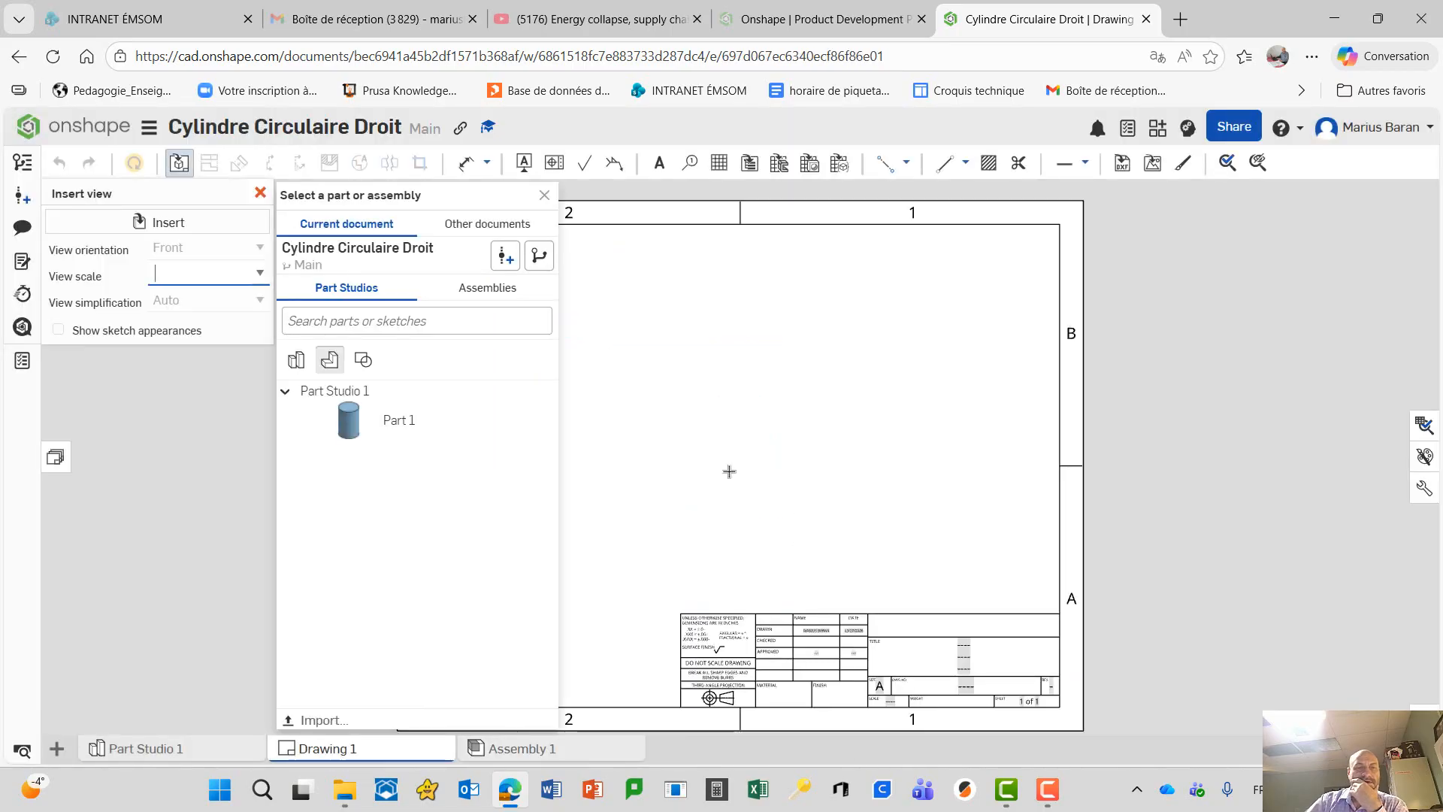
click(352, 425)
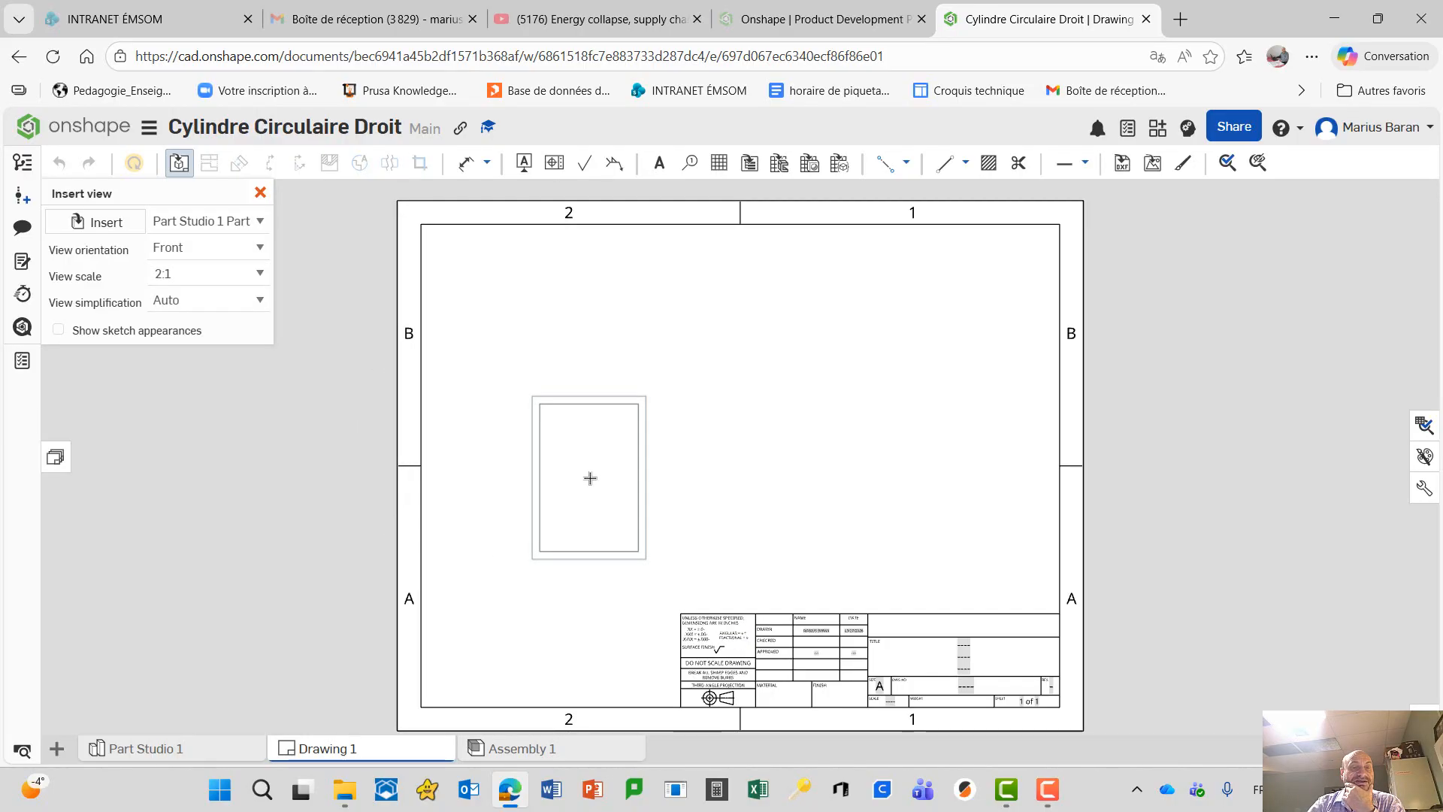
click(591, 478)
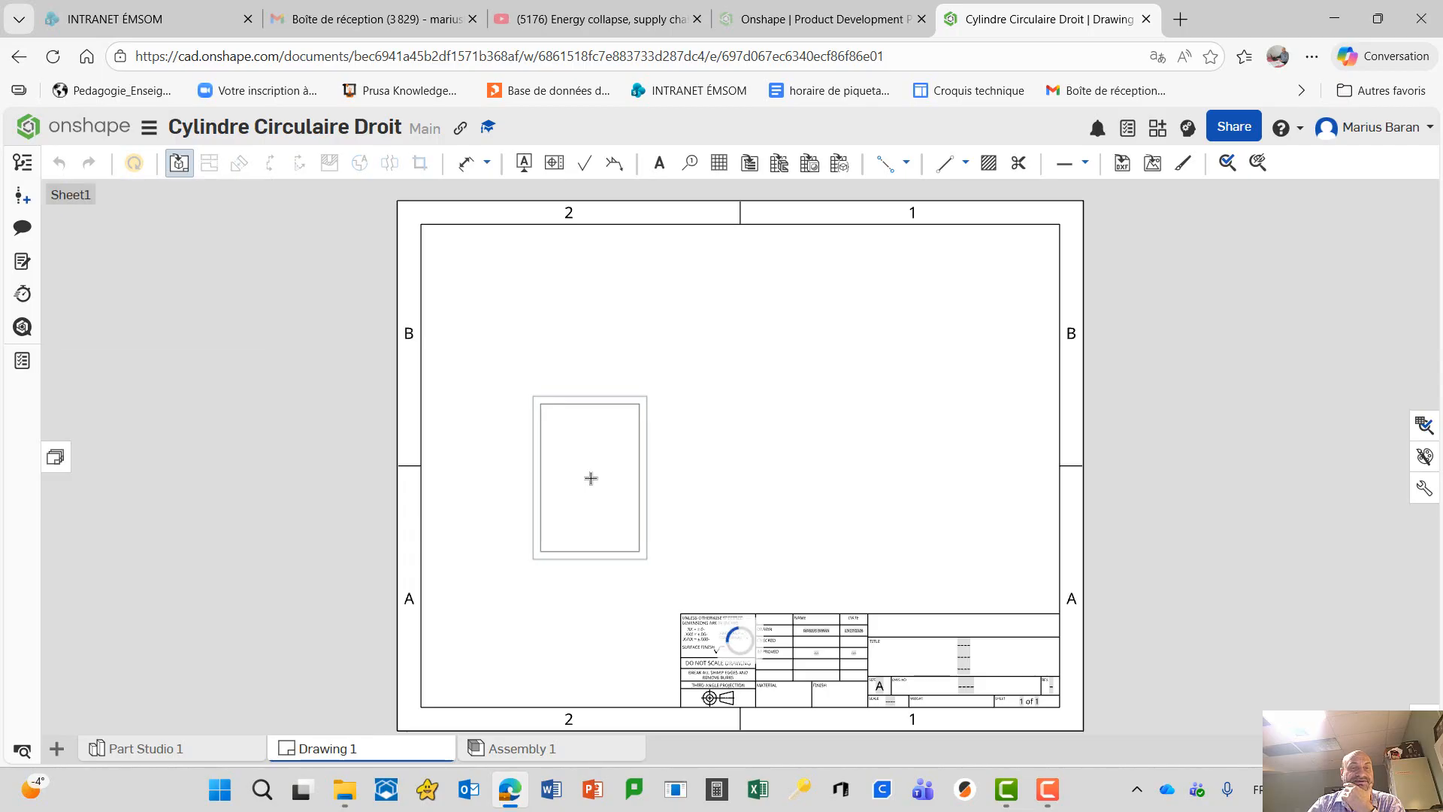
Step: Change the placed view's orientation from Front to Top in its view properties
click(629, 457)
right_click(629, 457)
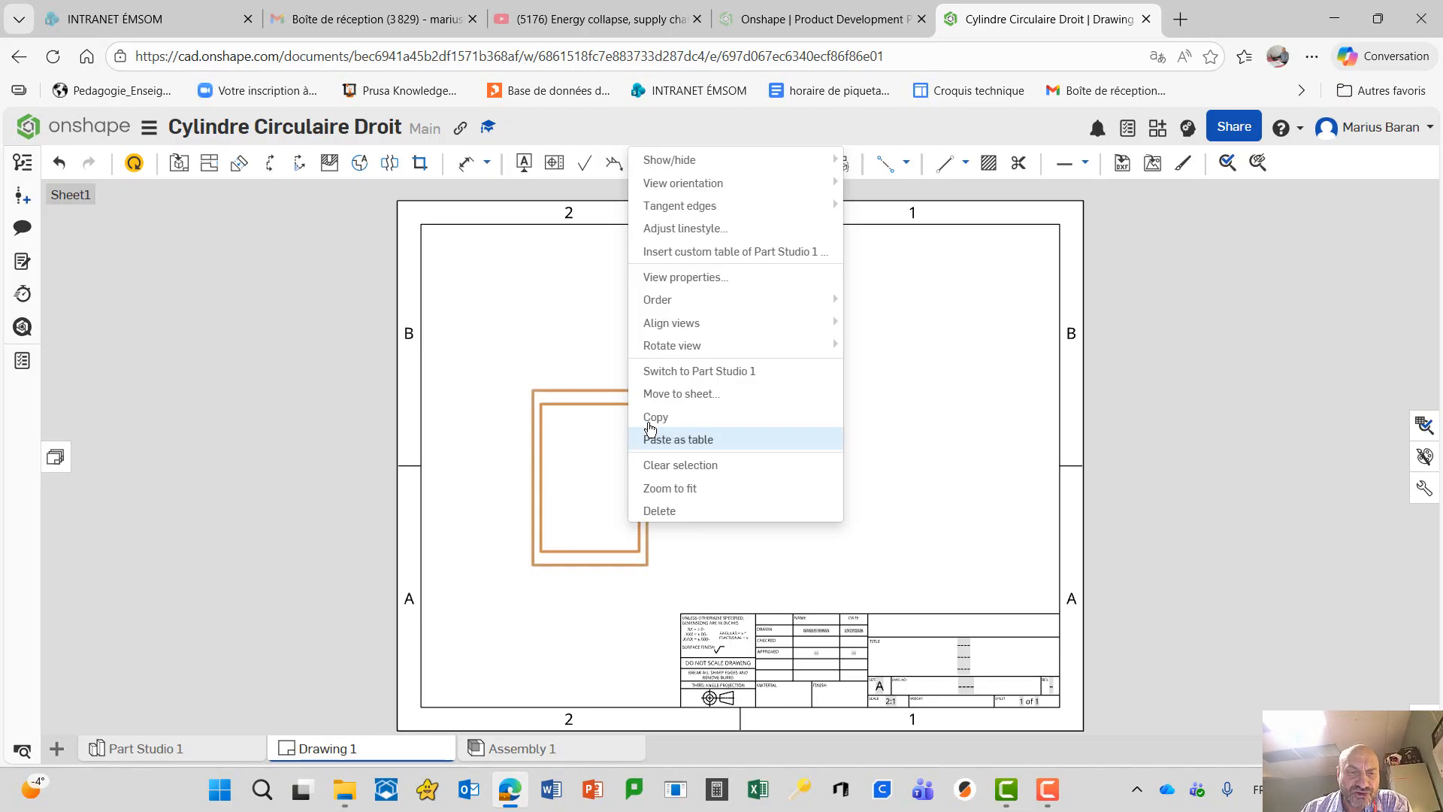
click(754, 291)
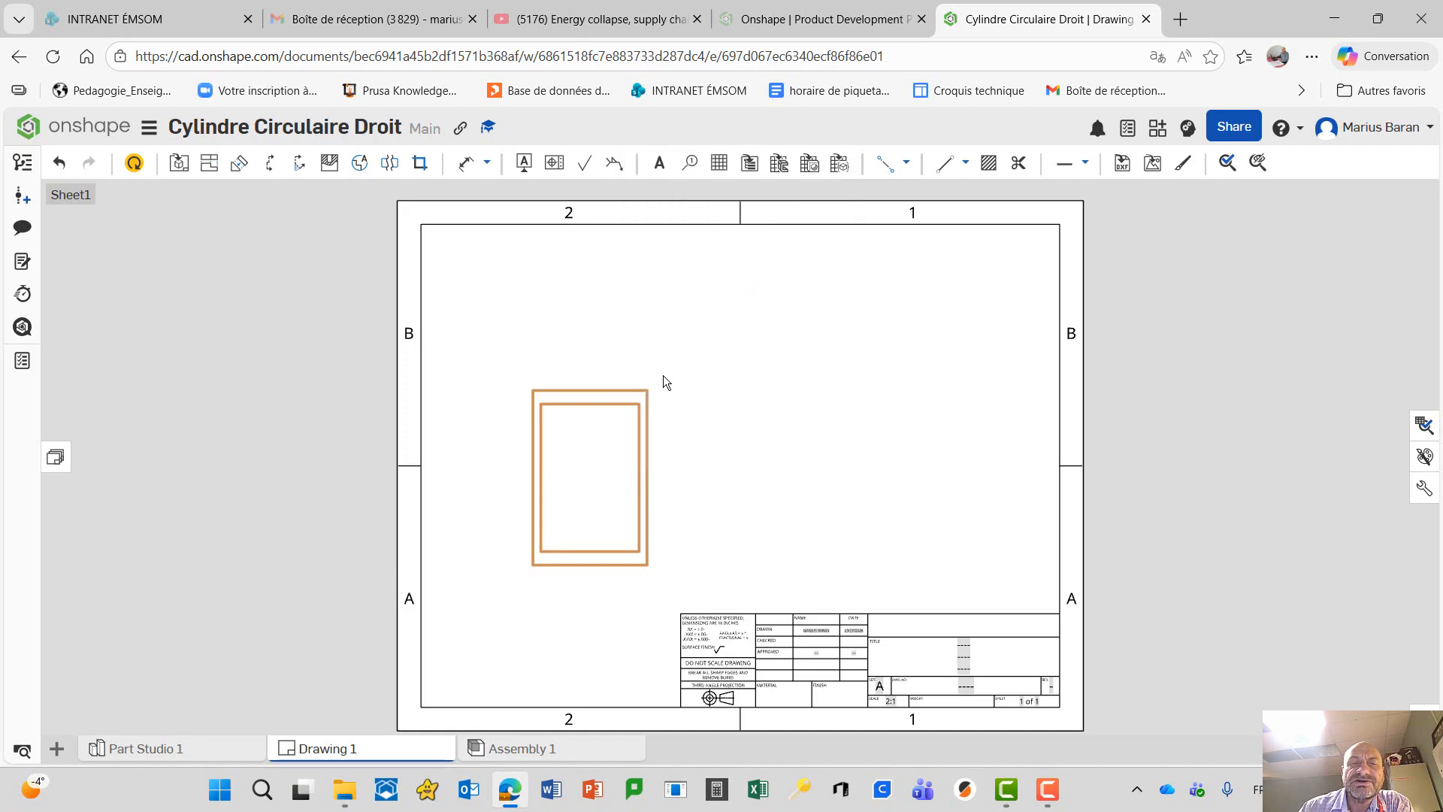
right_click(618, 401)
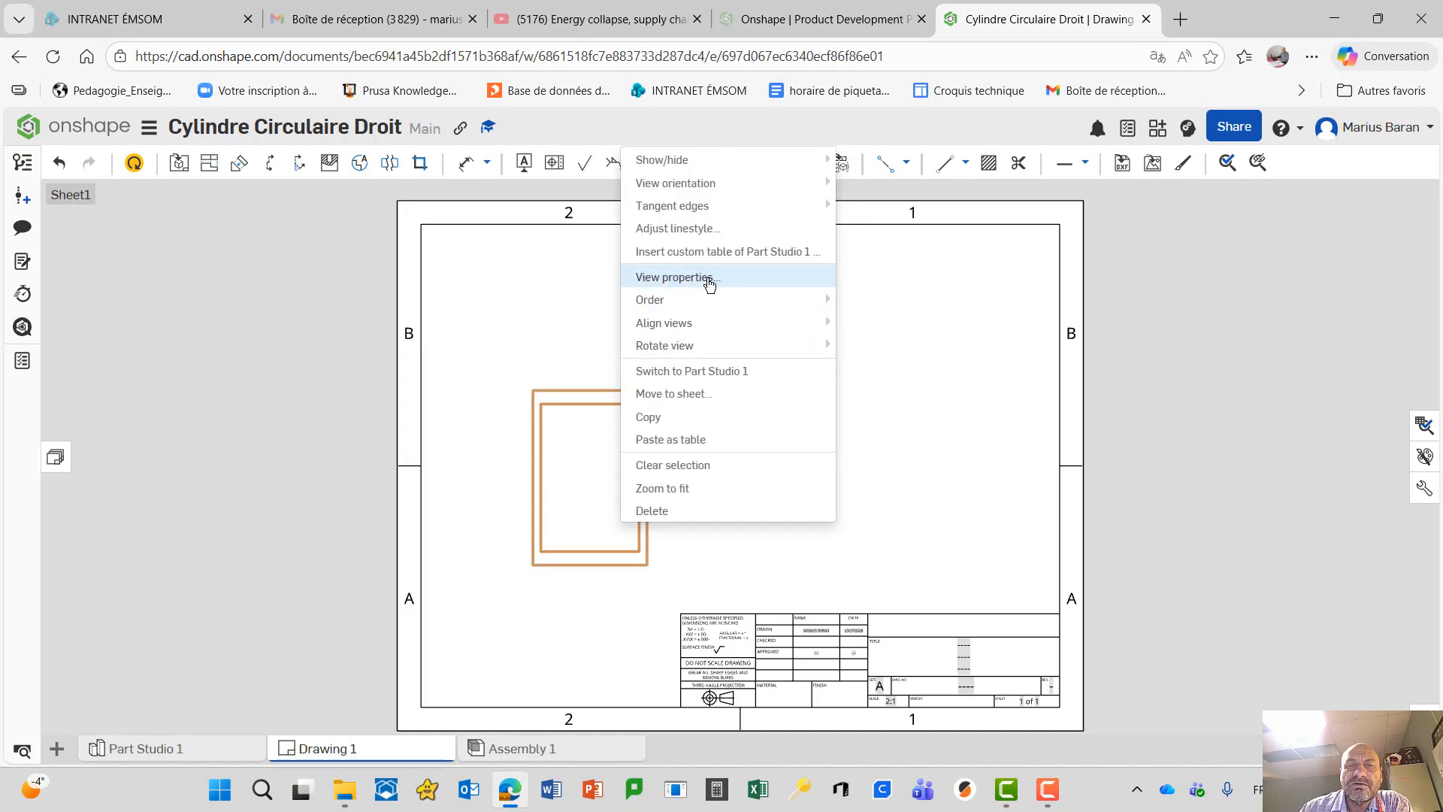
click(709, 280)
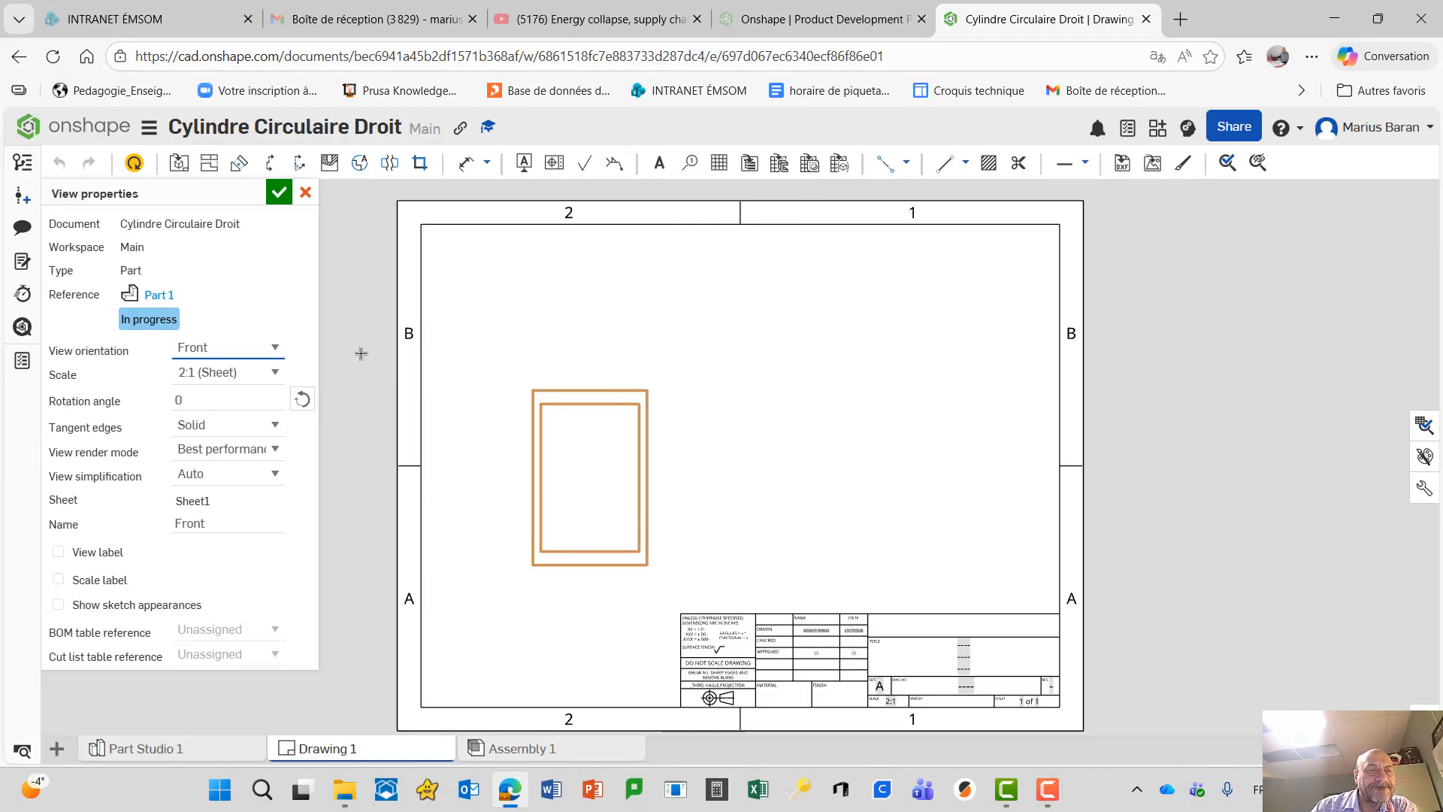
click(277, 351)
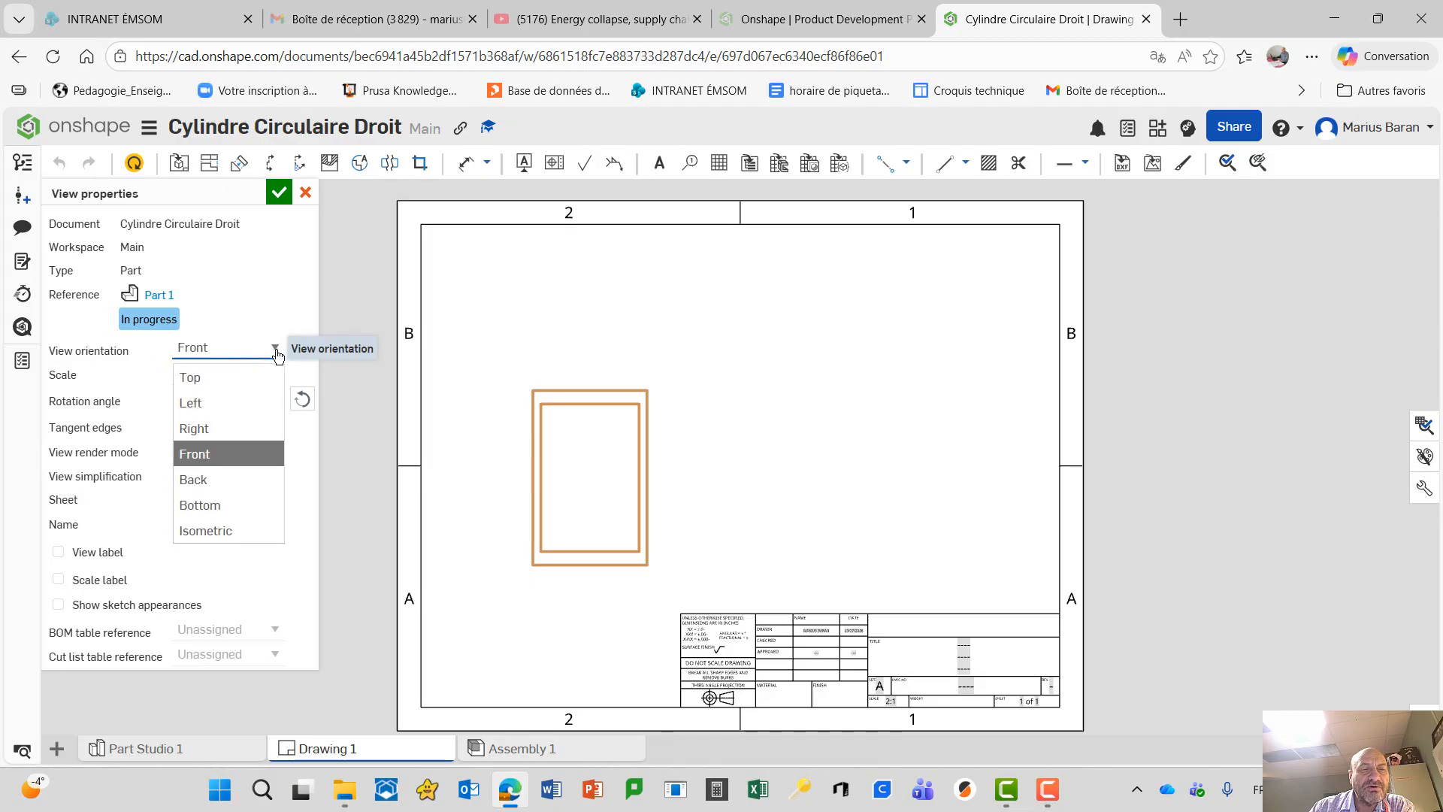
click(243, 378)
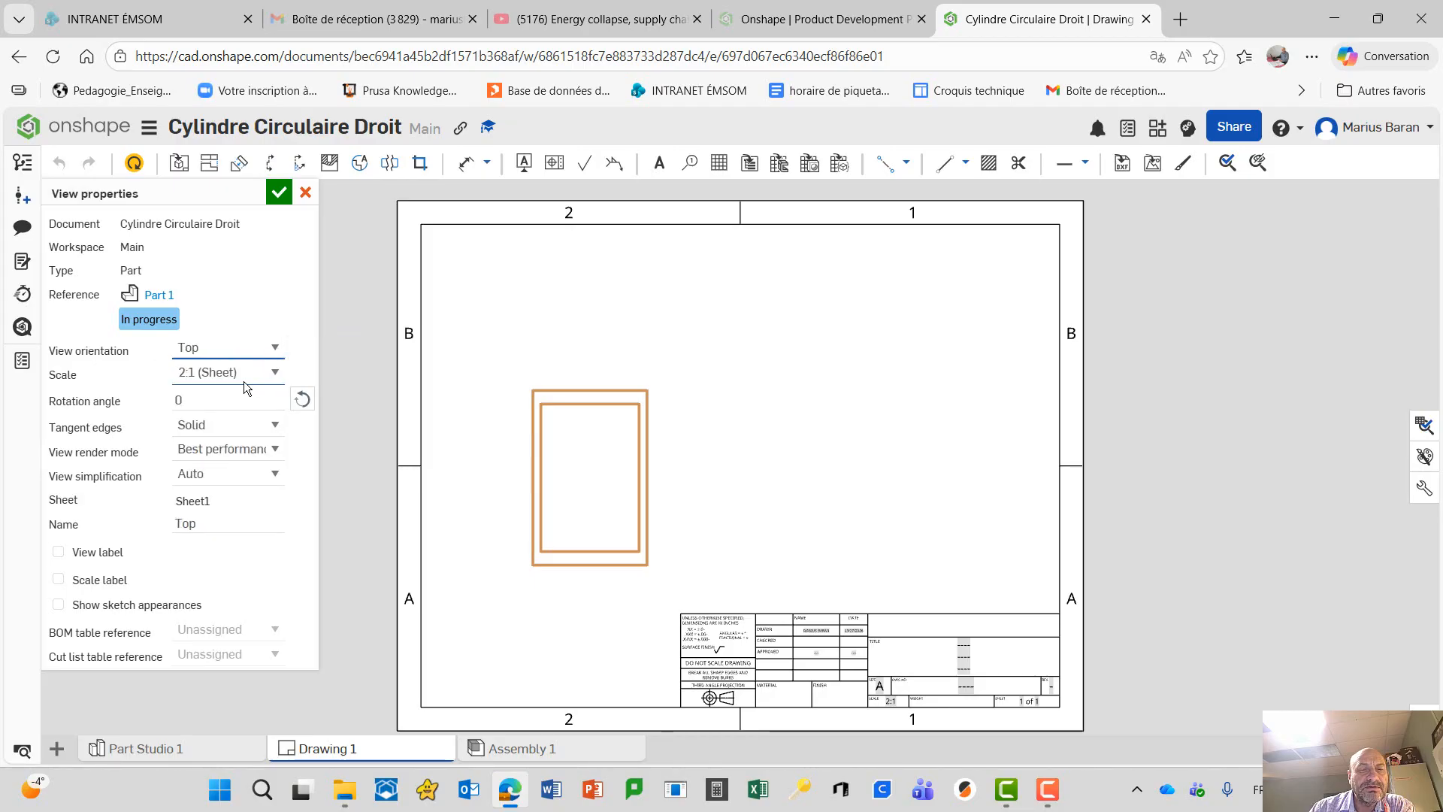
click(280, 193)
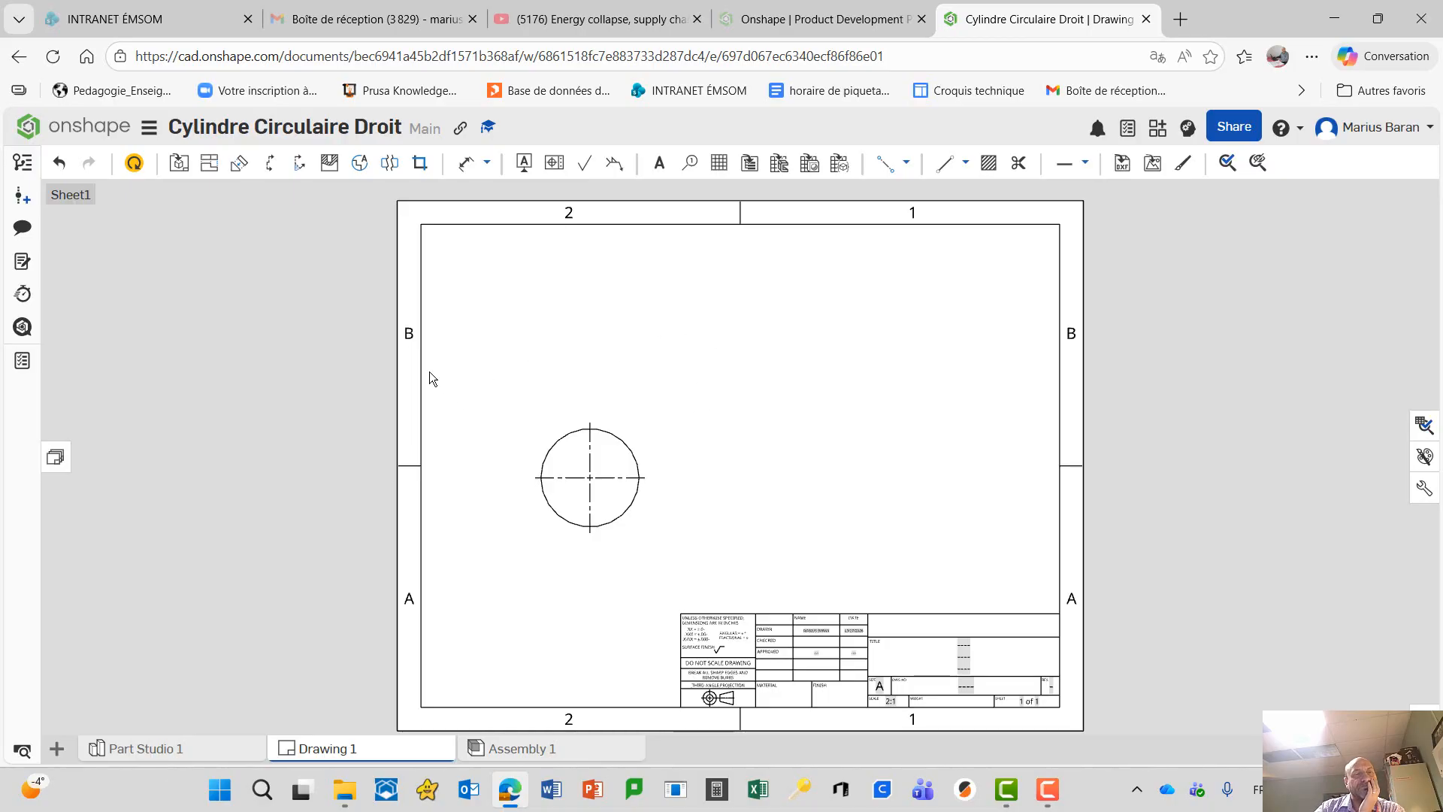
Step: Project a side view from the circular top view, placing it to the right of the circle on the sheet
click(630, 435)
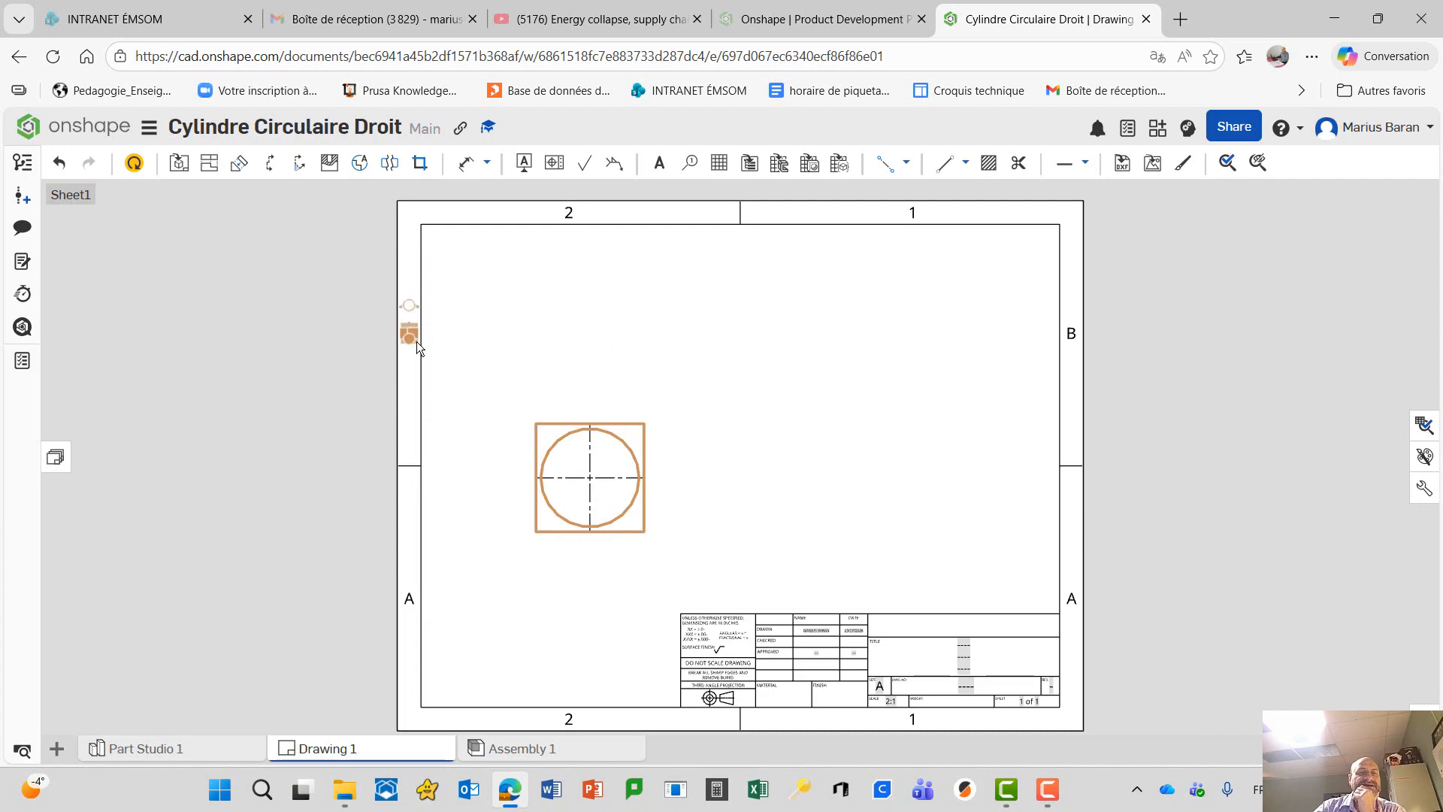
click(209, 162)
click(632, 449)
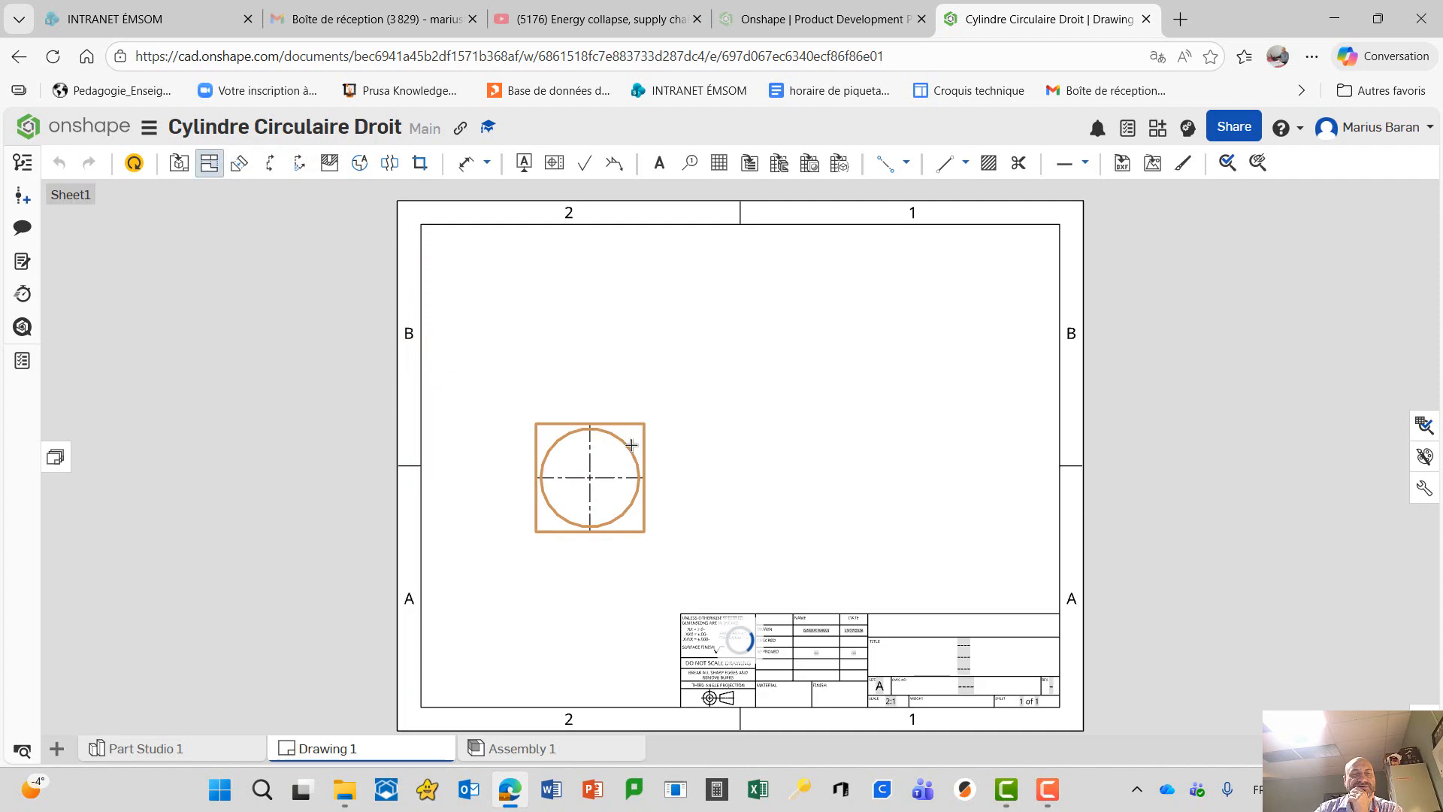
click(630, 515)
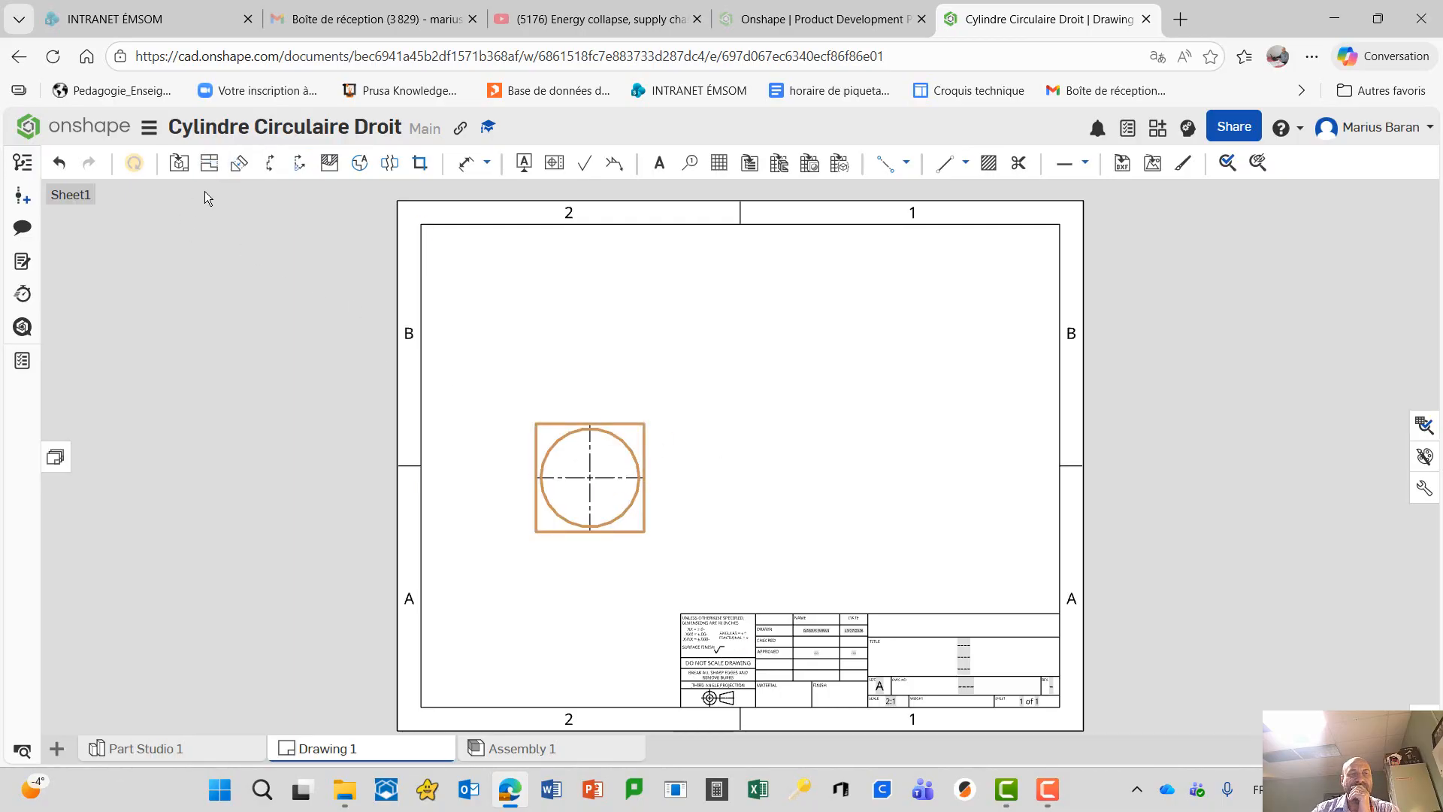
click(212, 170)
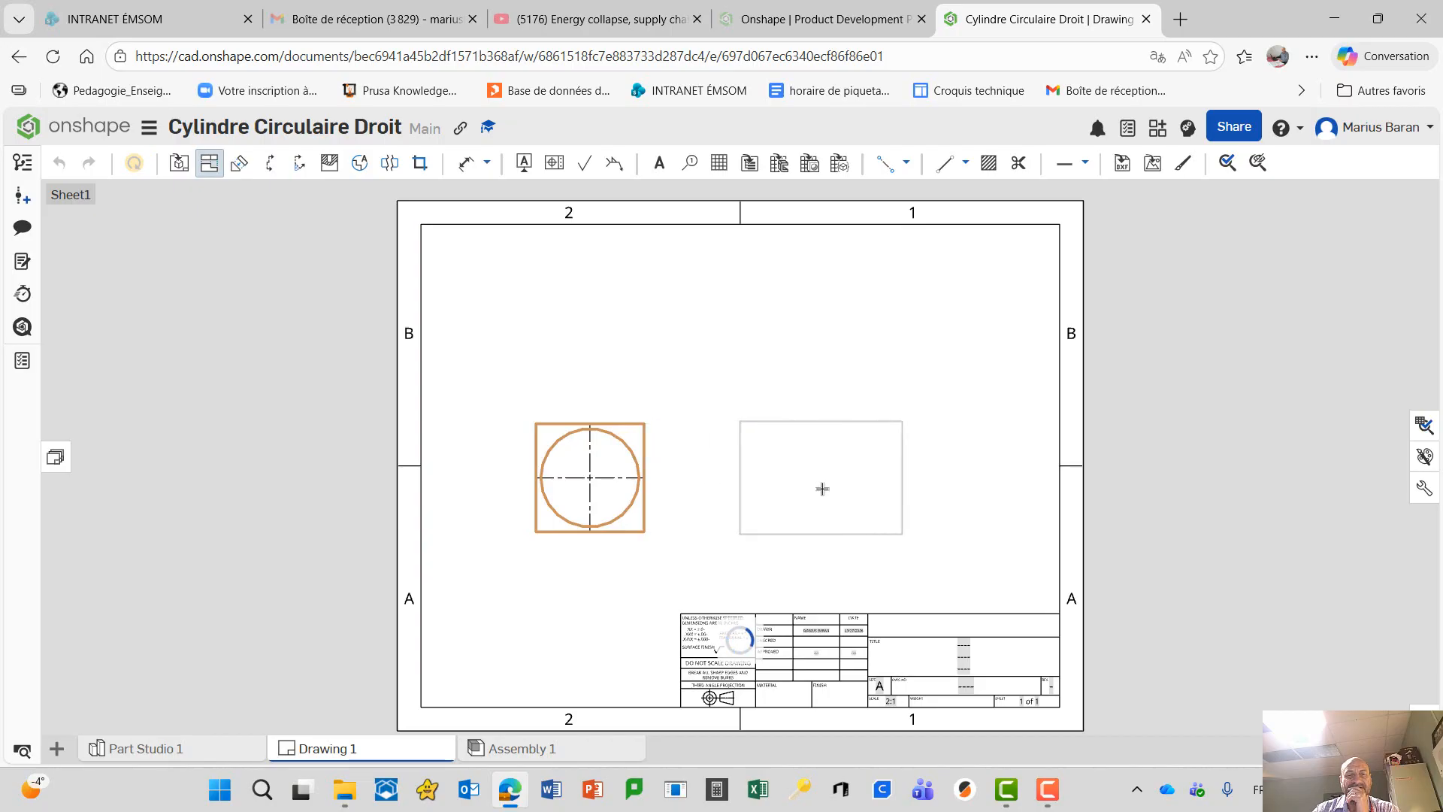
click(809, 516)
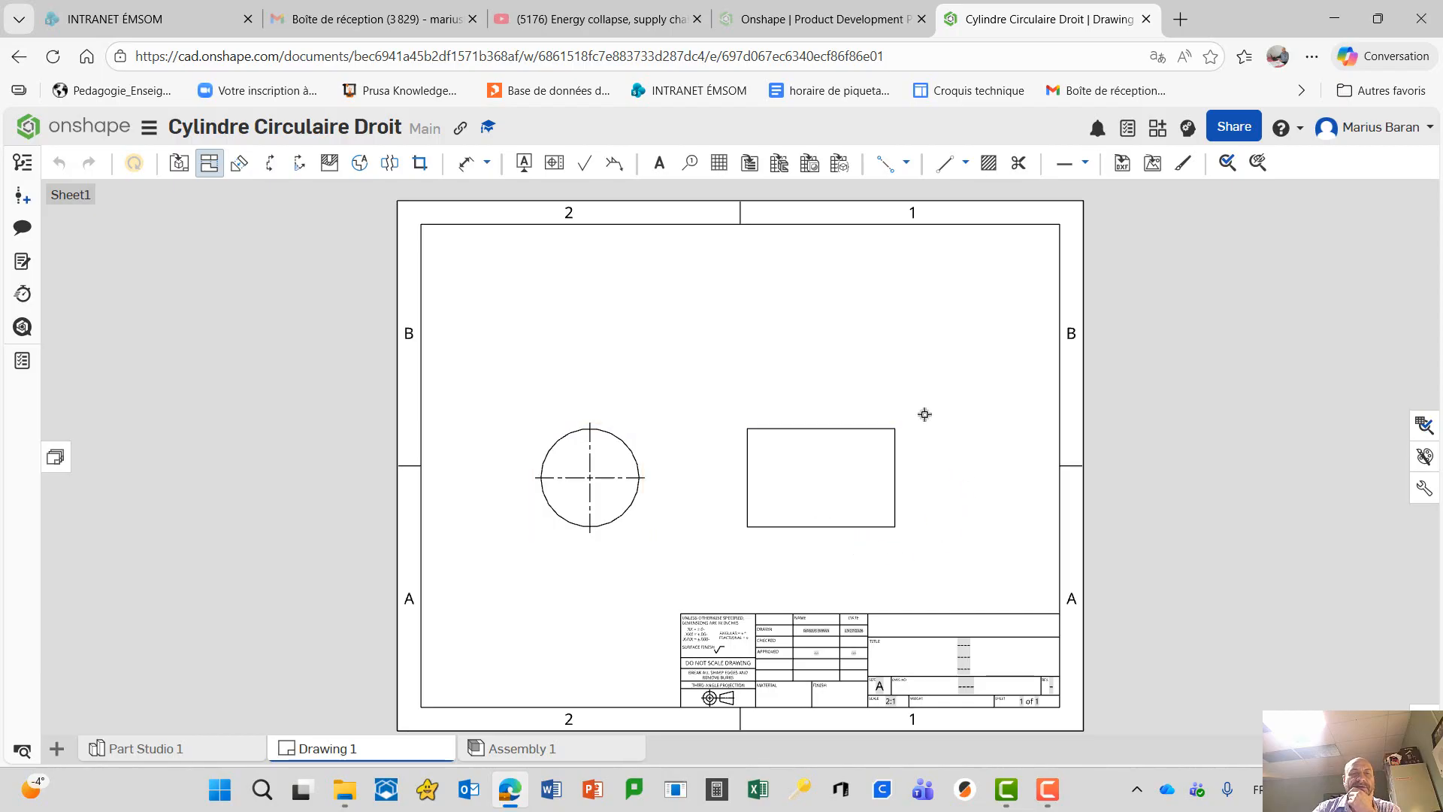
Step: Review the view properties of the circular top view
right_click(623, 431)
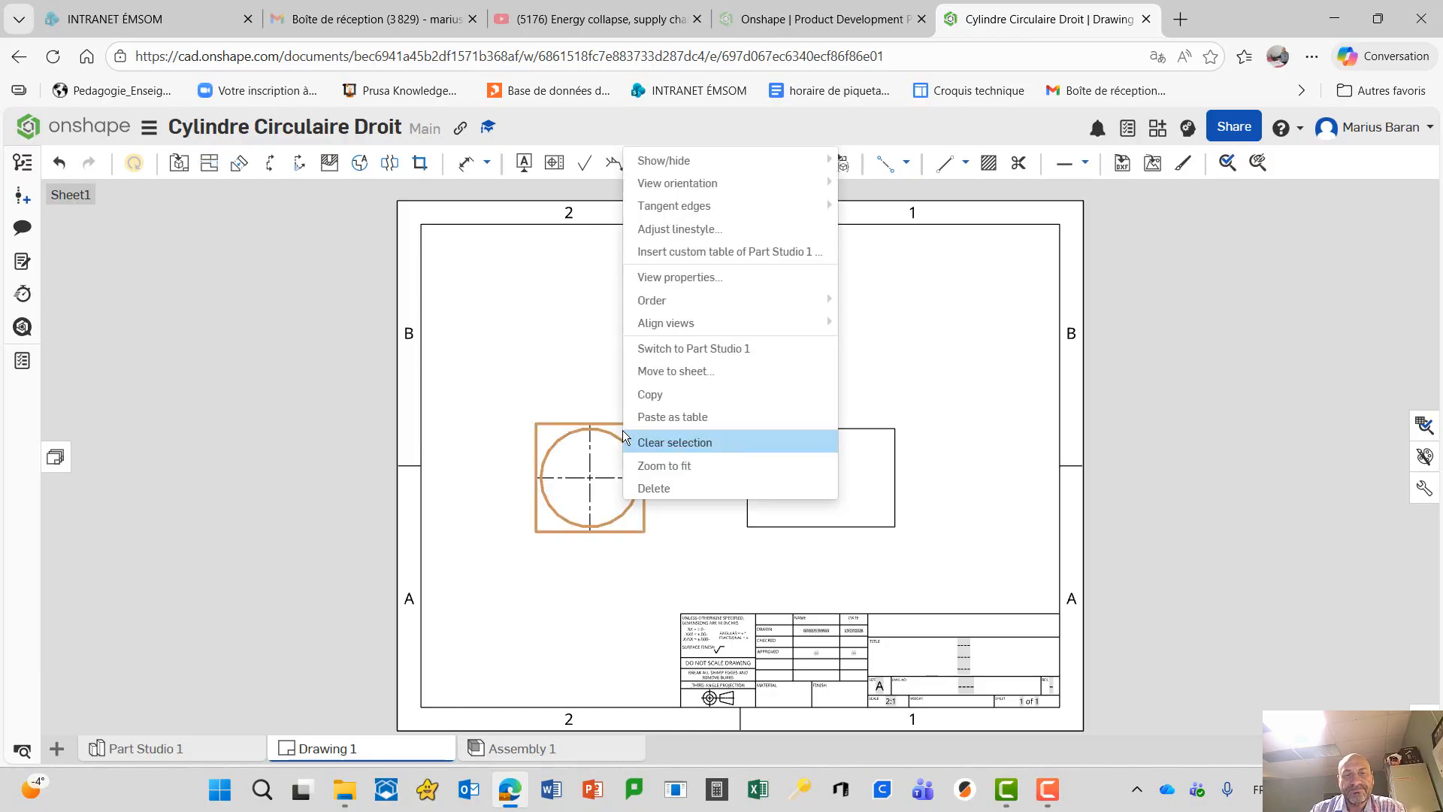
click(683, 277)
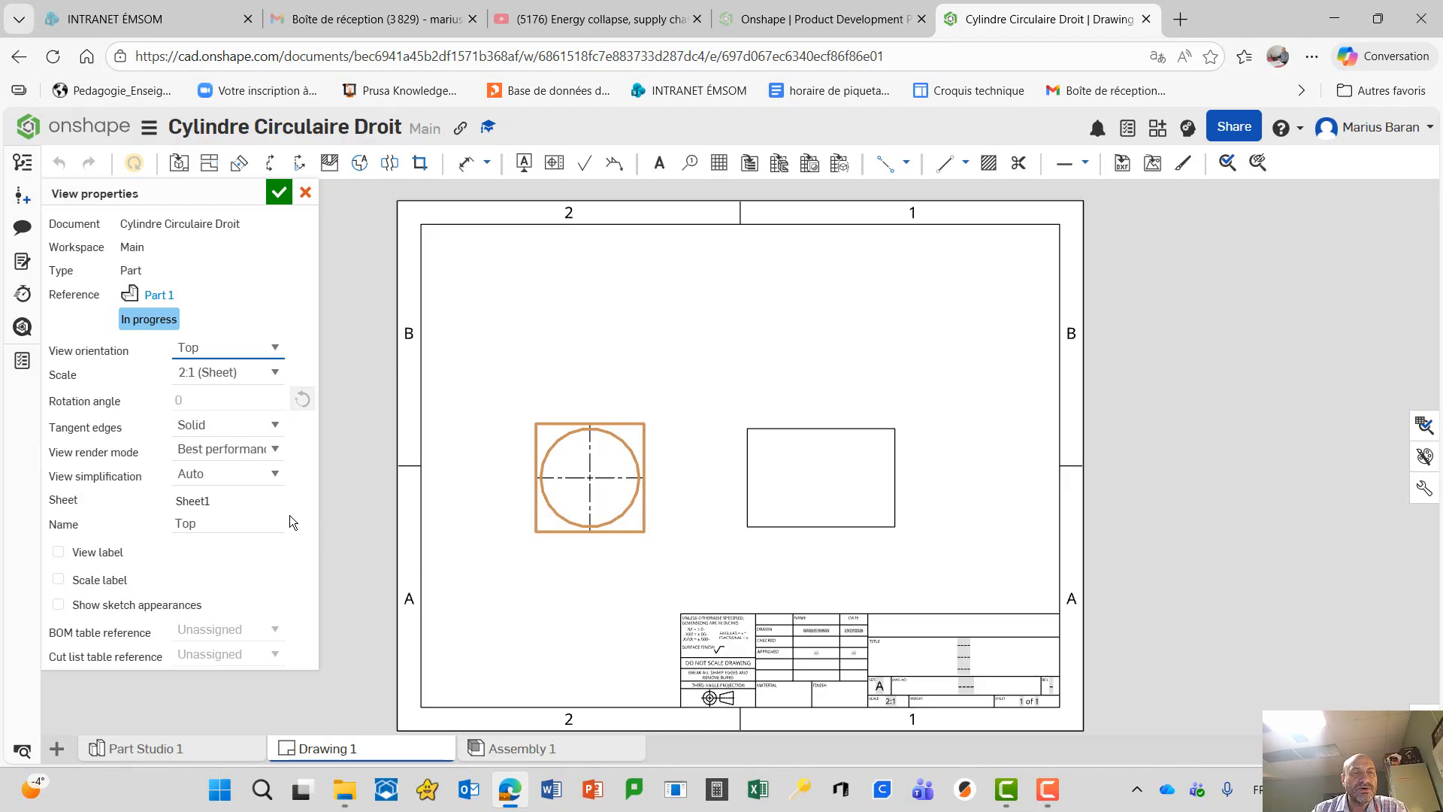
click(279, 194)
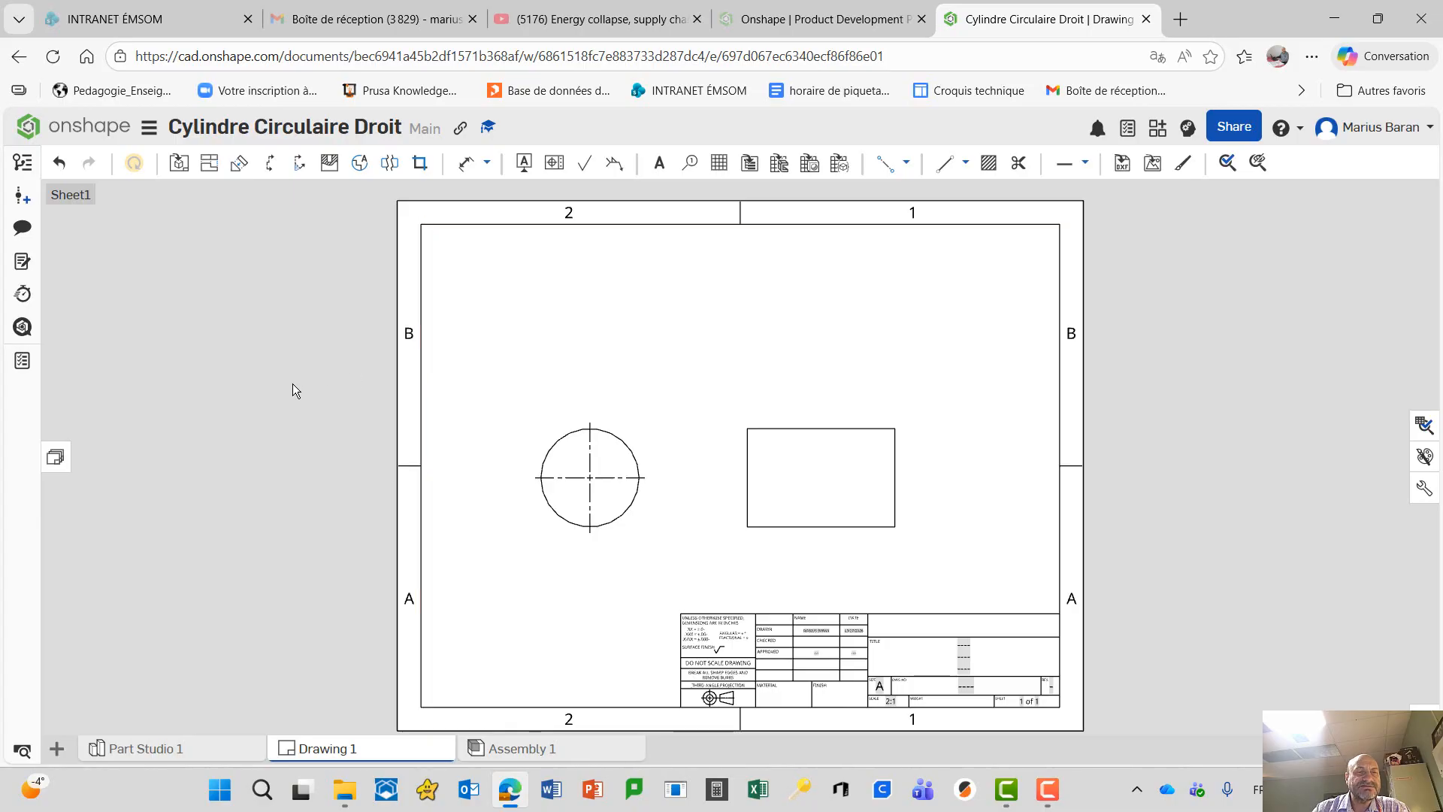
Step: Project an isometric view from the circular top view, placing it above the rectangular side view
click(556, 444)
click(208, 161)
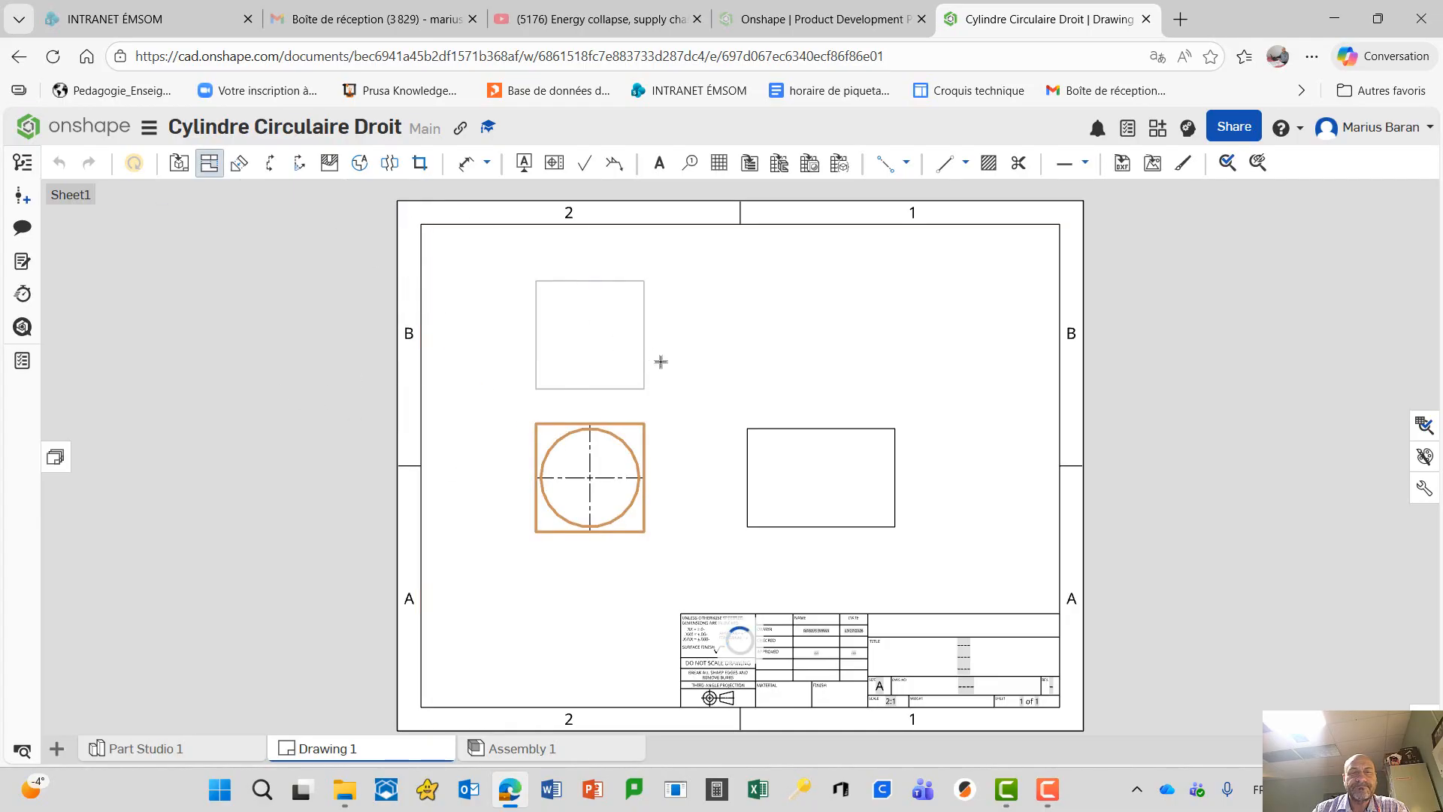
click(798, 309)
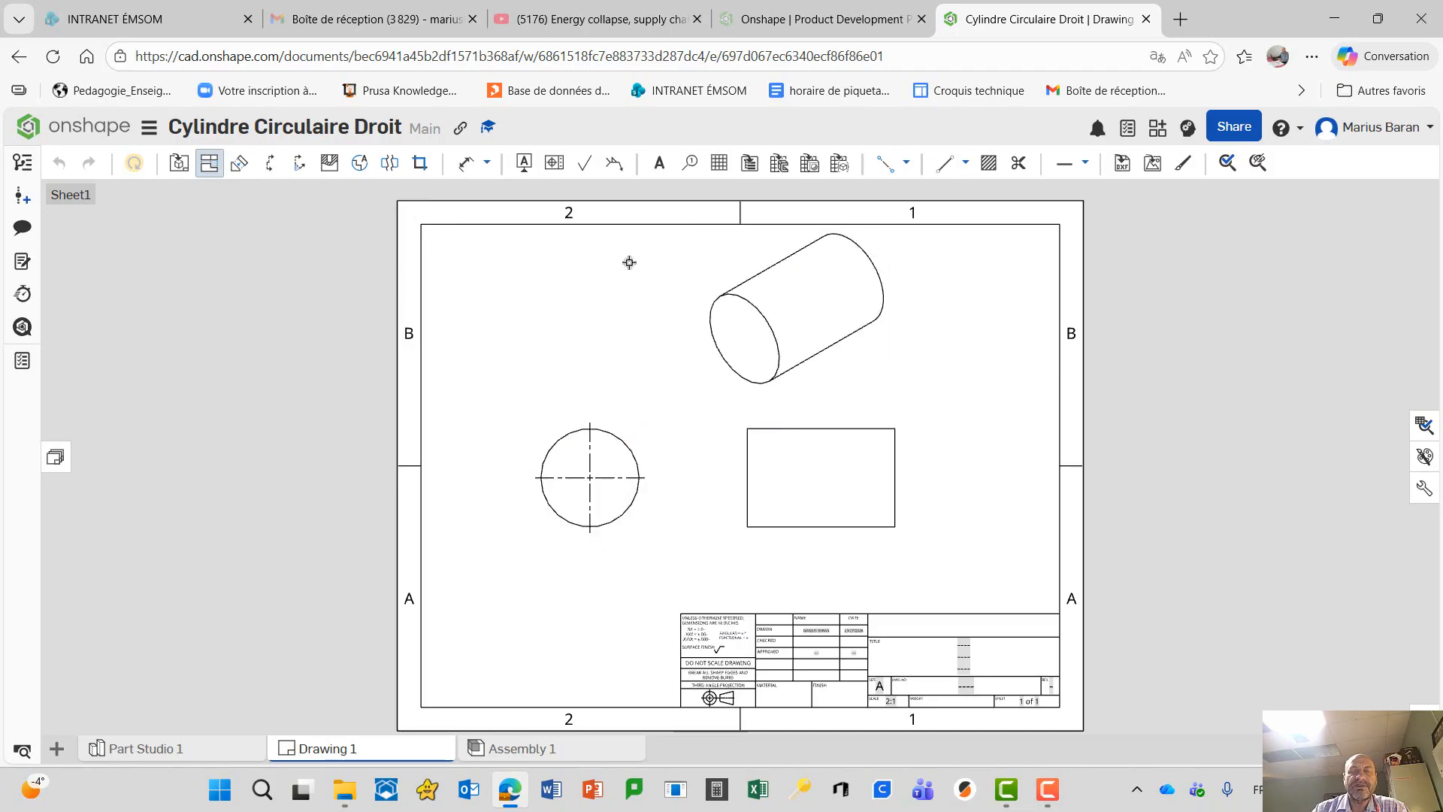
Step: Set the isometric view's scale to 1:1 in its view properties
right_click(817, 385)
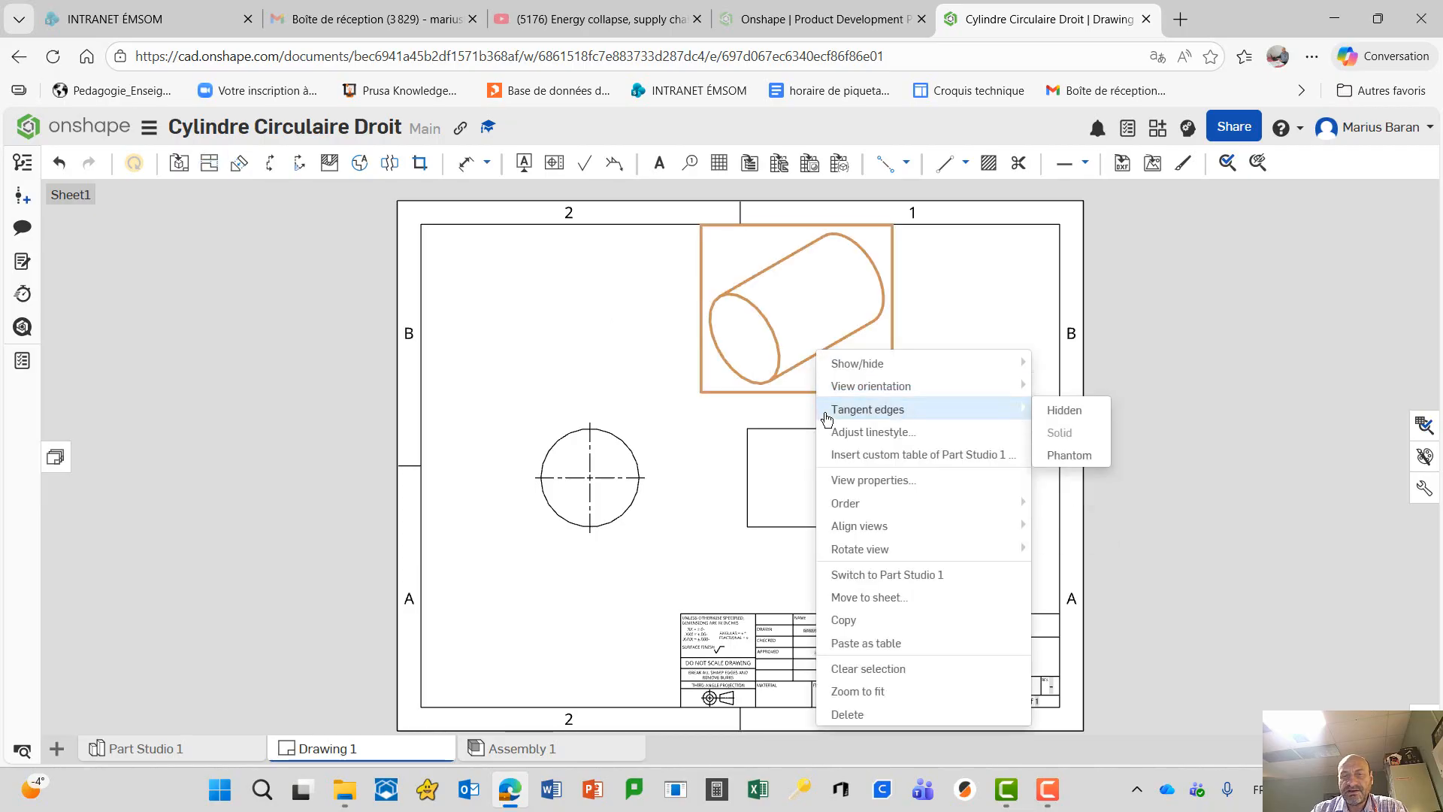
click(842, 481)
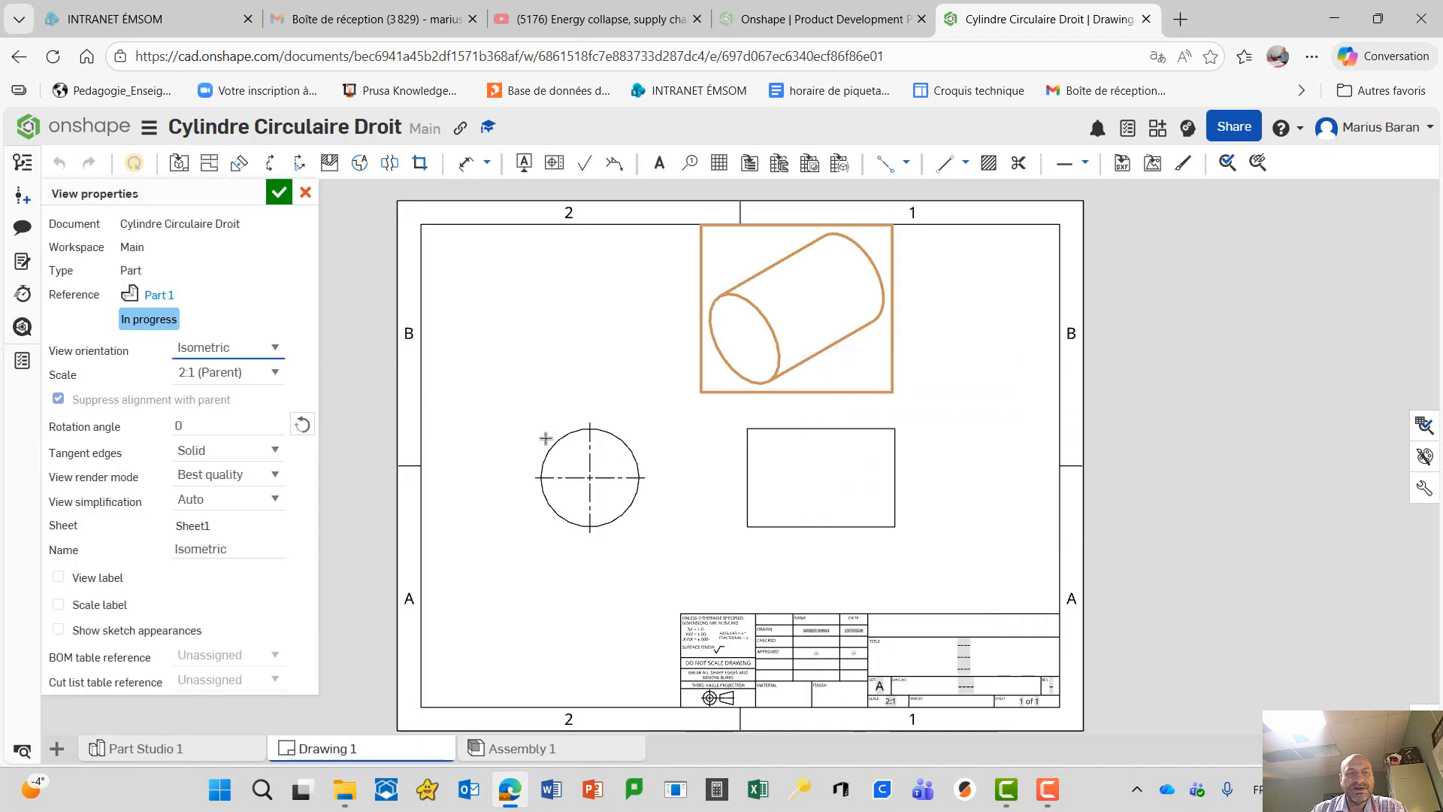
click(276, 378)
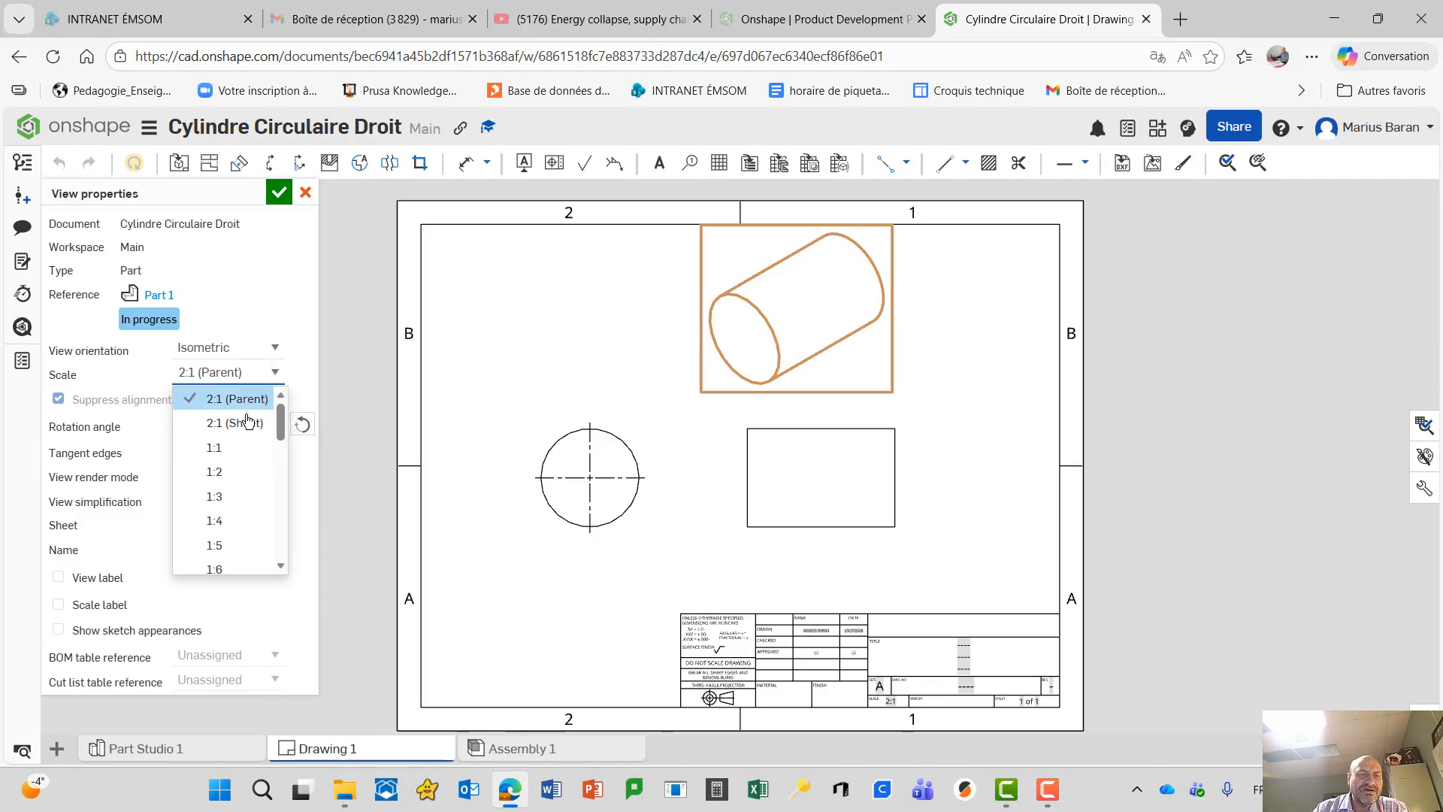
click(238, 450)
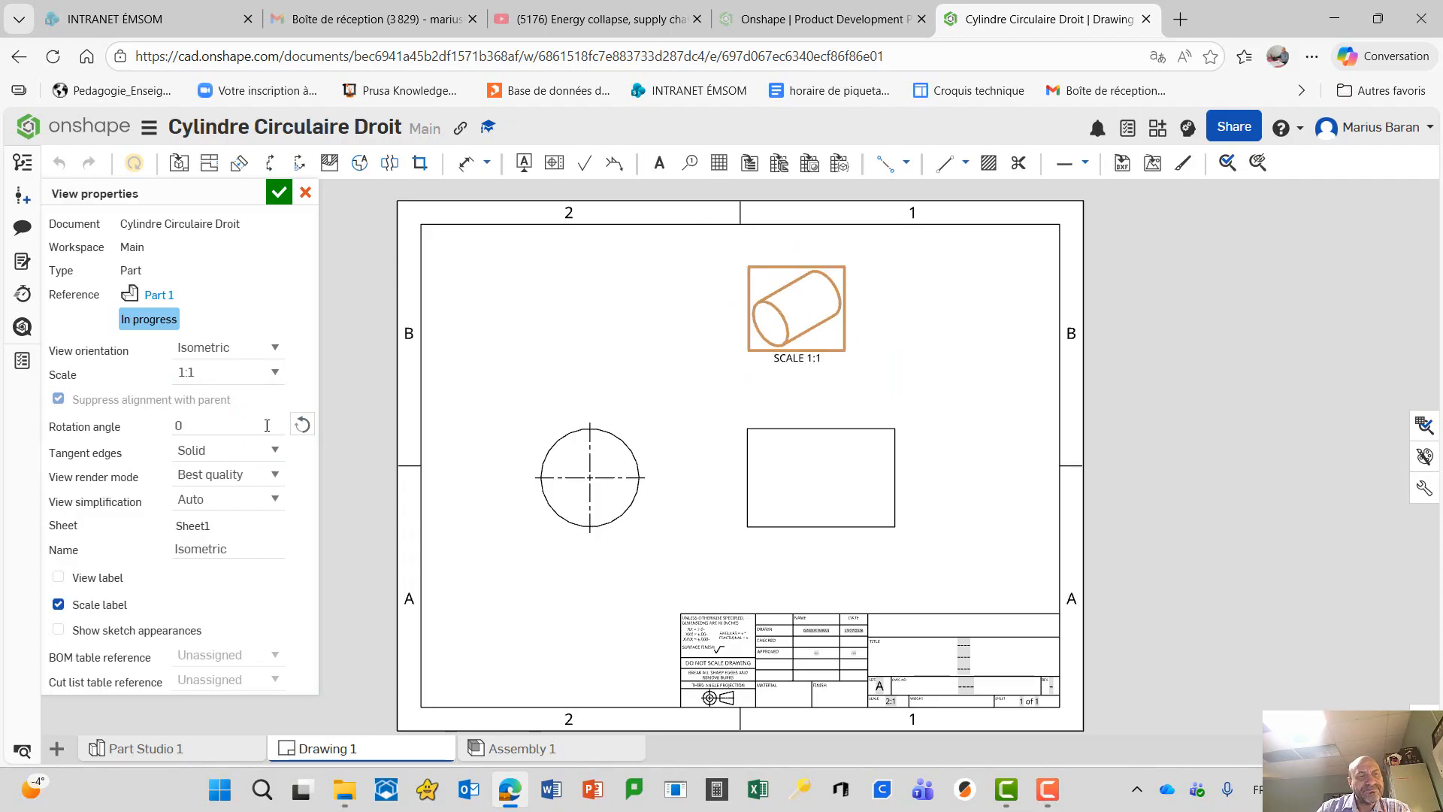
click(279, 193)
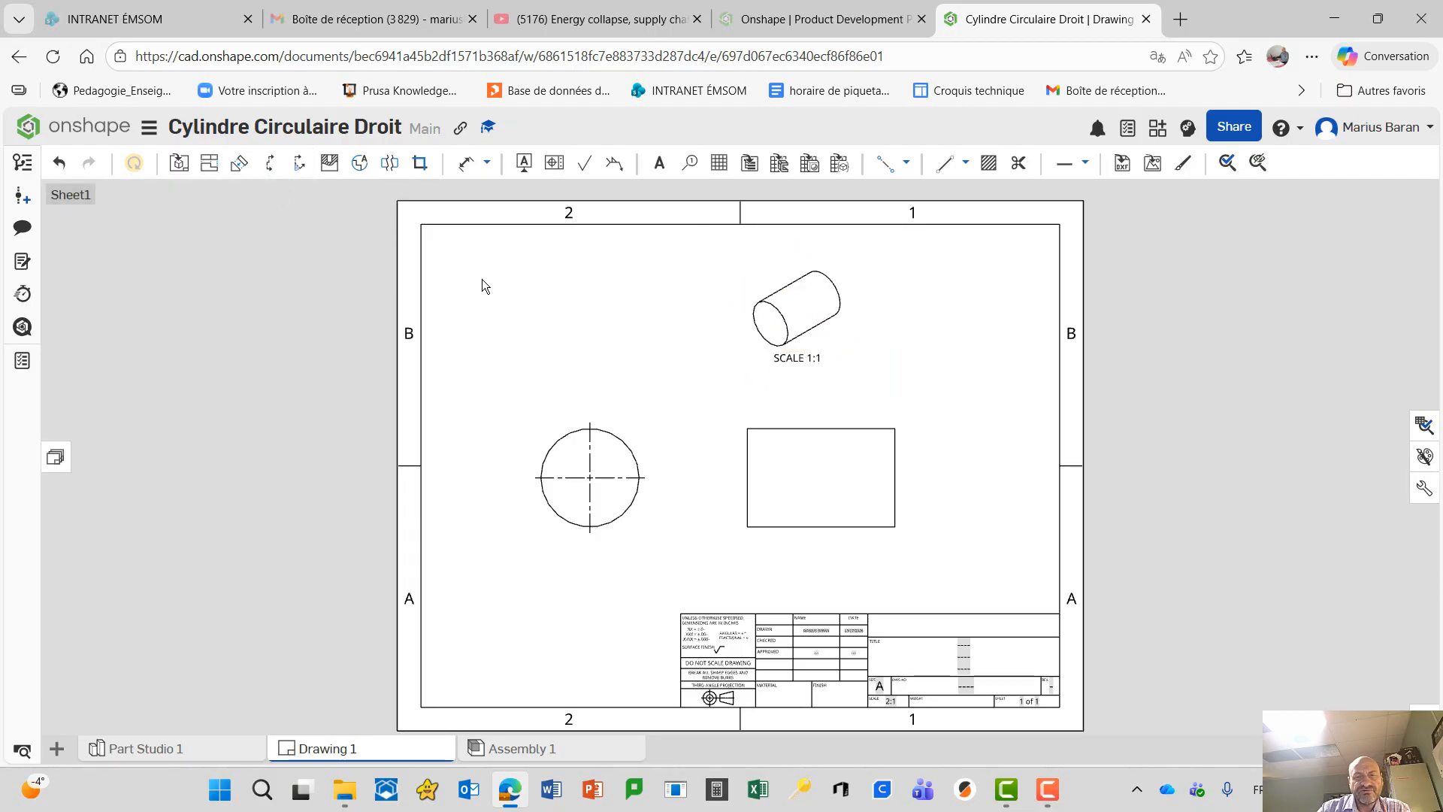
Step: Show hidden lines and shading on the isometric view
right_click(813, 337)
mouse_move(849, 325)
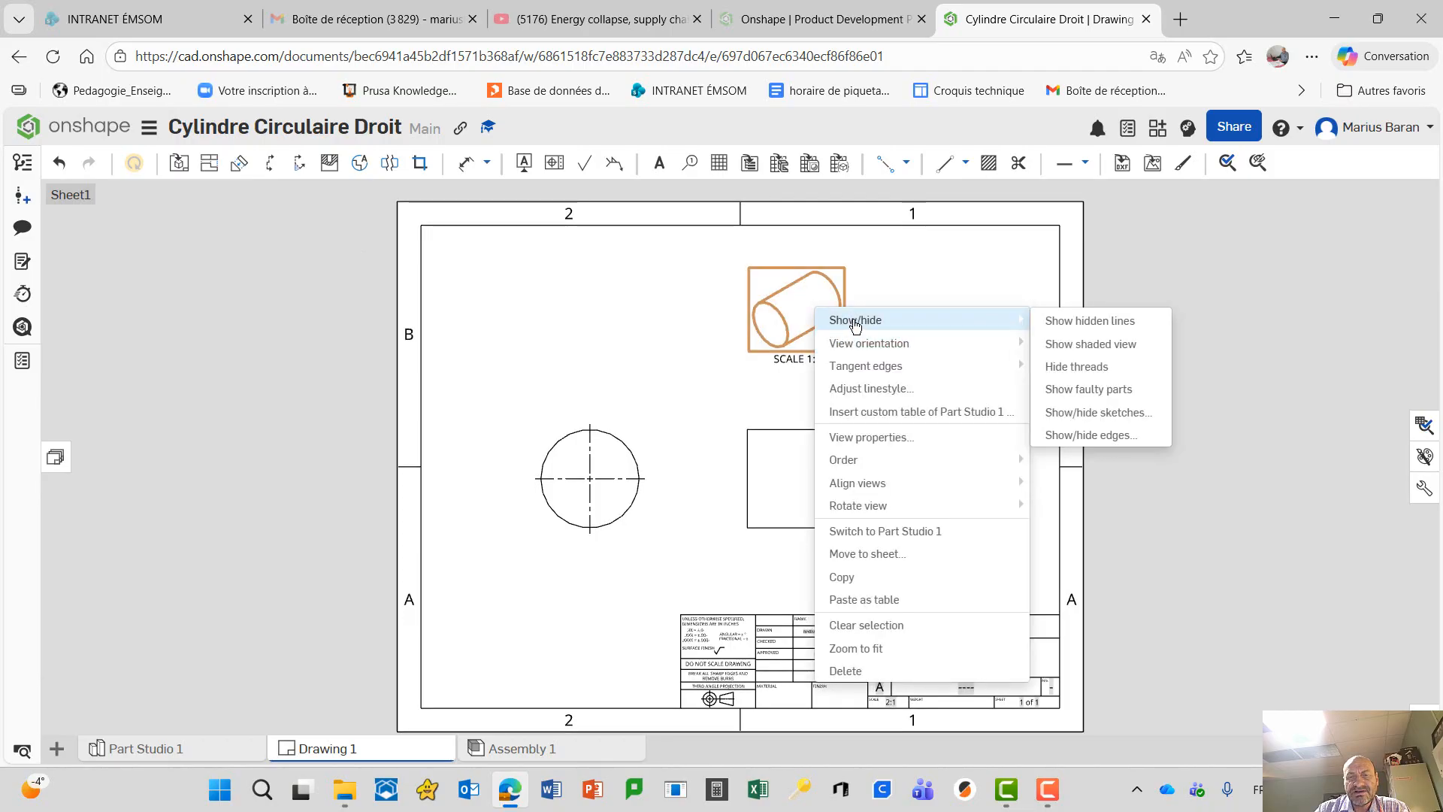
click(1087, 328)
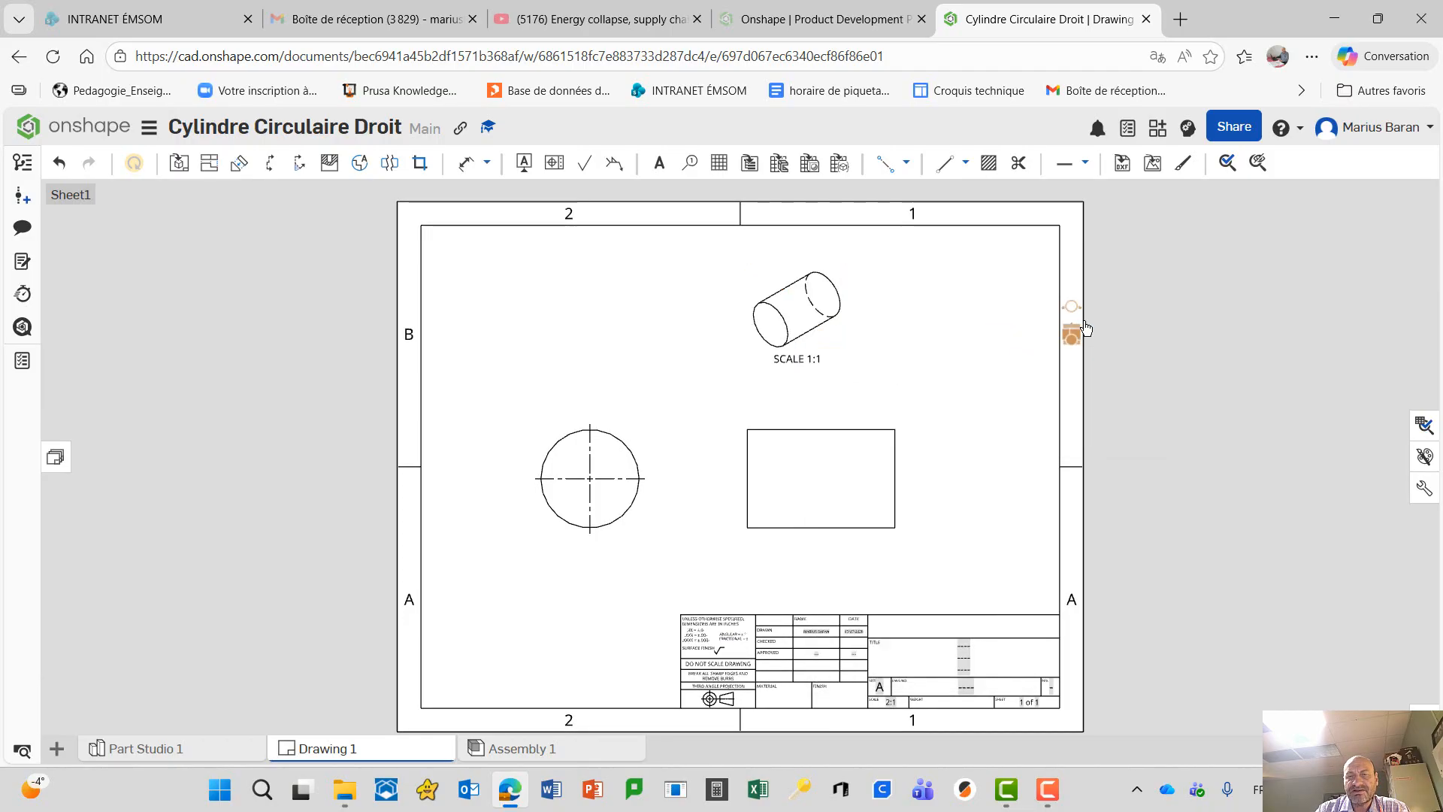
right_click(822, 343)
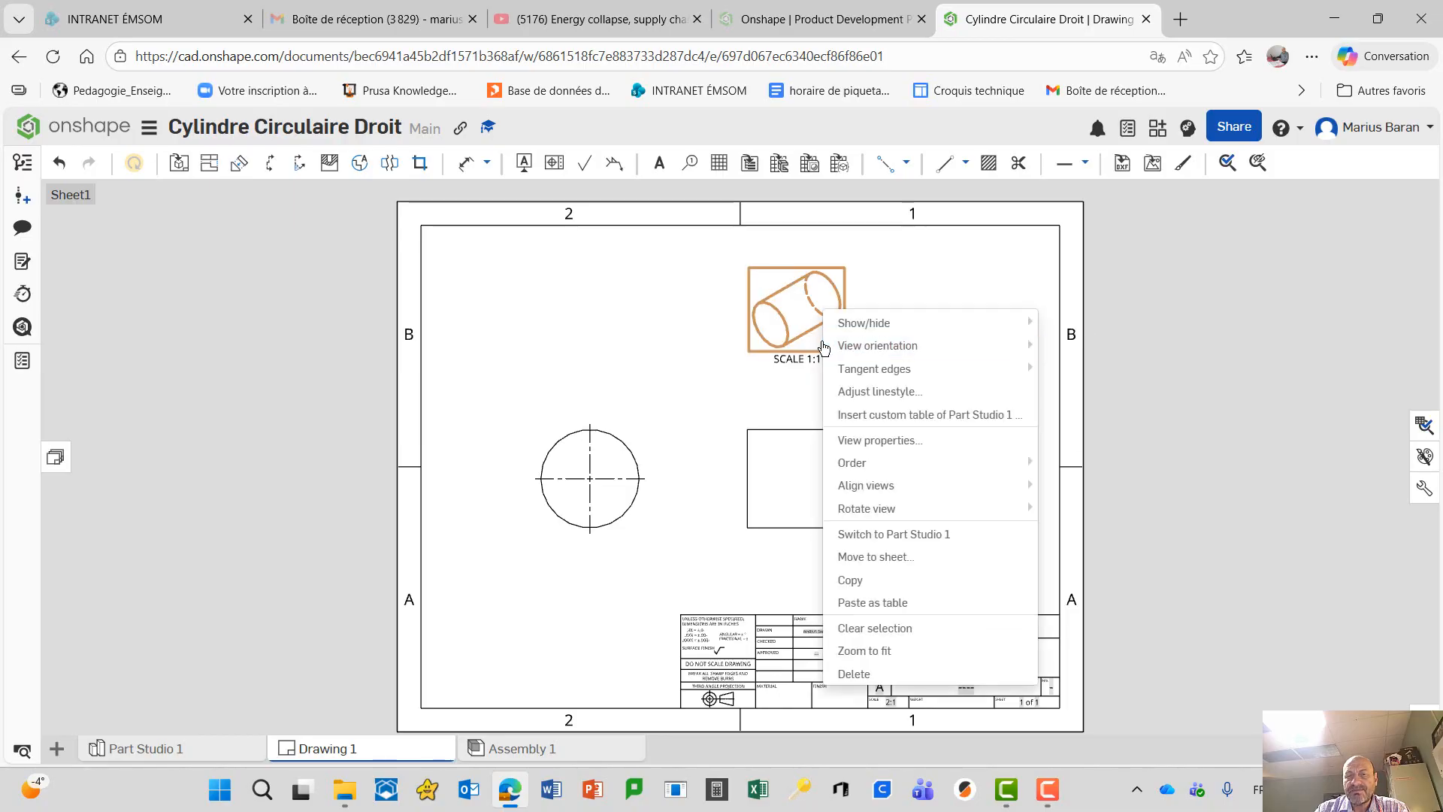
mouse_move(826, 350)
mouse_move(880, 323)
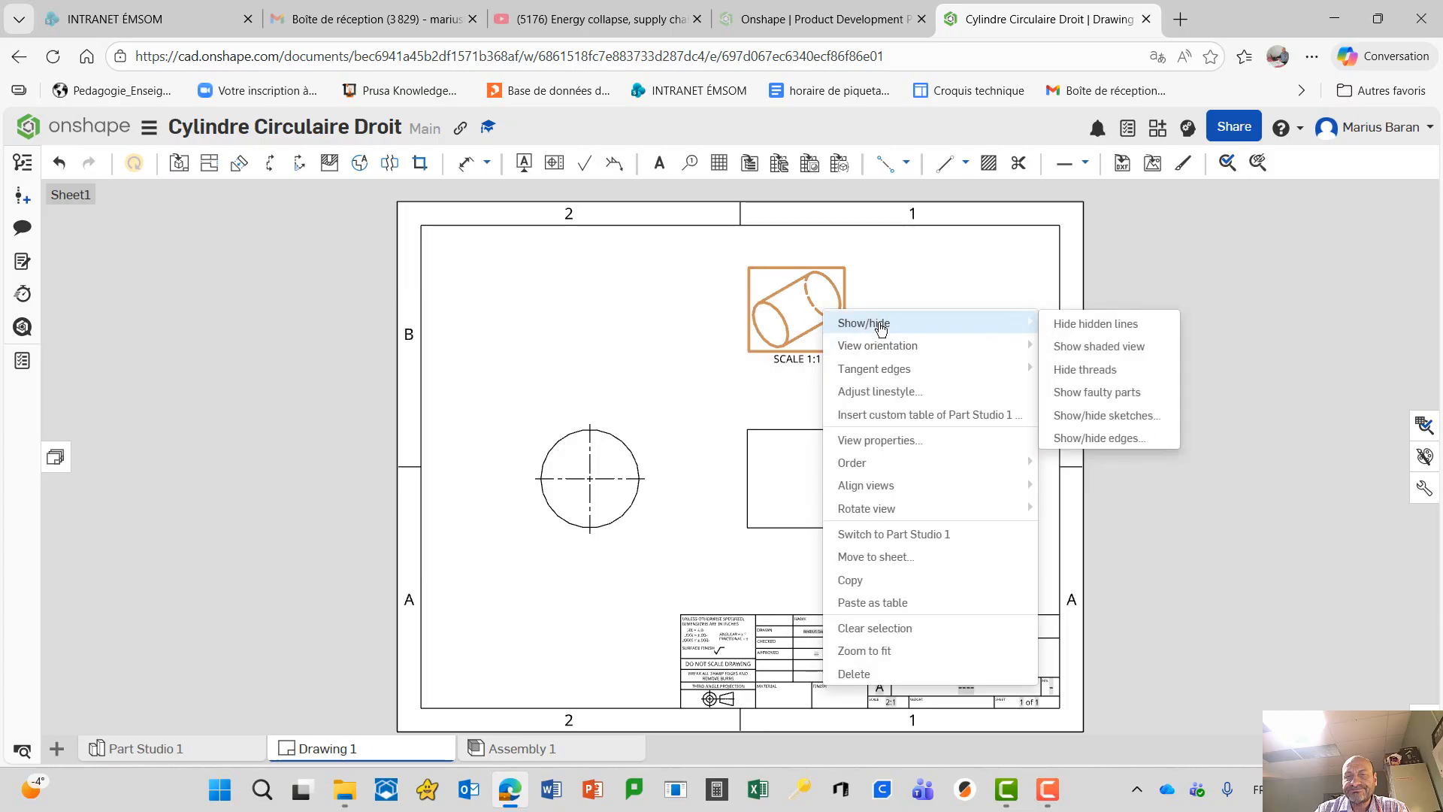
click(1070, 347)
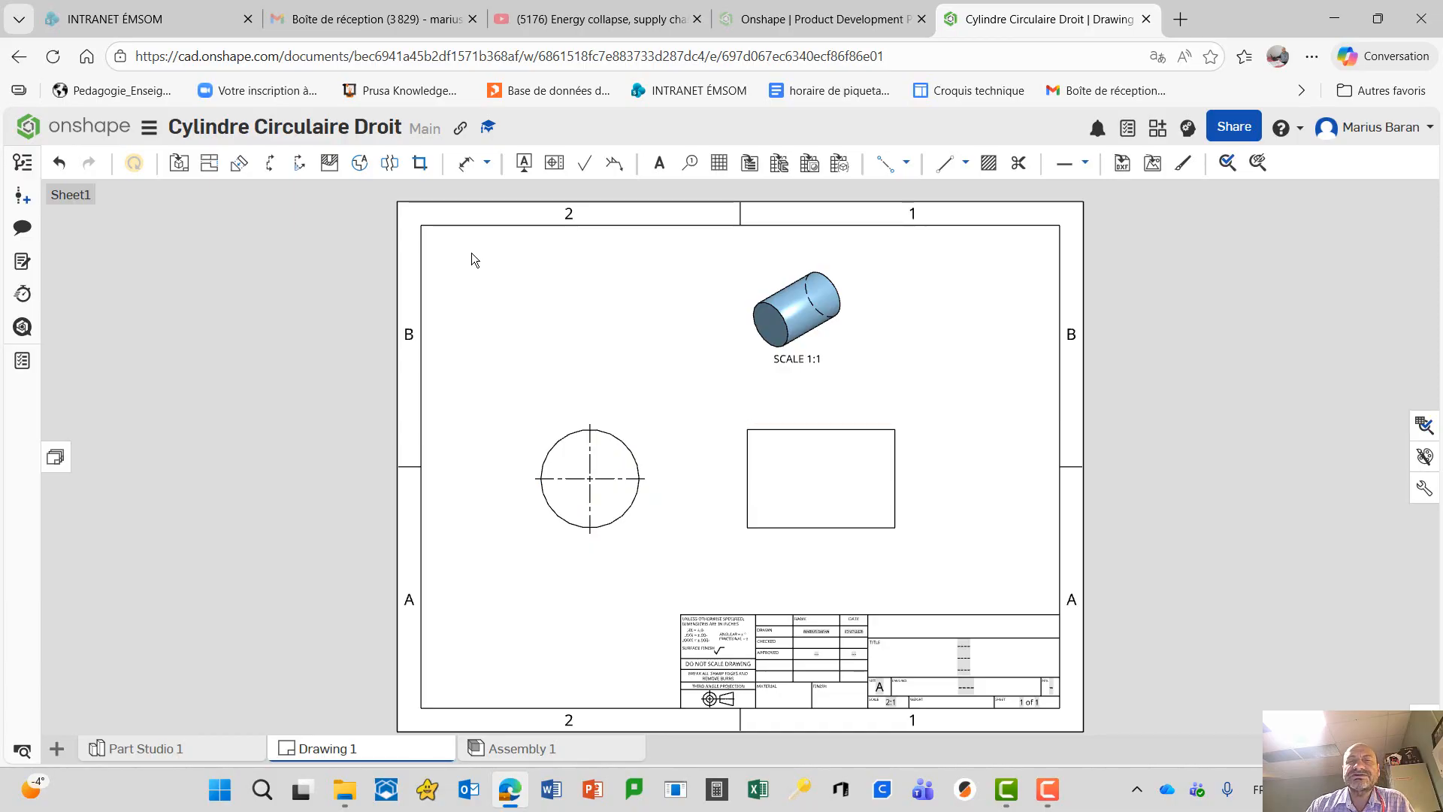
Step: Add a 2 point centerline along the rectangular view's horizontal axis and an edge to edge centerline along the isometric cylinder's axis
click(908, 163)
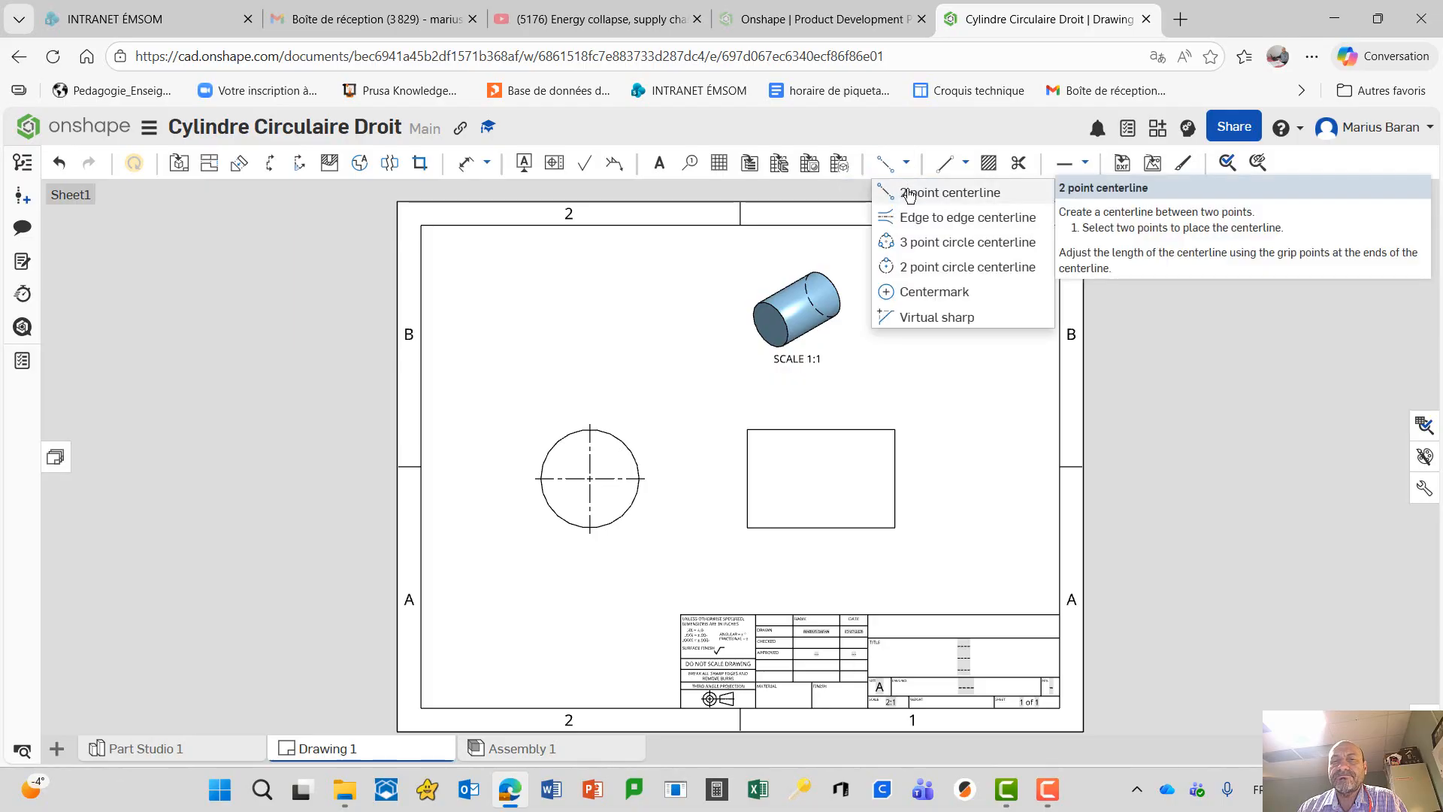
click(910, 194)
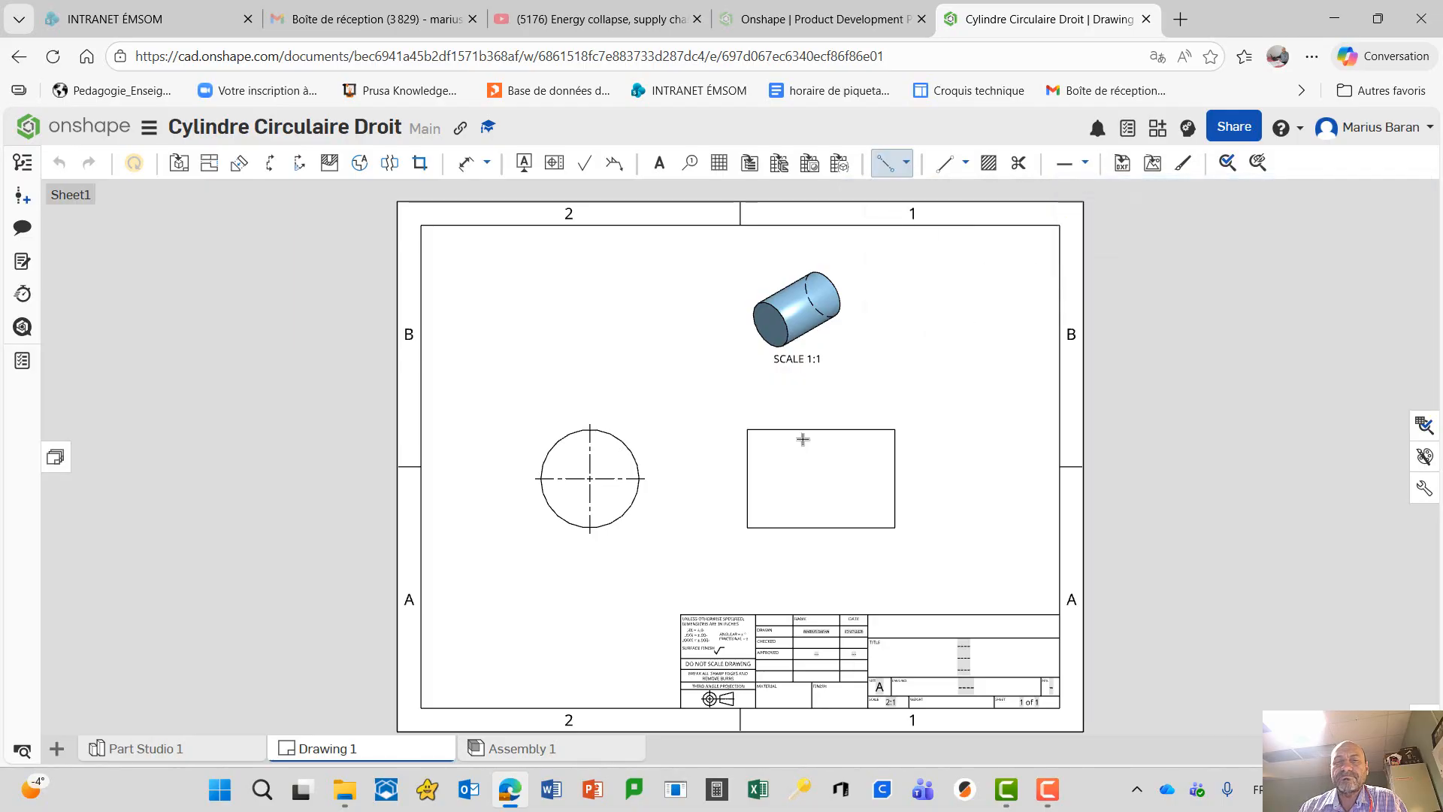
click(746, 479)
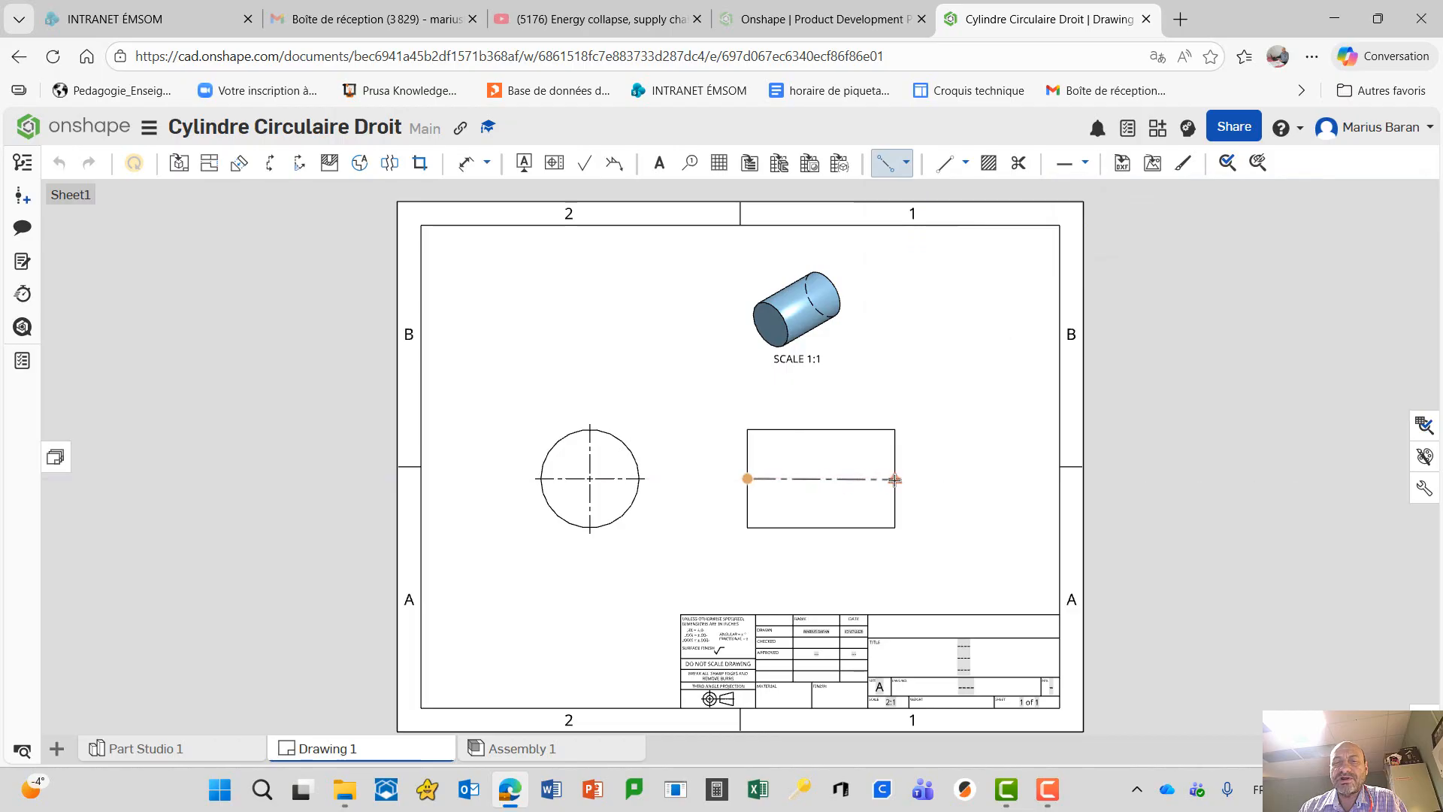
click(897, 475)
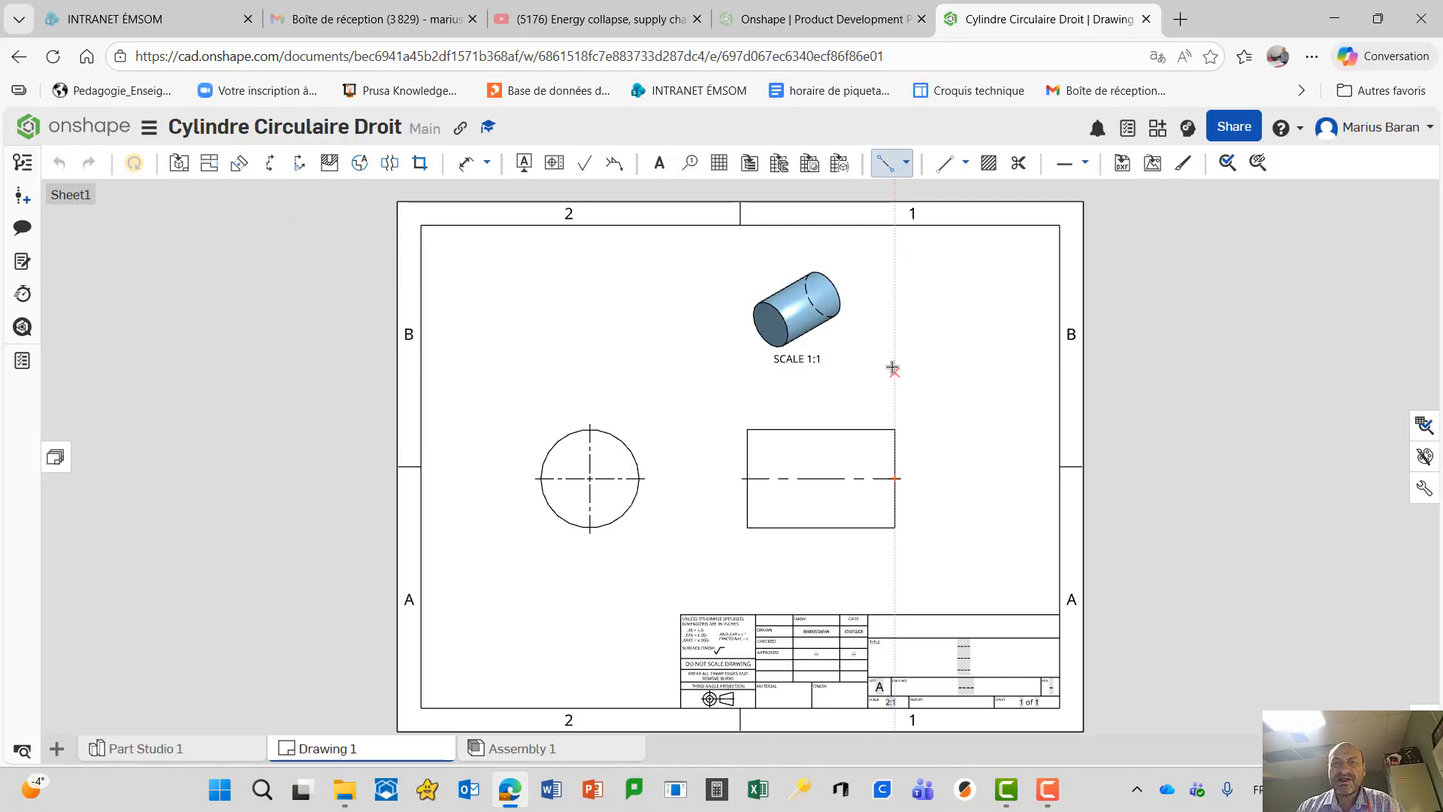
click(906, 163)
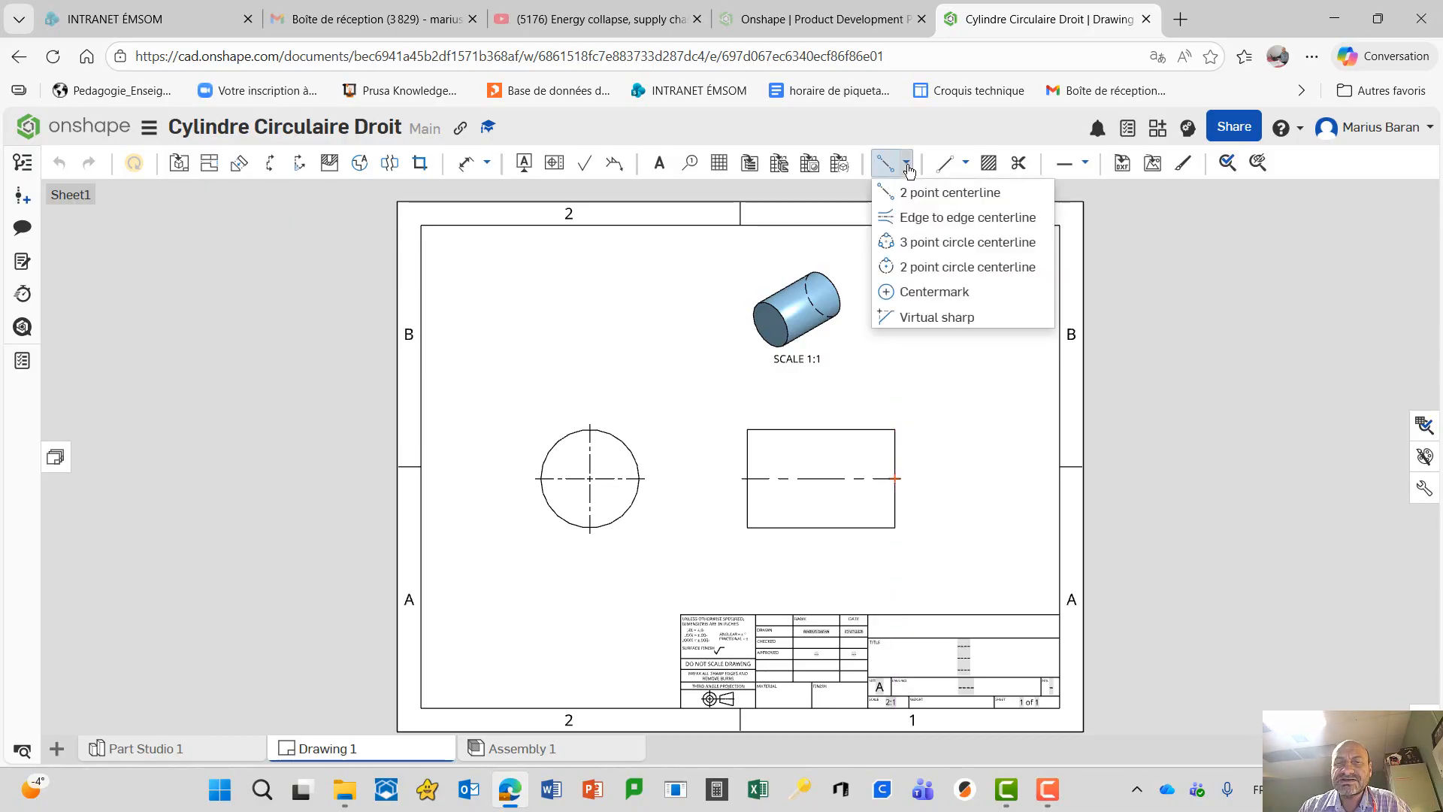
click(909, 218)
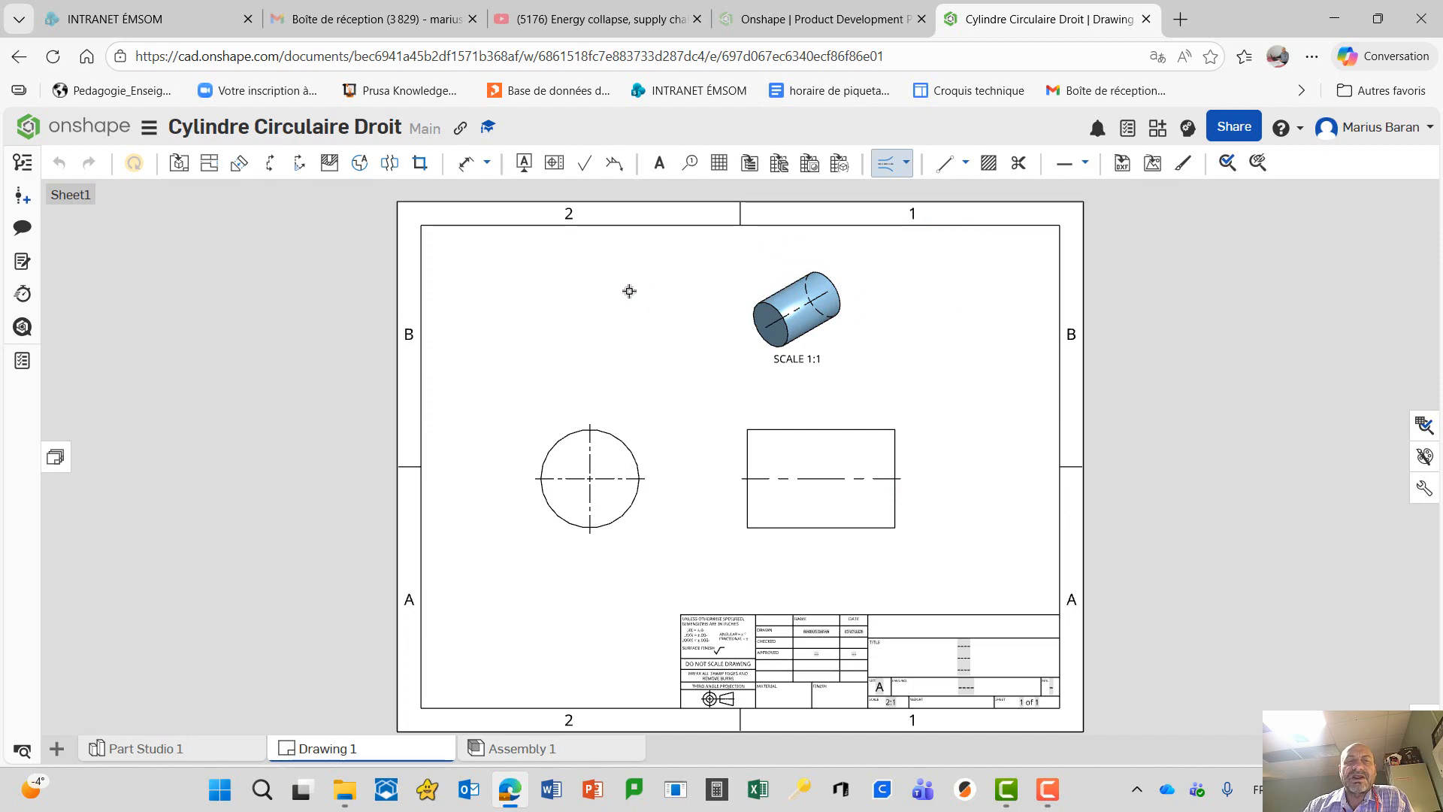
Step: Dimension the circle's diameter at its lower left and the rectangular view's length below its bottom edge
click(466, 166)
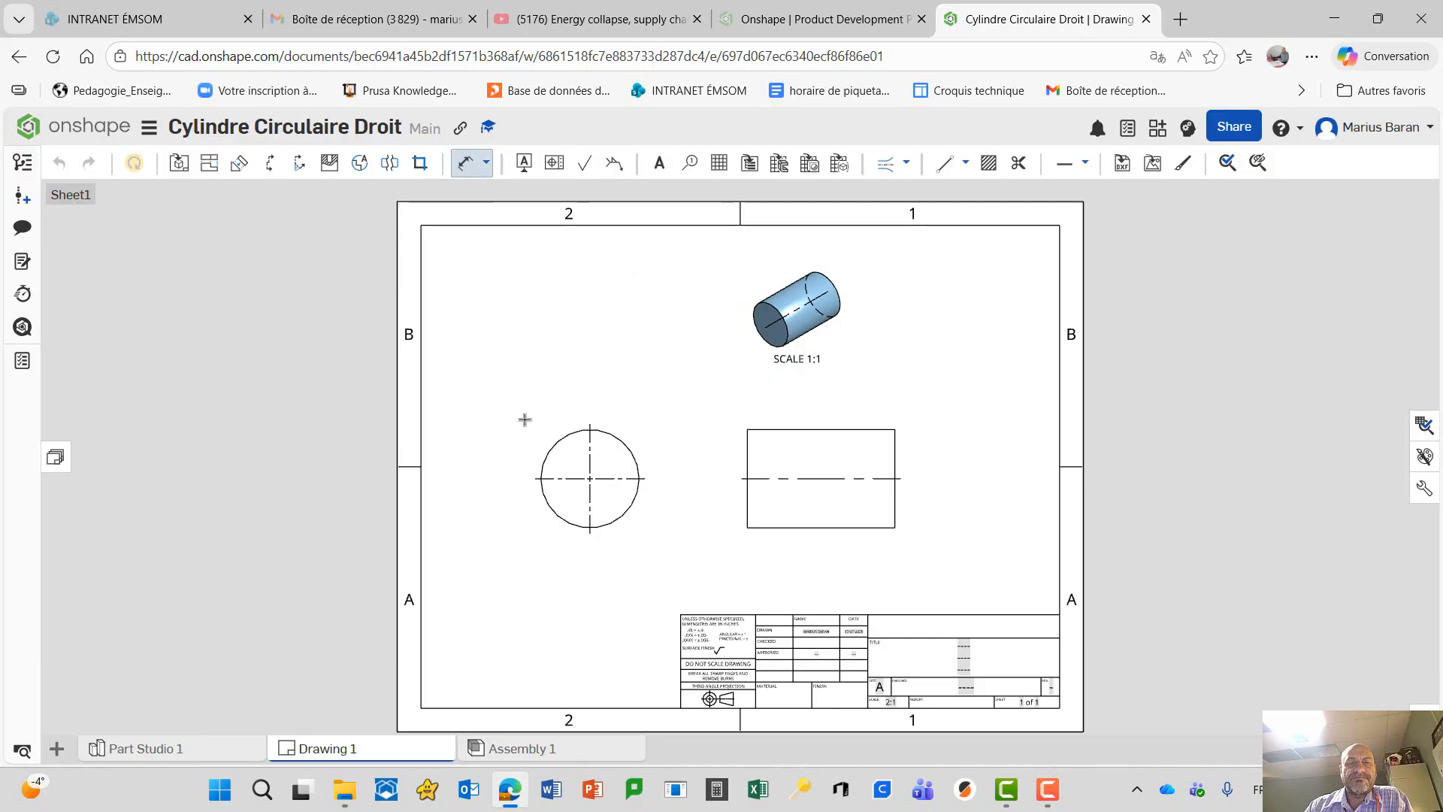
click(551, 512)
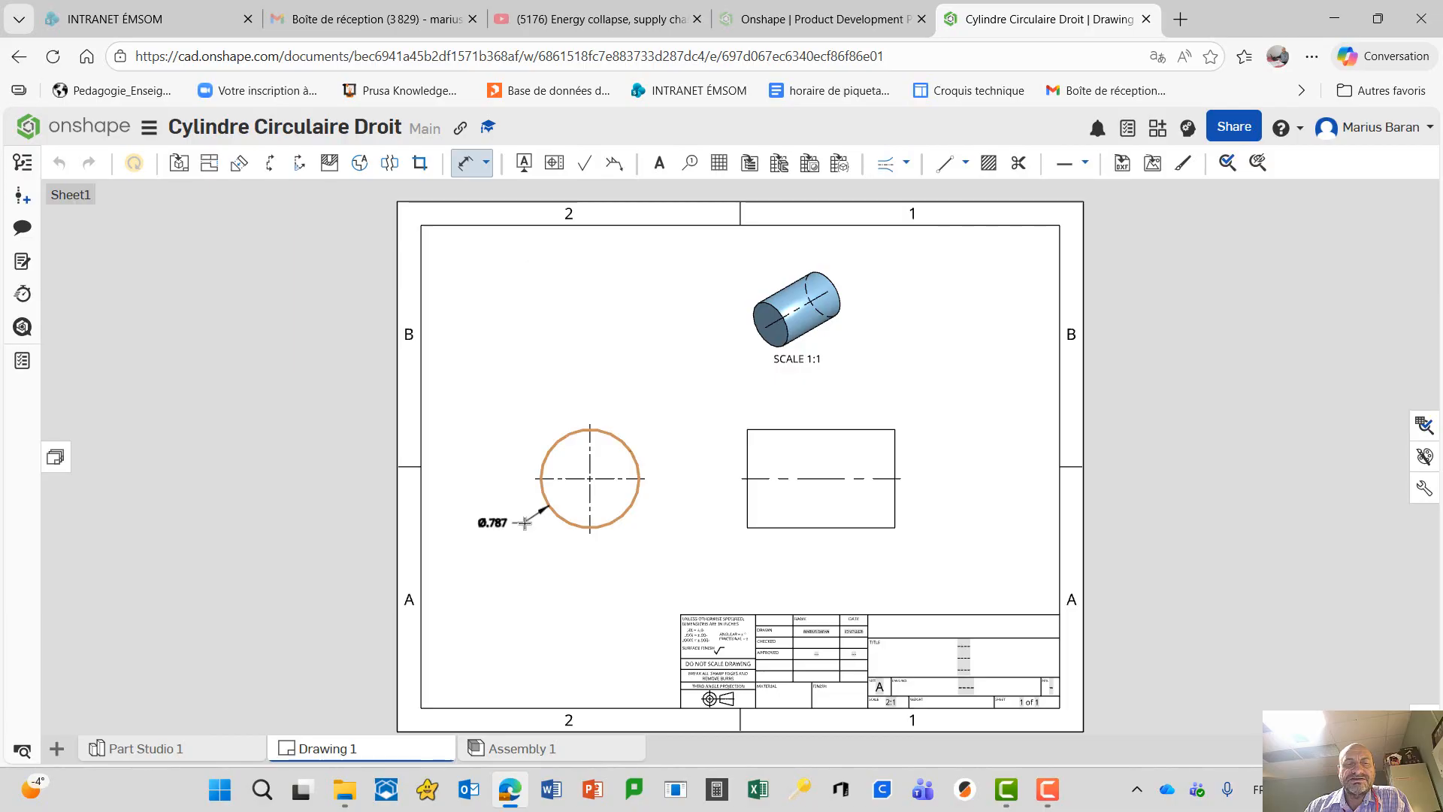
click(498, 521)
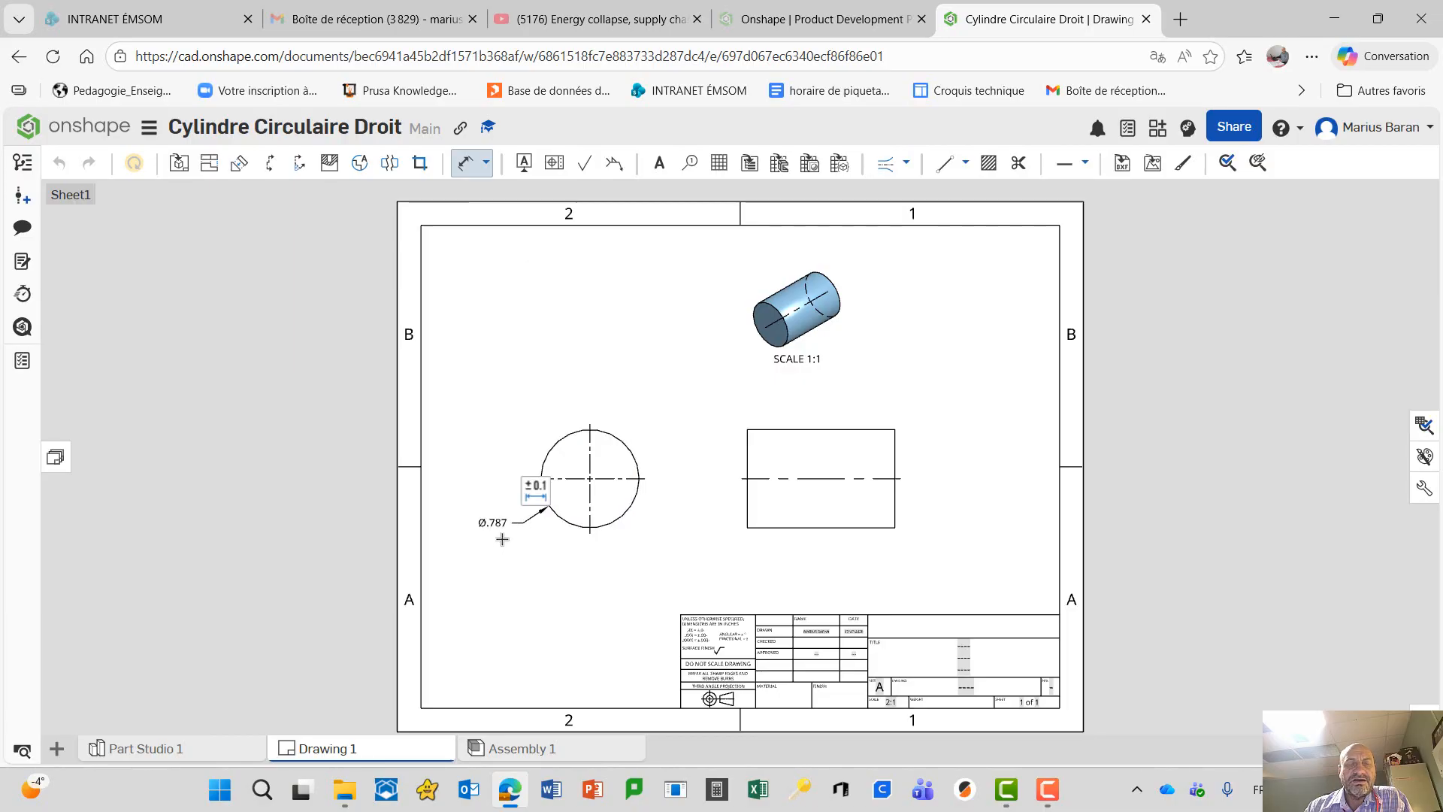
scroll(496, 530, down, 1)
scroll(503, 535, up, 4)
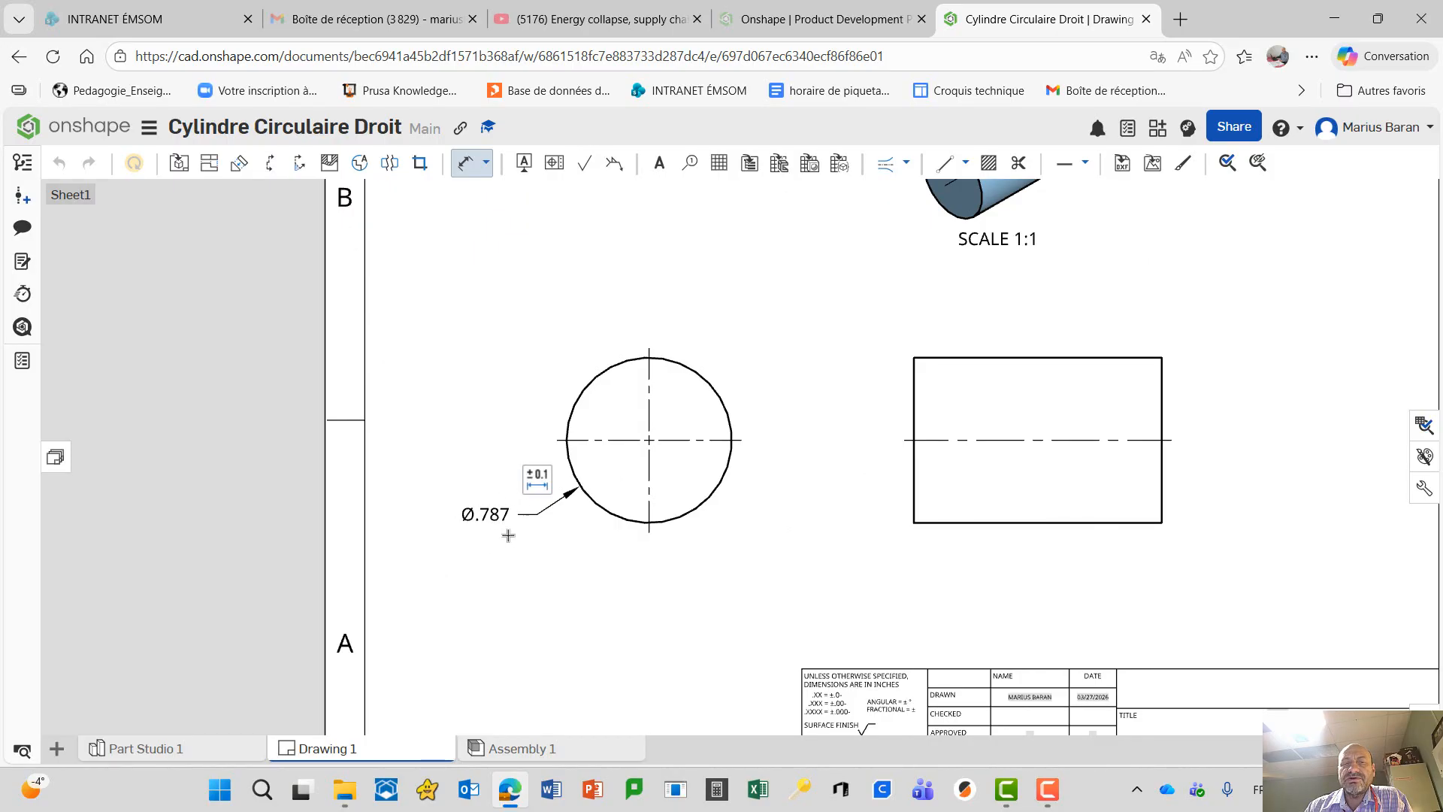
click(1009, 523)
click(1020, 576)
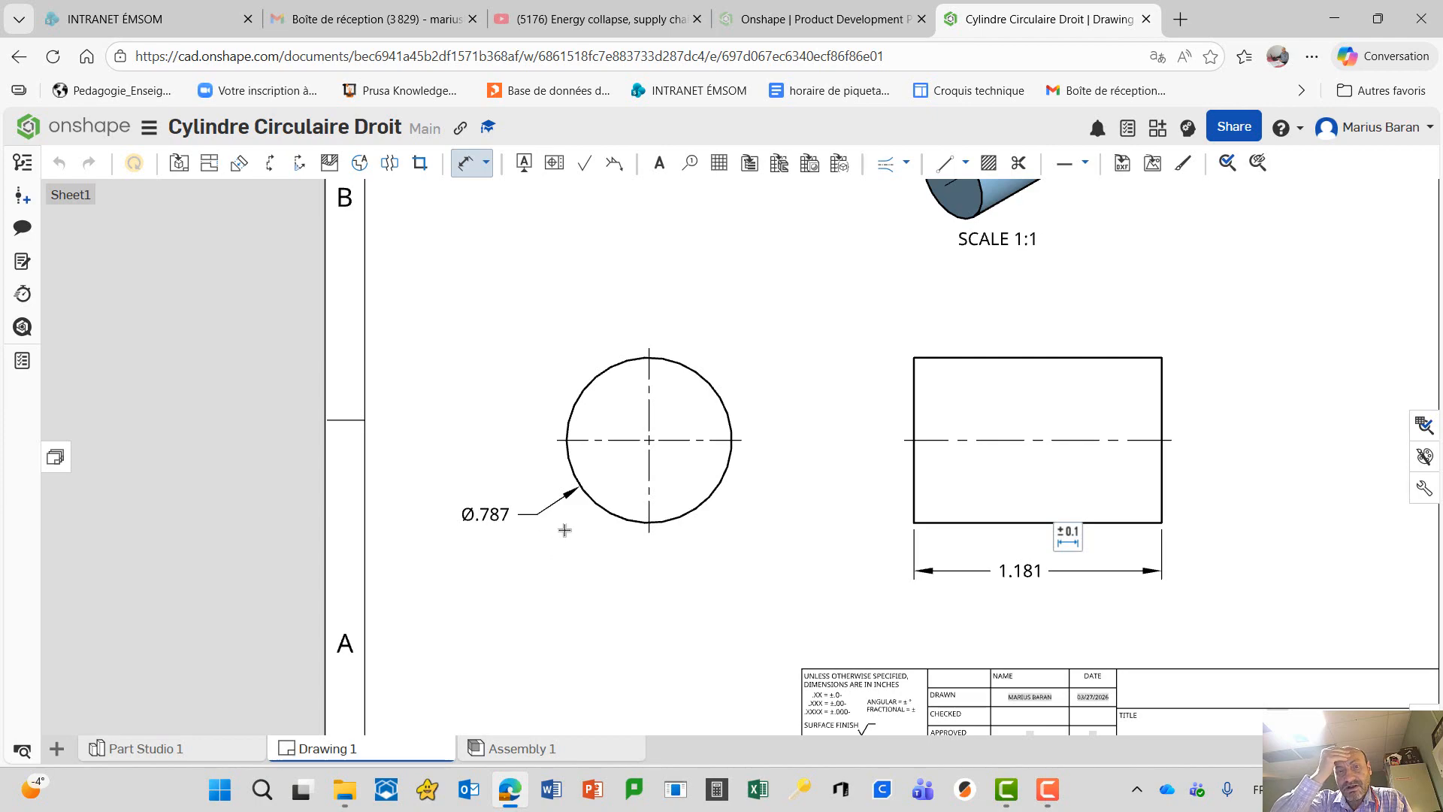
Step: Check the whole dimensioned sheet and inspect the fields of its title block
scroll(877, 309, down, 3)
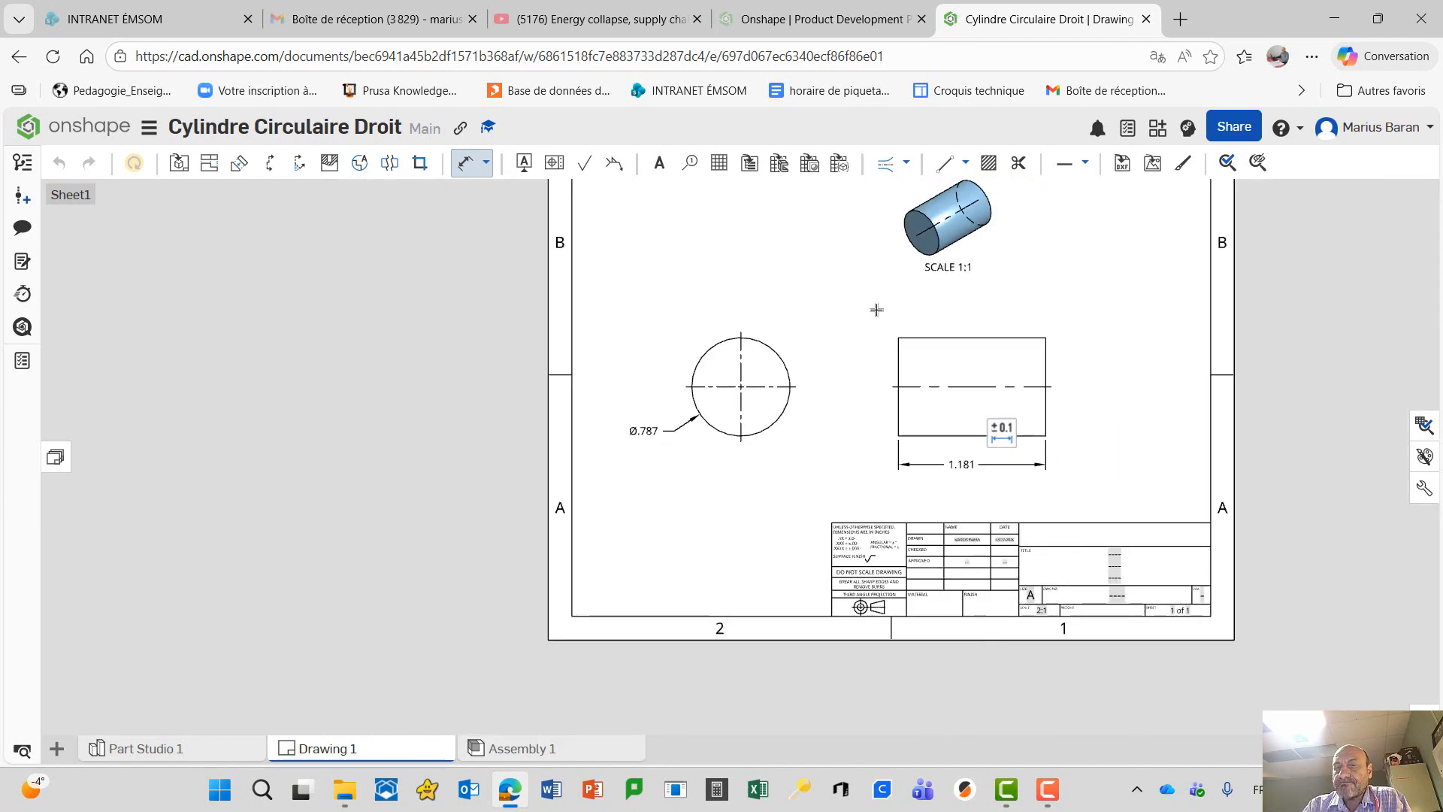
scroll(733, 362, down, 2)
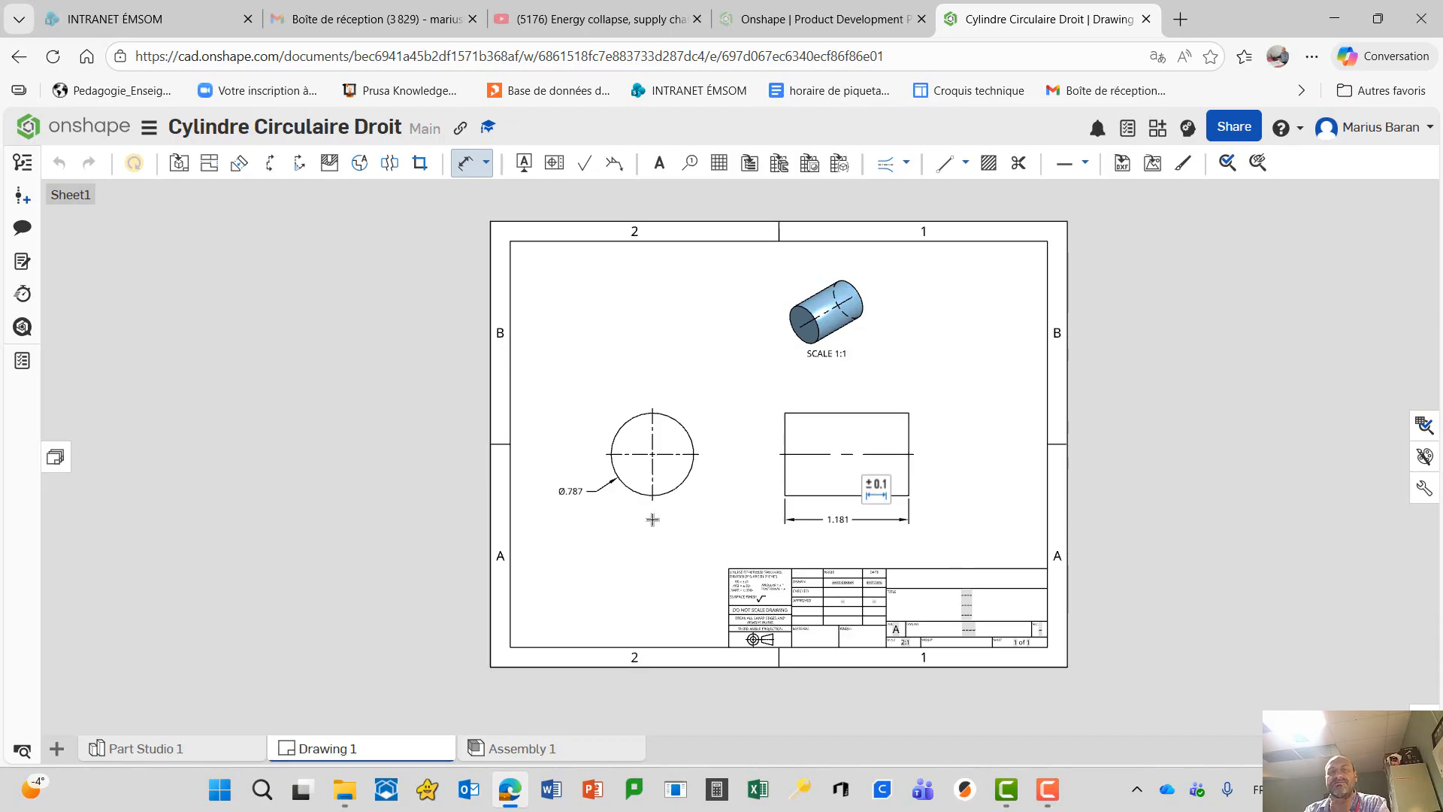
scroll(802, 588, up, 5)
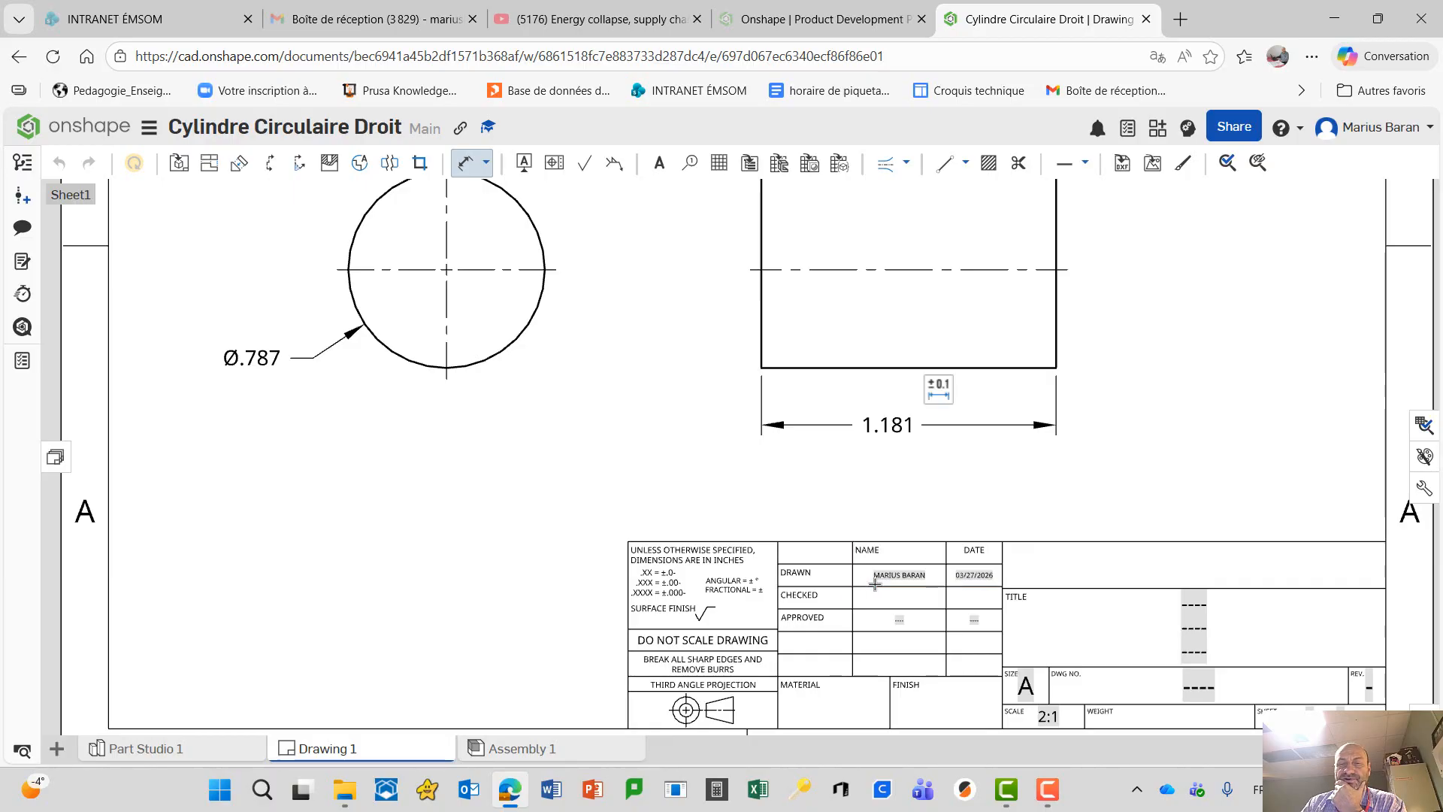
mouse_move(910, 523)
middle_down()
mouse_move(816, 414)
mouse_move(800, 360)
middle_up()
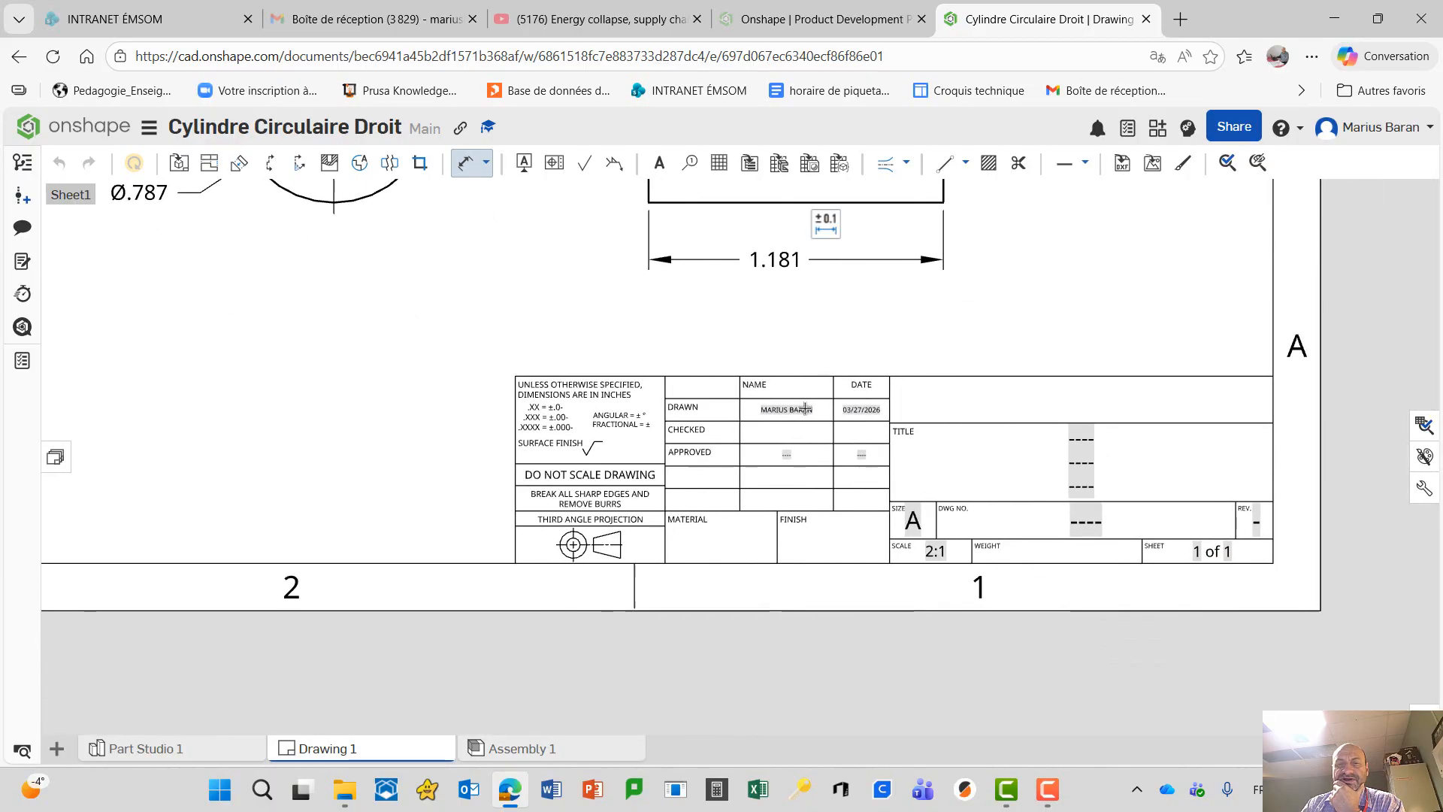
Step: Remove the first and third placeholder lines from the title block's TITLE field, keeping only the middle one
scroll(826, 416, up, 3)
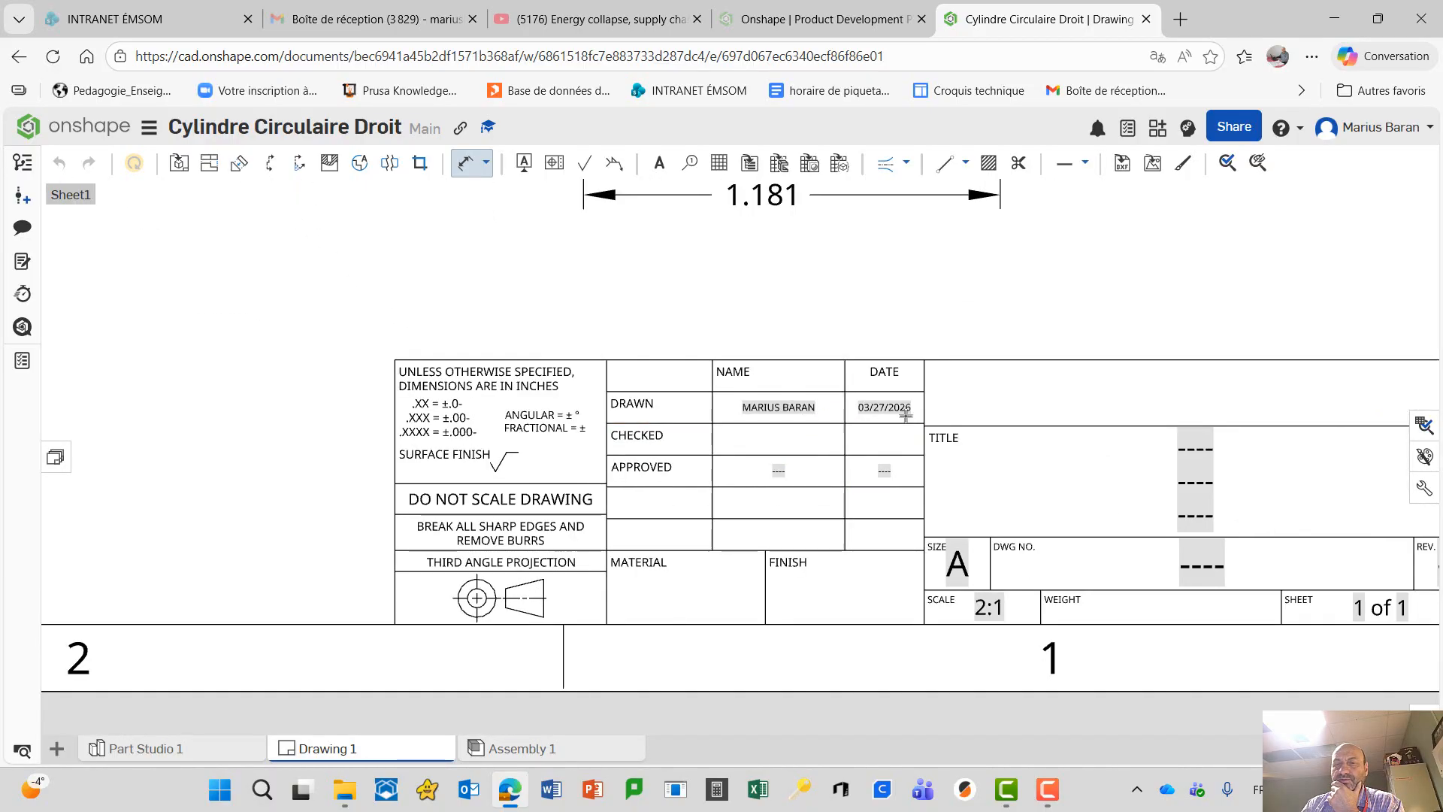
click(1215, 452)
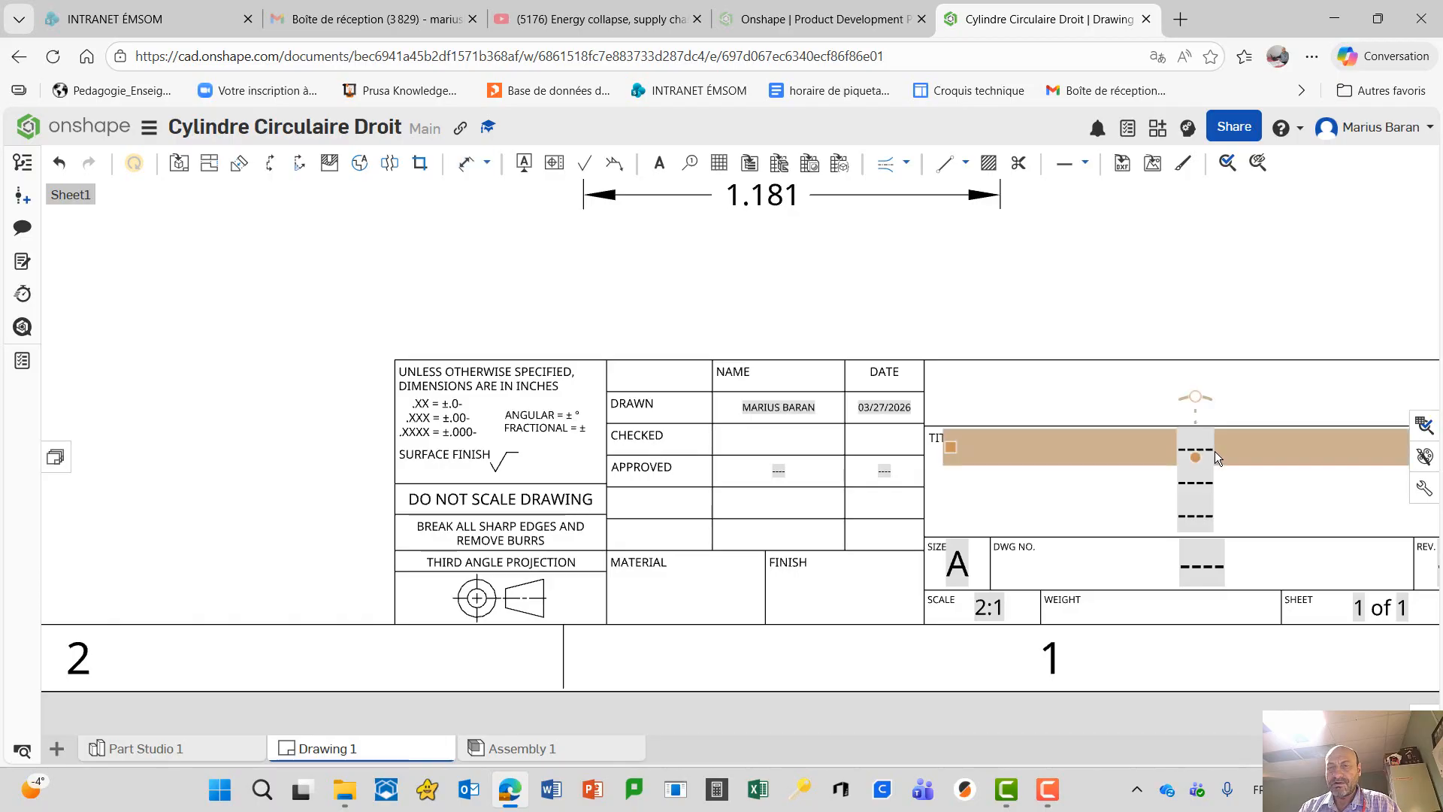
double_click(1215, 449)
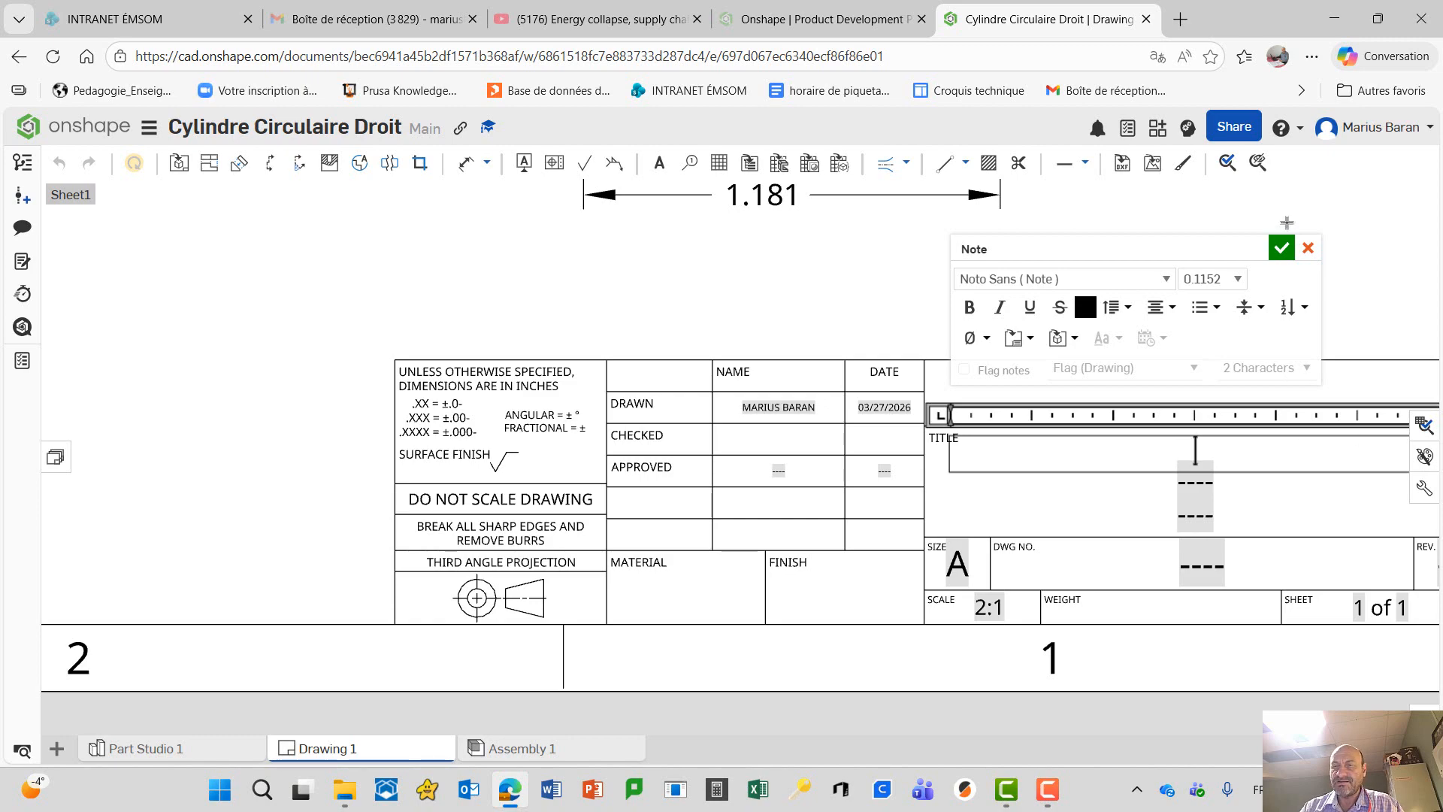
click(1282, 248)
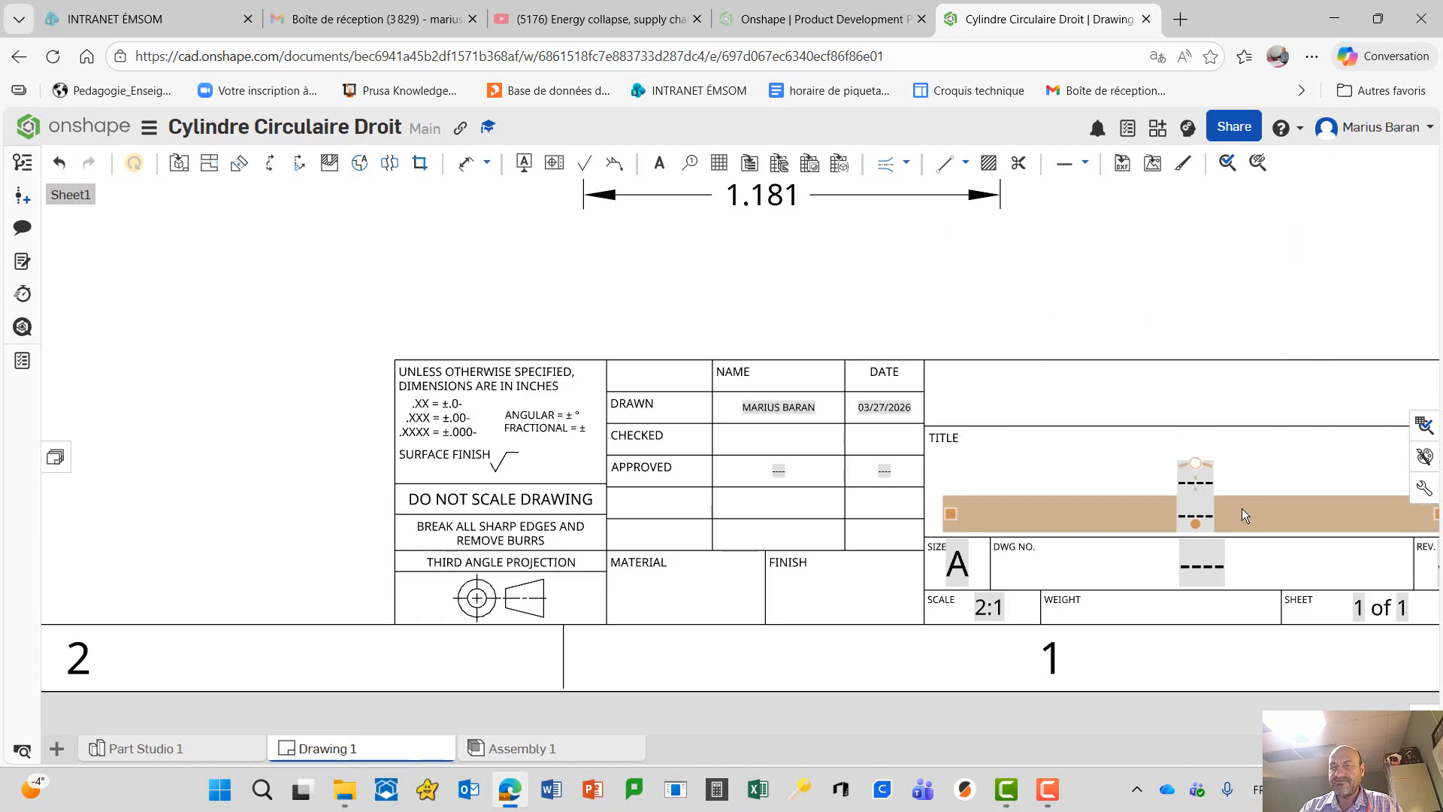
double_click(1242, 510)
key(BackSpace)
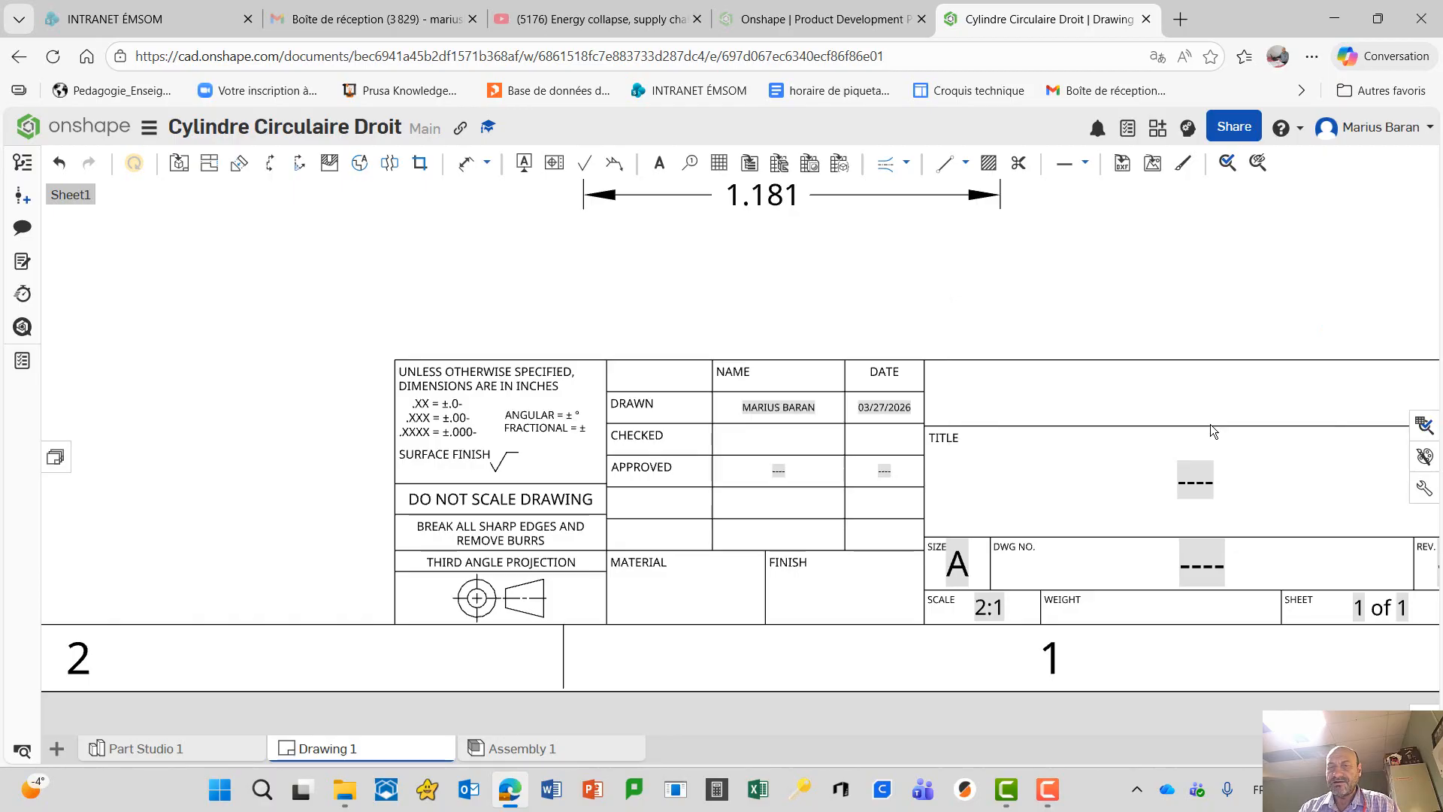
click(1282, 316)
Step: Replace the remaining placeholder in the TITLE field with CYLINDRE CIRCULAIRE DROIT
double_click(1203, 487)
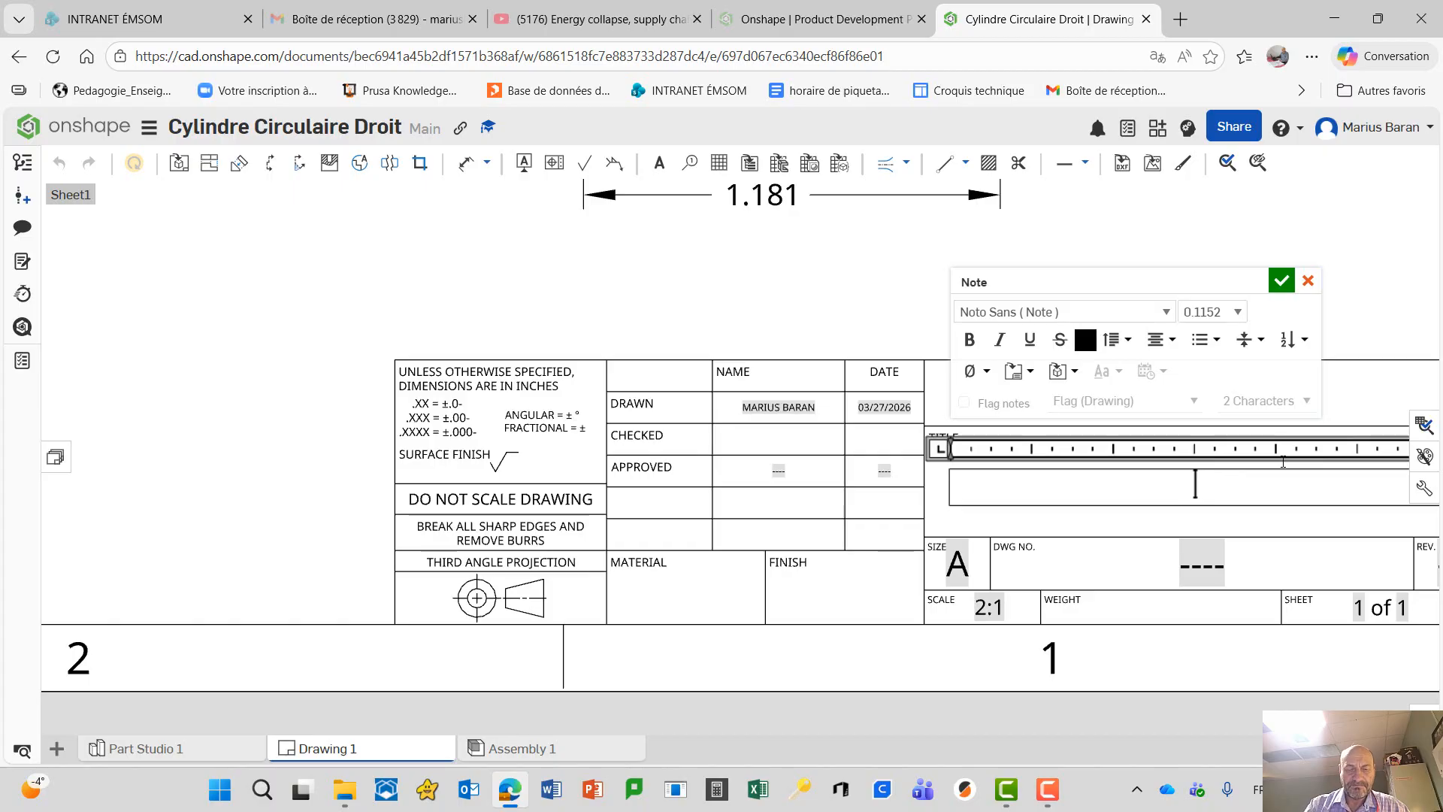
key(BackSpace)
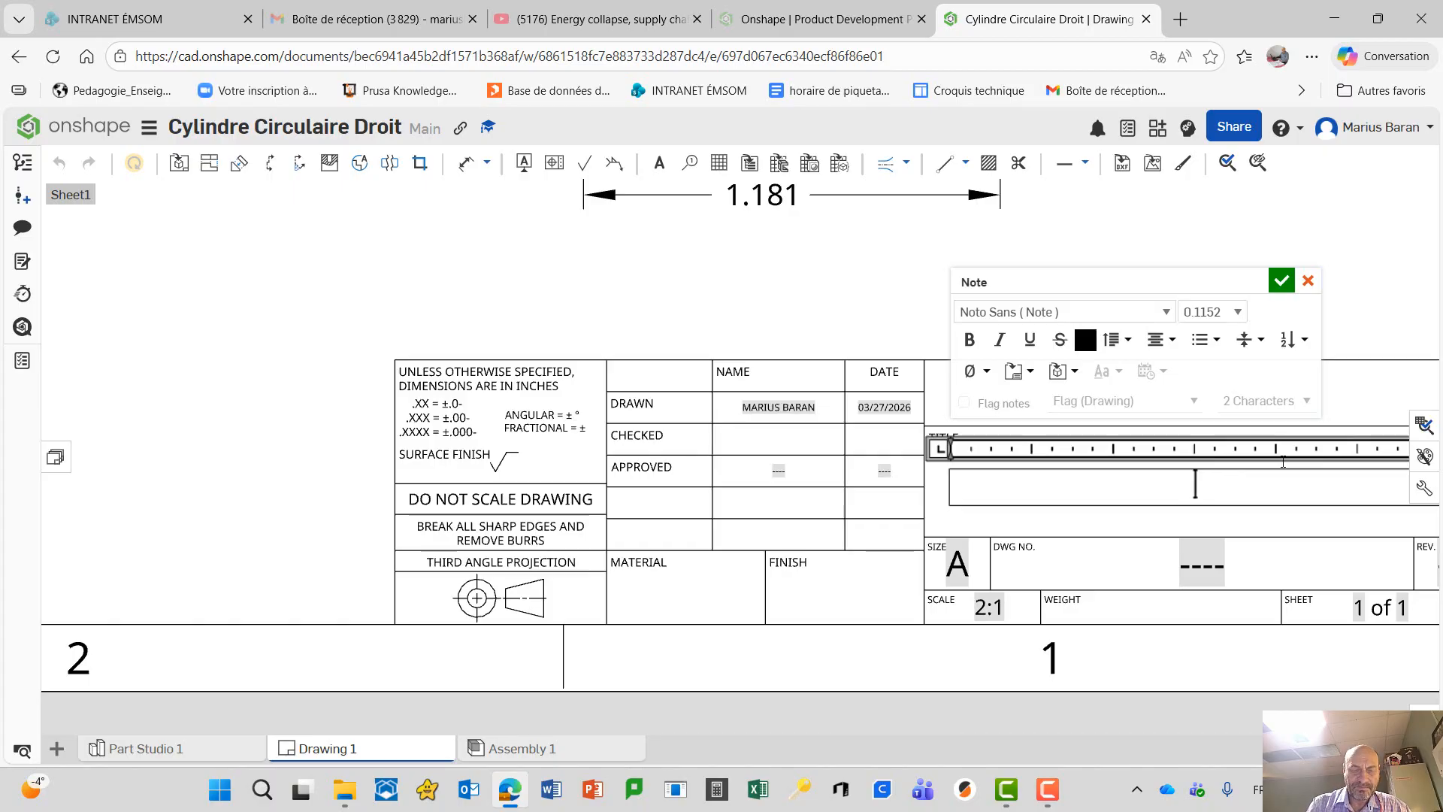
text(CY)
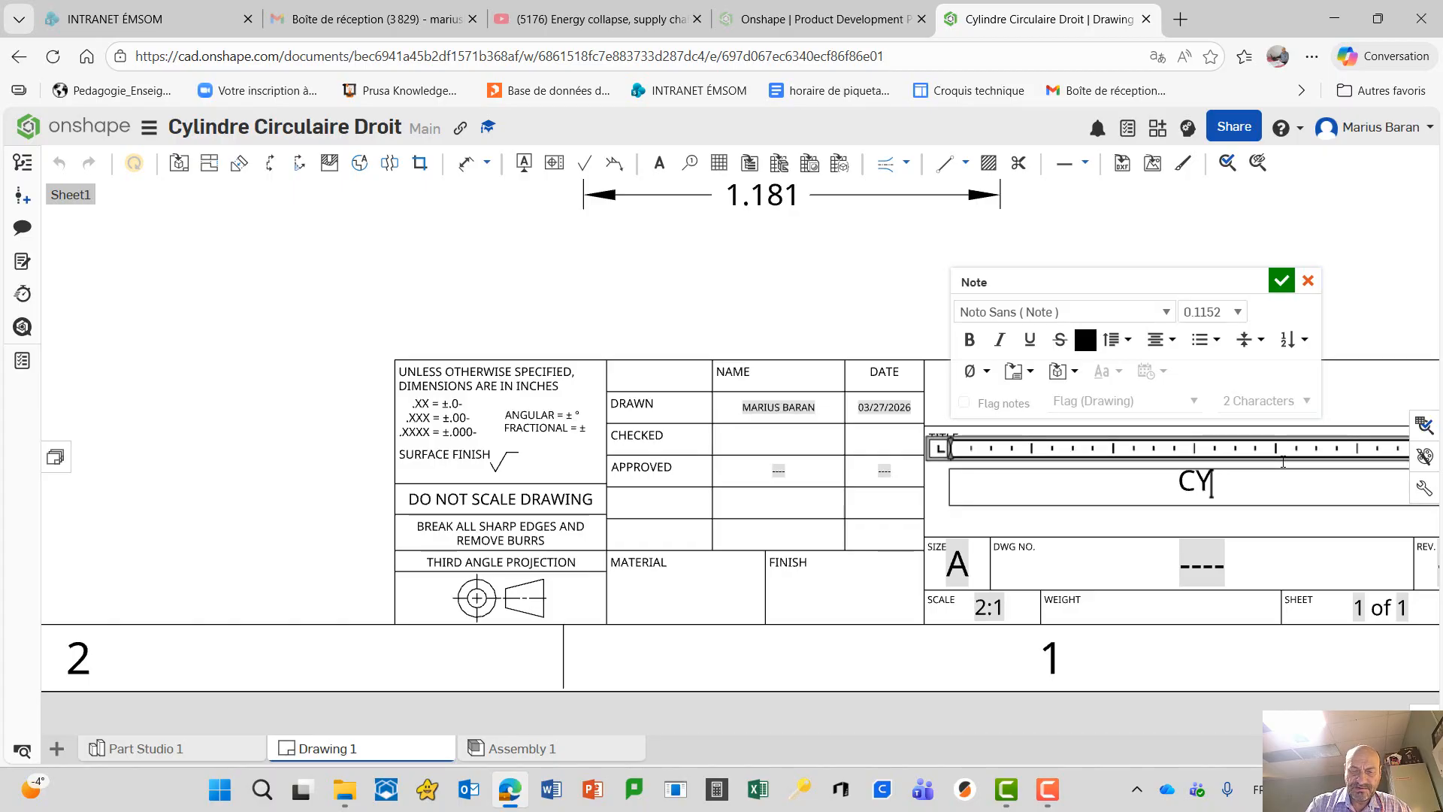
text(LINDR)
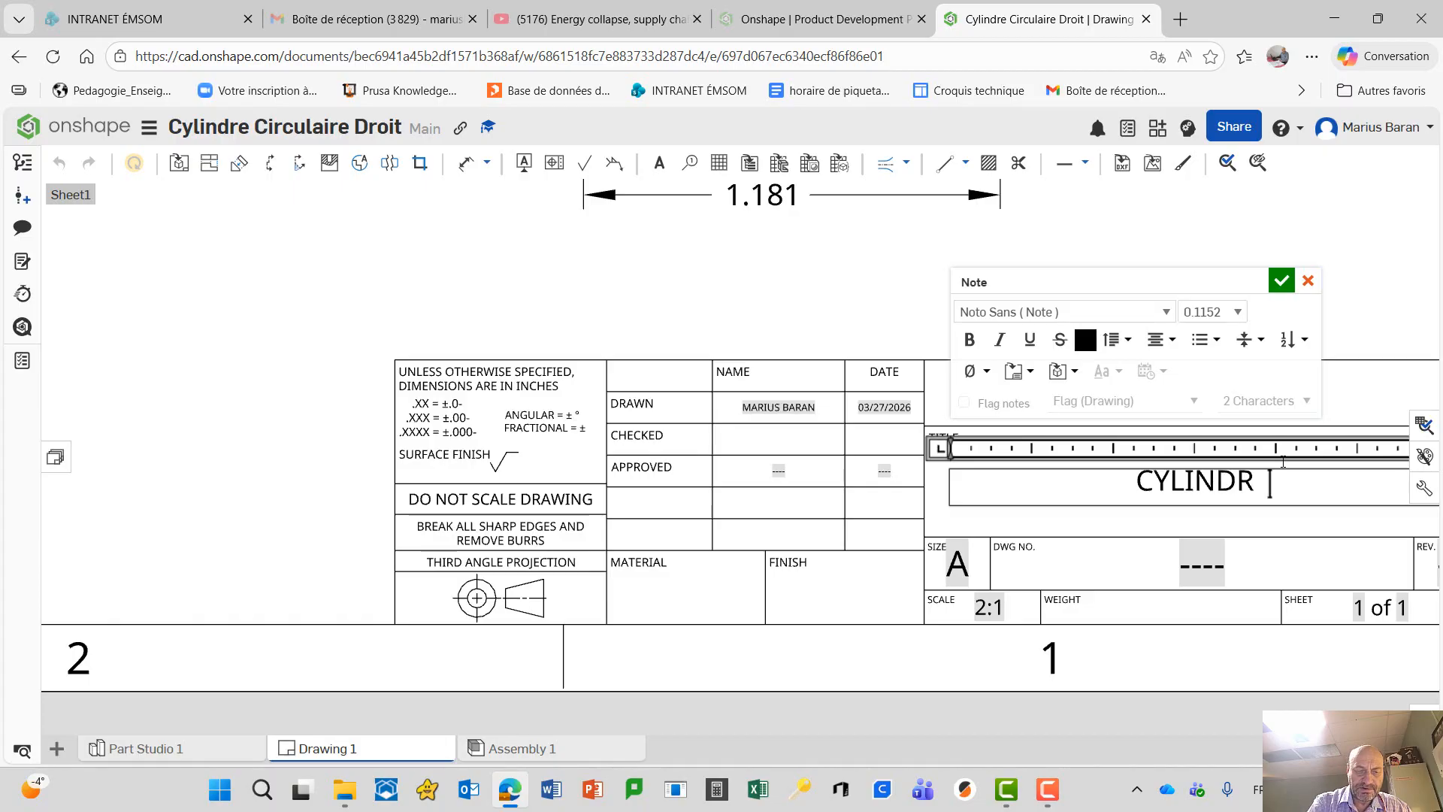
text(E CI RC)
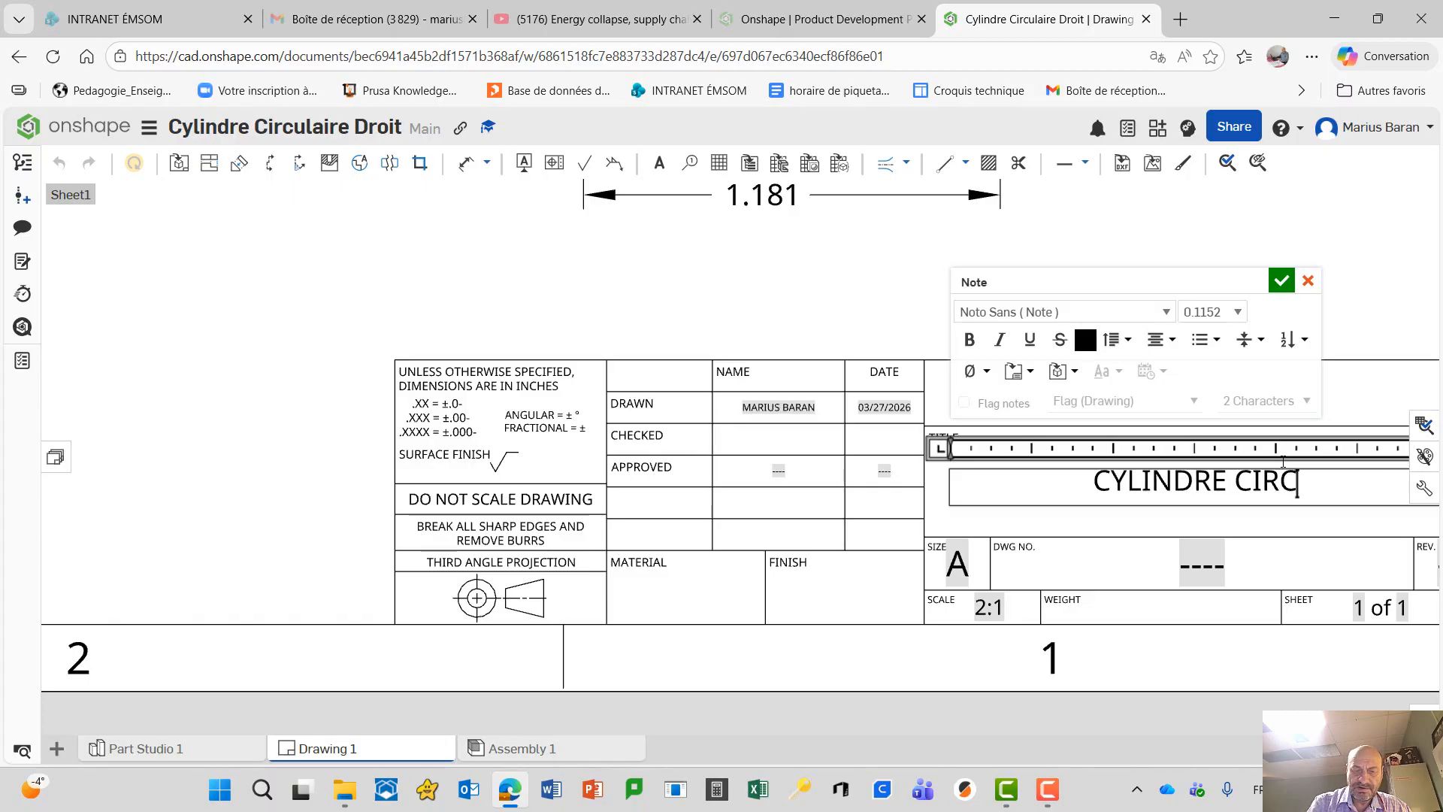
text(UL)
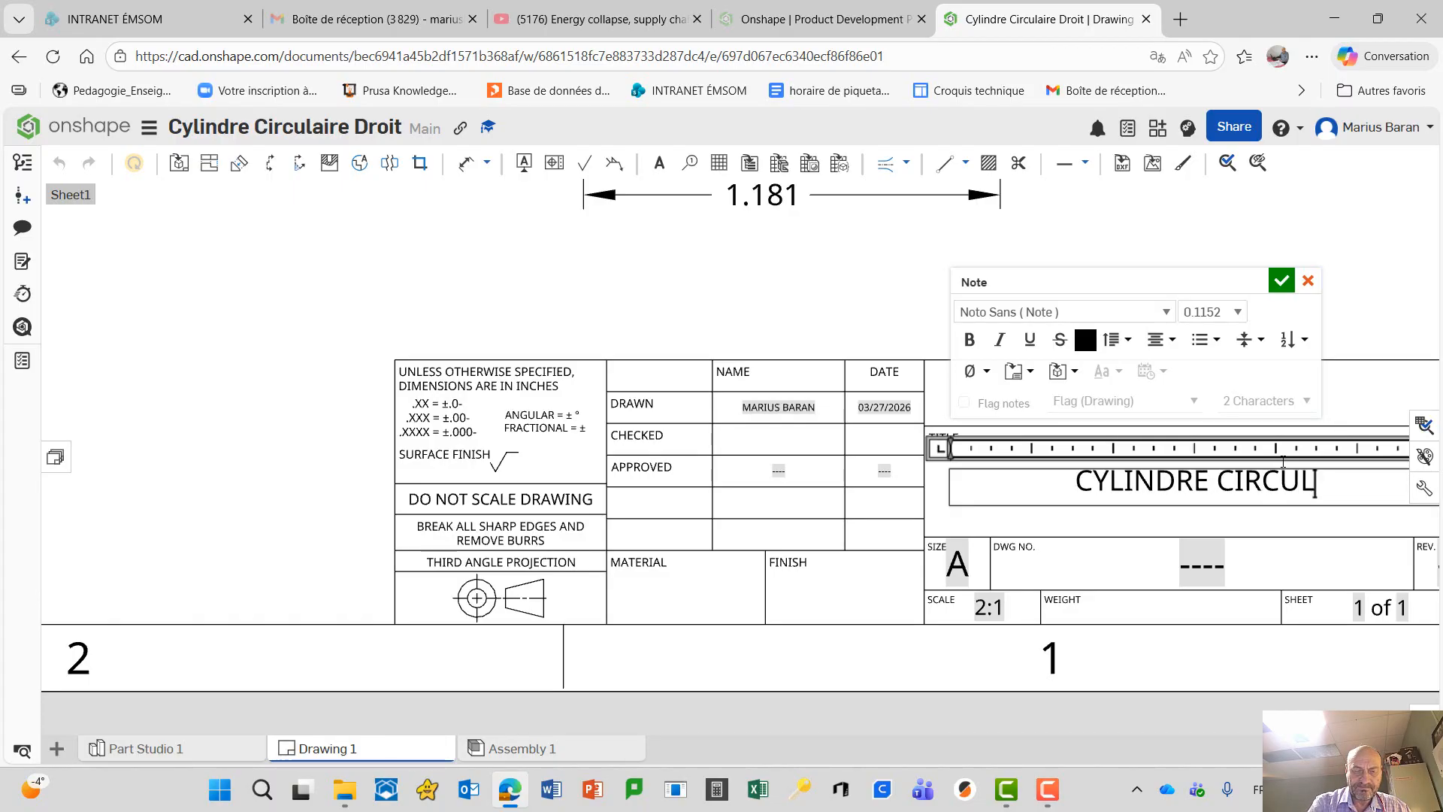
text(AIRE DROIT)
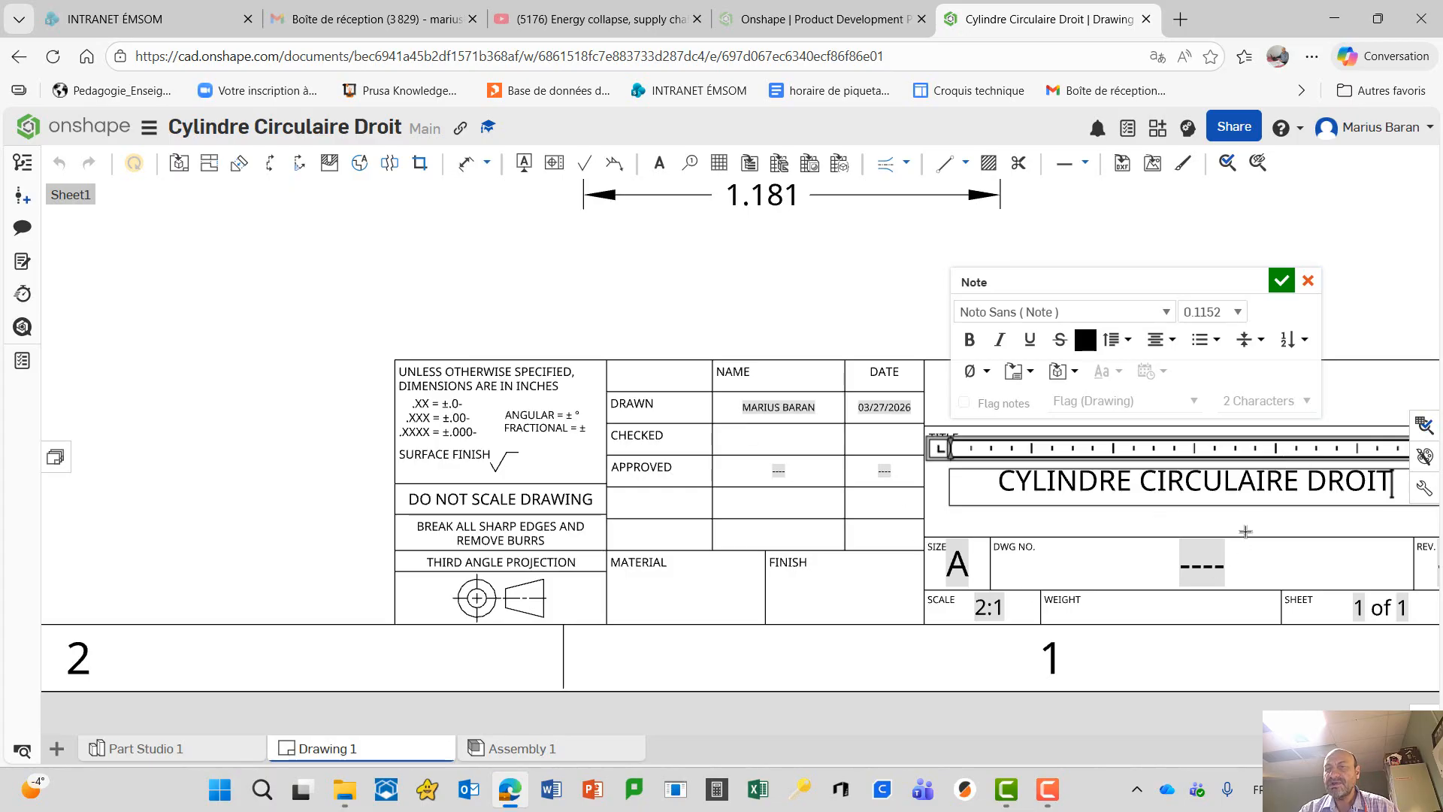
click(1282, 283)
Step: Try a projected view of the cylinder placed directly above the circular view, and delete that extra rectangular view
scroll(1025, 327, up, 2)
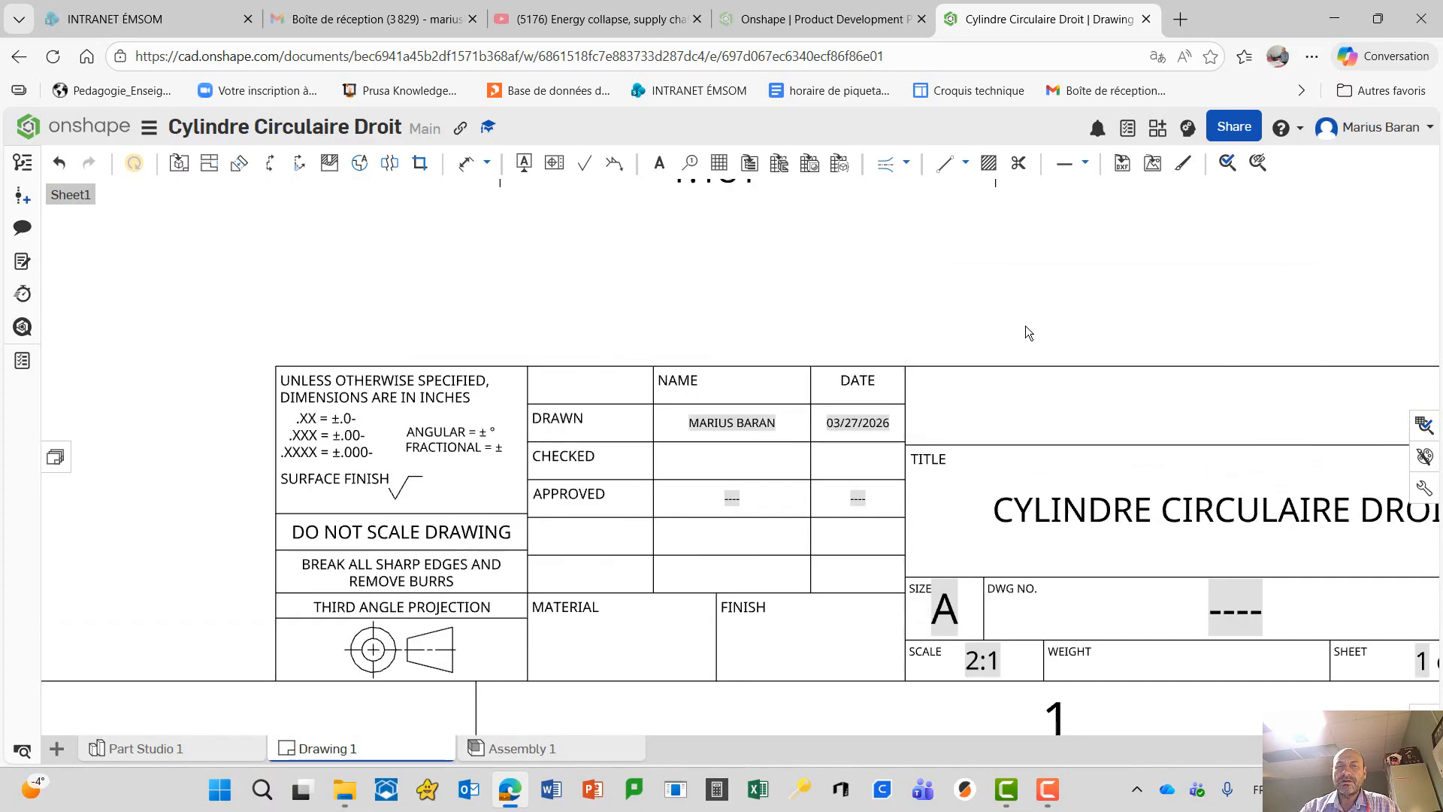
scroll(1027, 323, down, 3)
scroll(1027, 324, down, 2)
scroll(977, 404, up, 3)
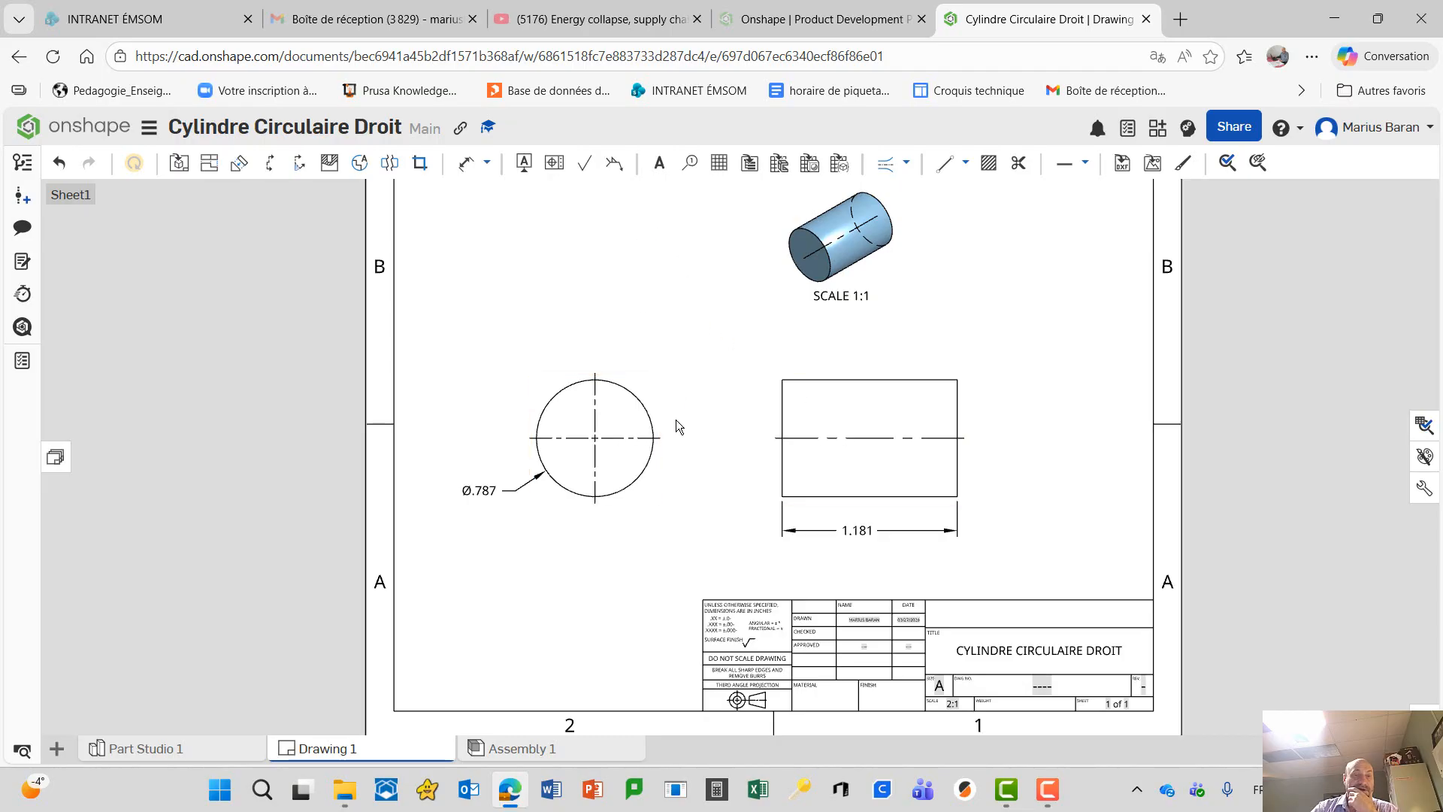
click(209, 163)
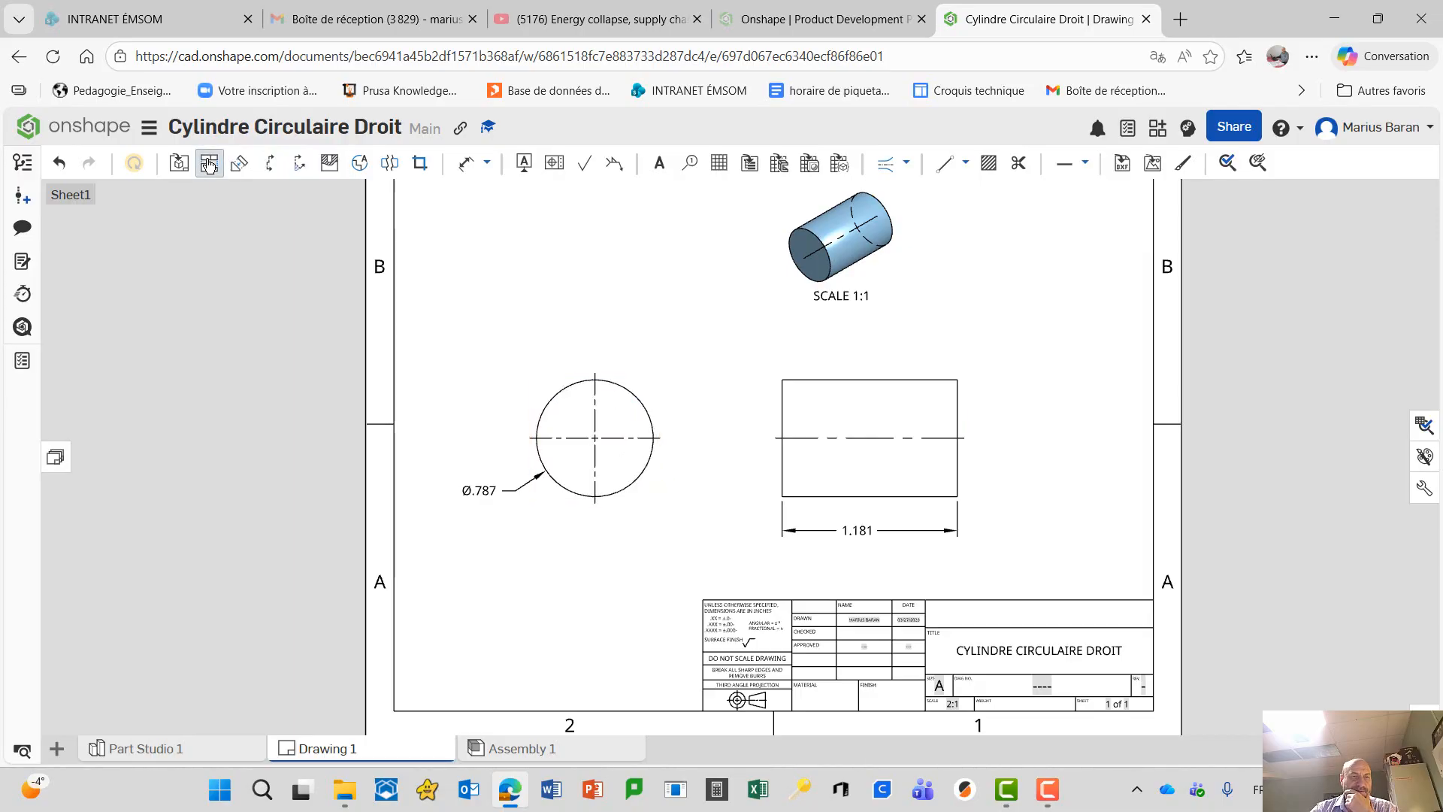
click(641, 391)
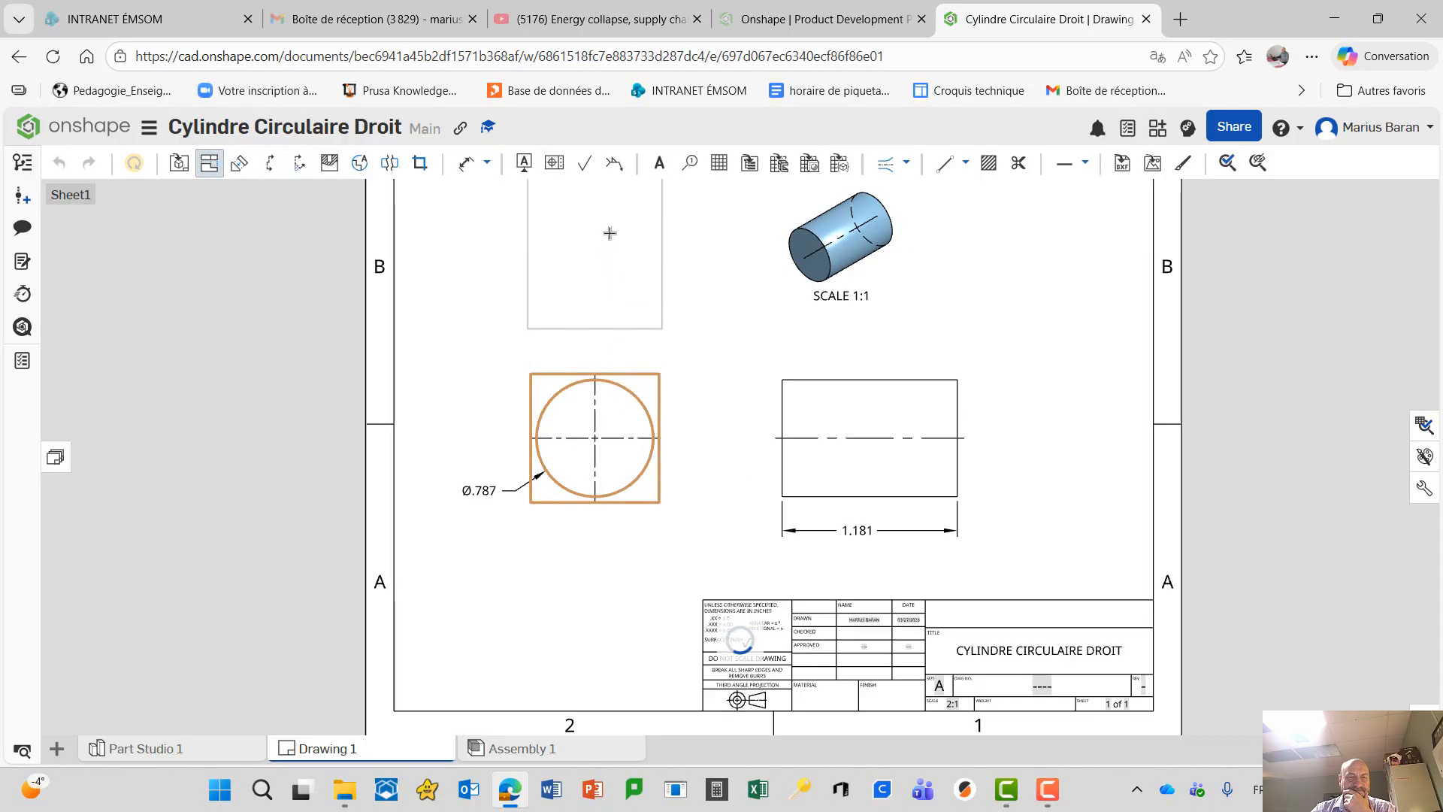
click(606, 233)
middle_drag(705, 324, 700, 451)
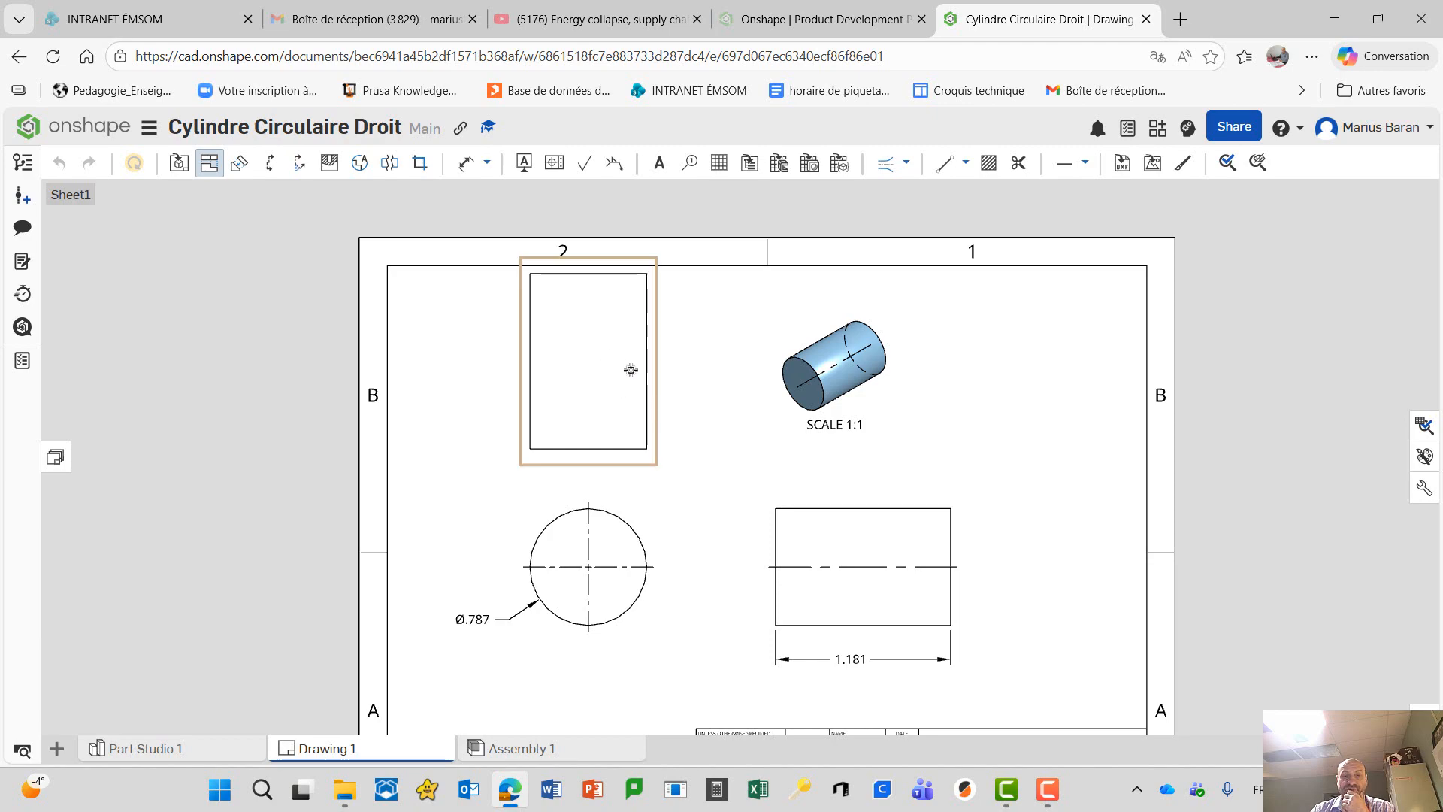
right_click(652, 405)
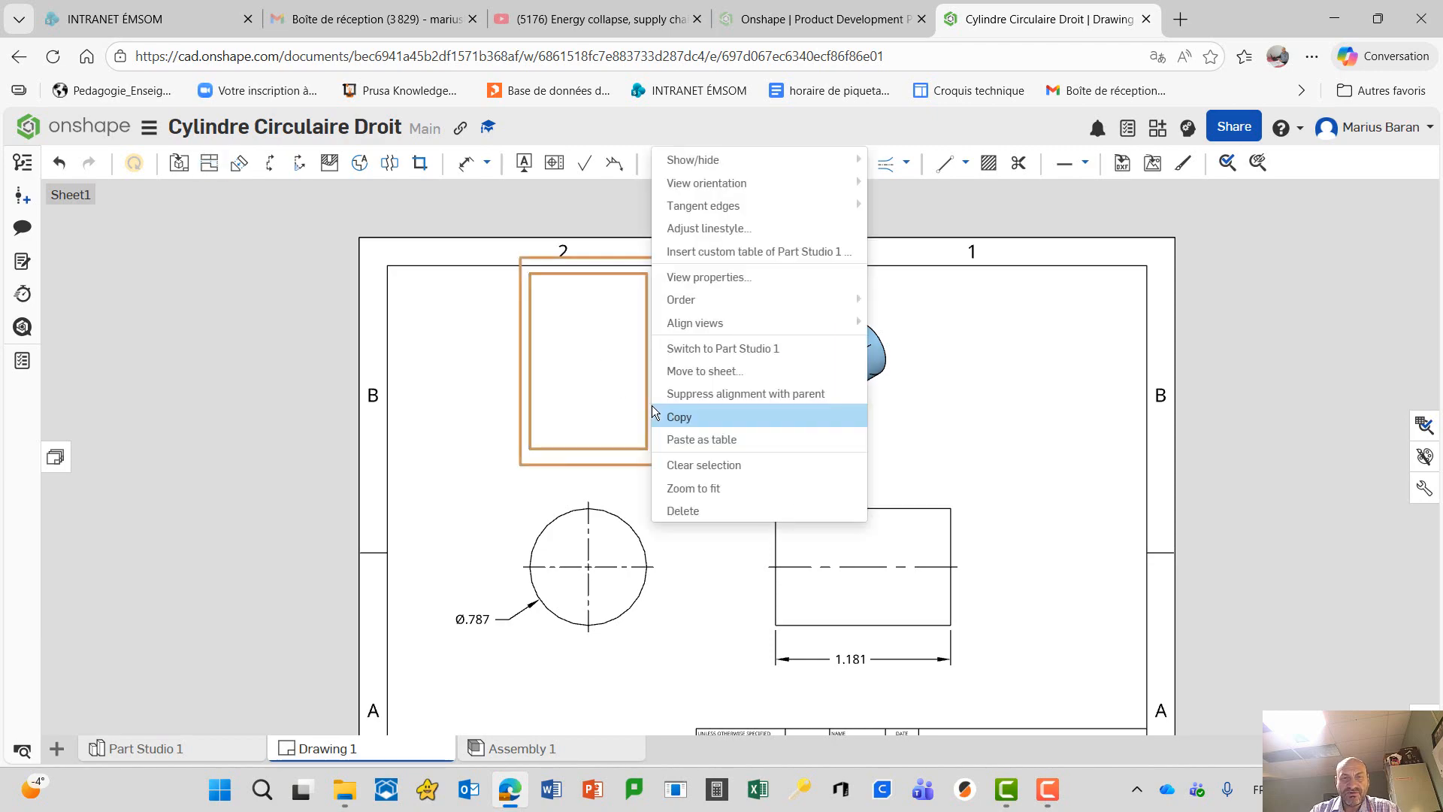
click(684, 512)
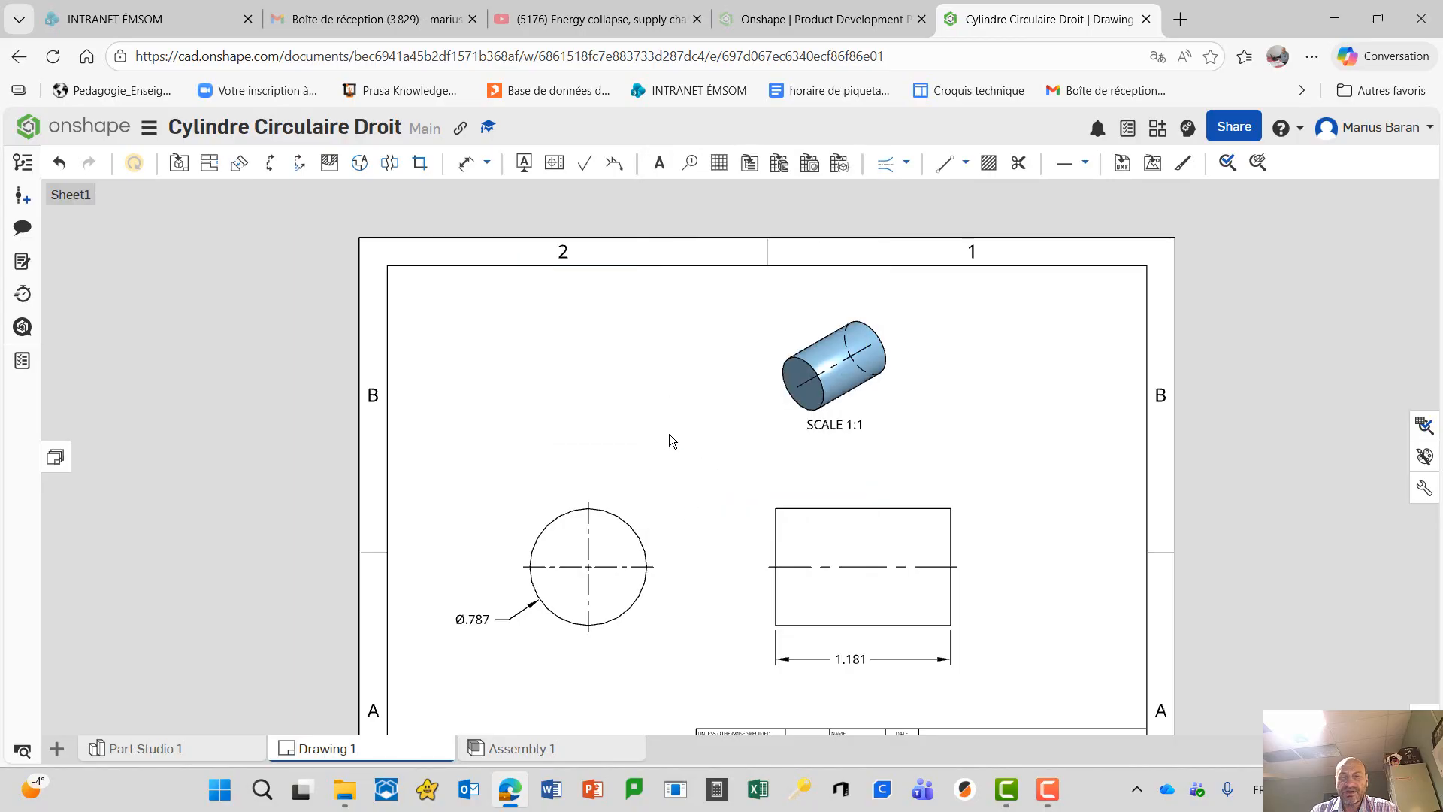